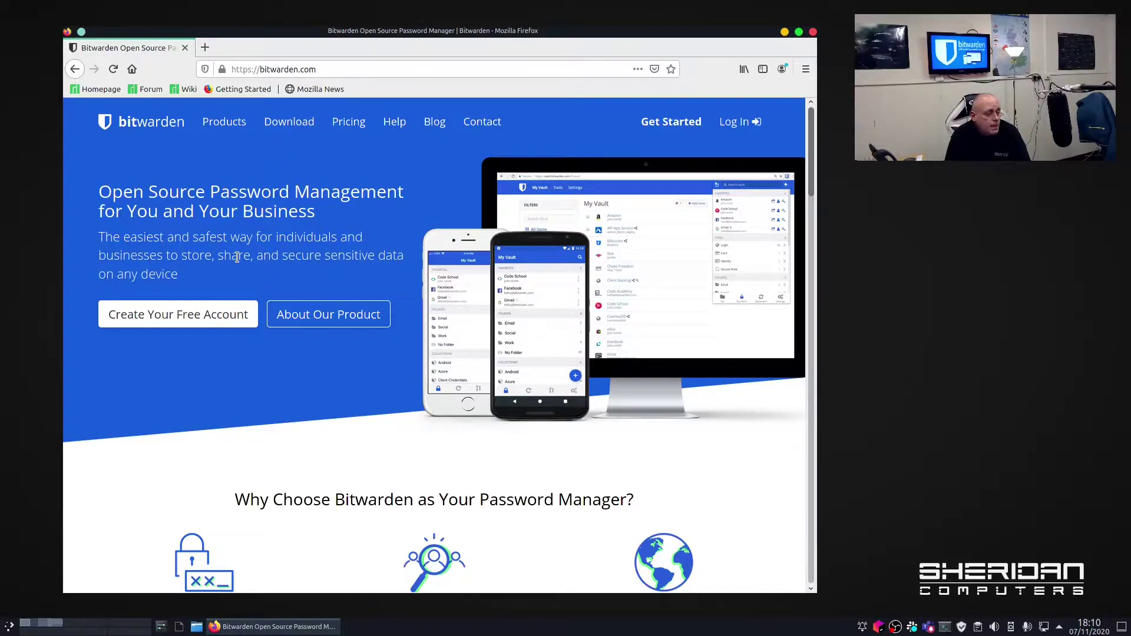
Install the Bitwarden add-on for Firefox from the download page, granting its requested permissions.
left_click(298, 127)
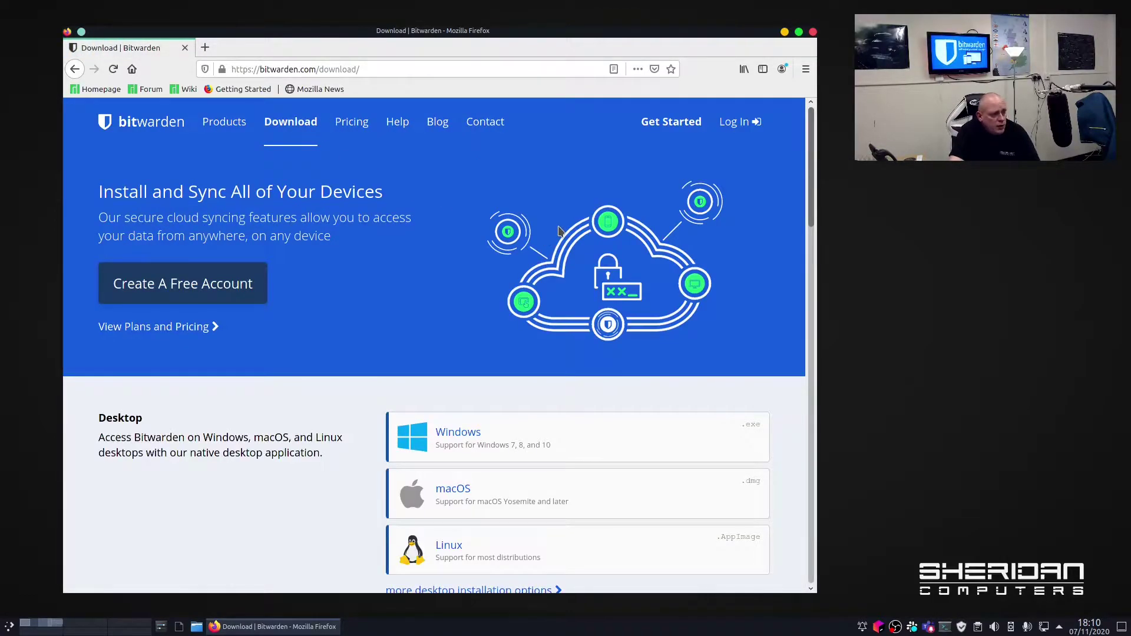
scroll(557, 233, "down", 5)
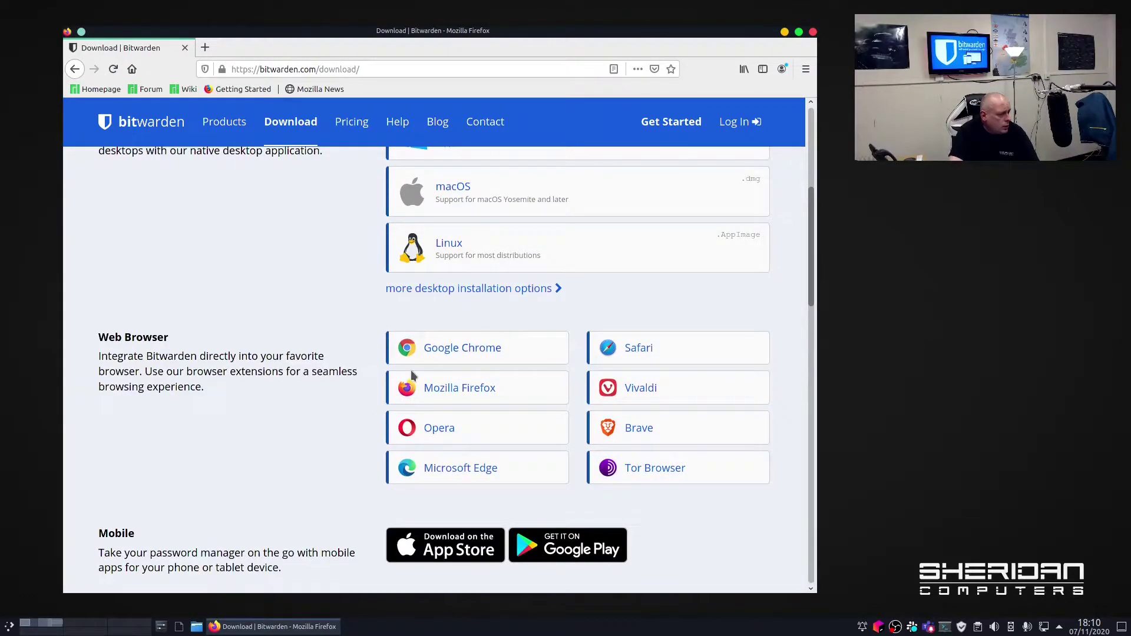
left_click(507, 391)
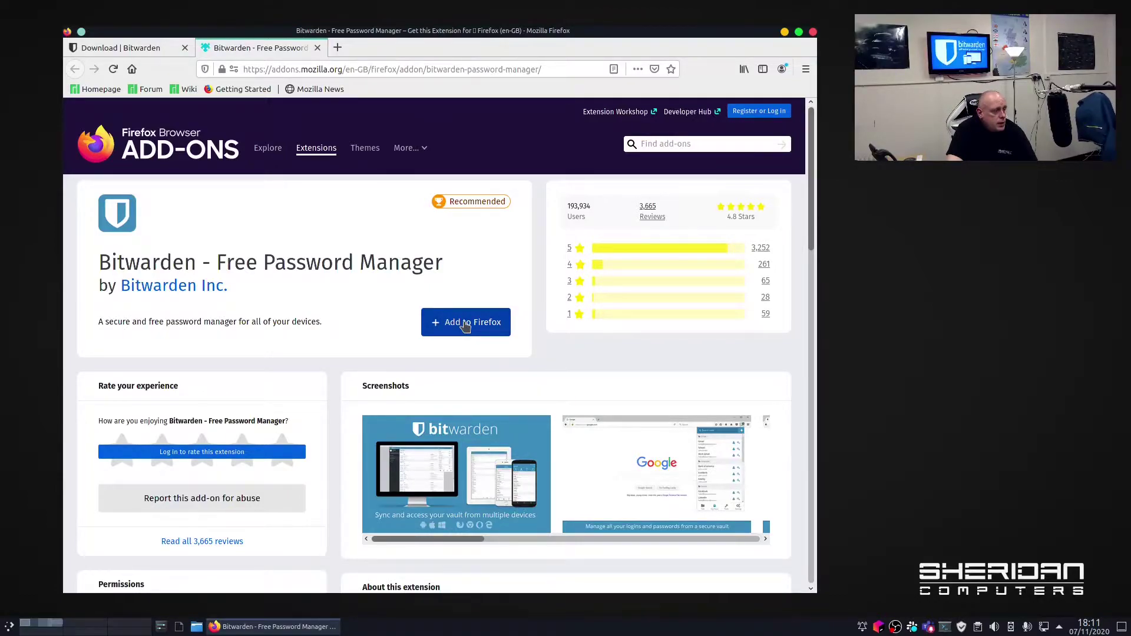
left_click(464, 324)
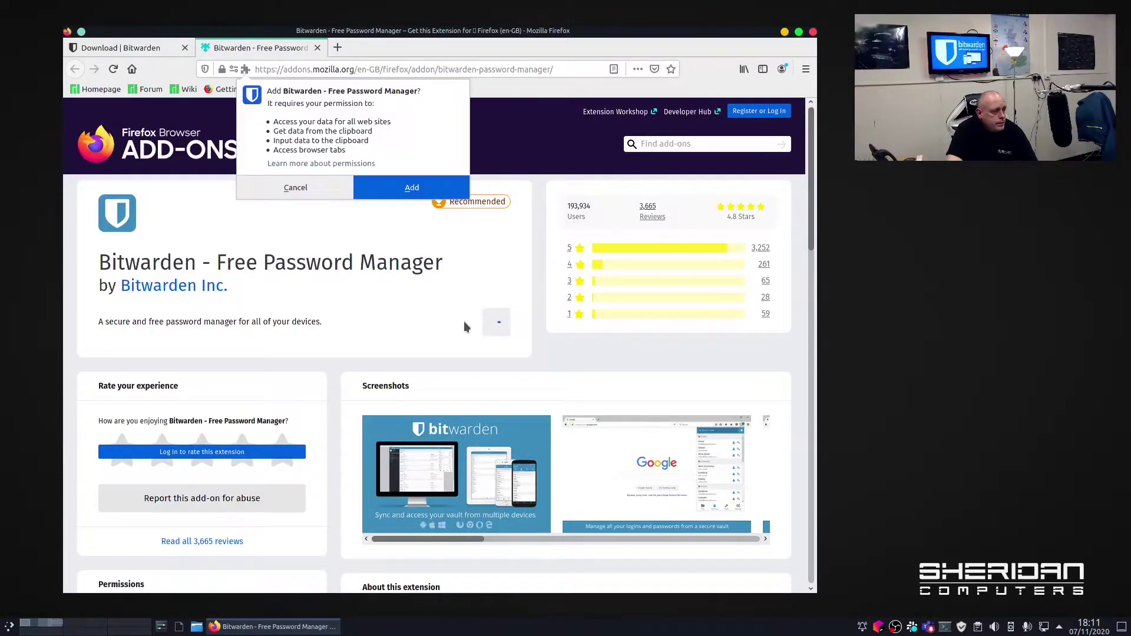
left_click(410, 187)
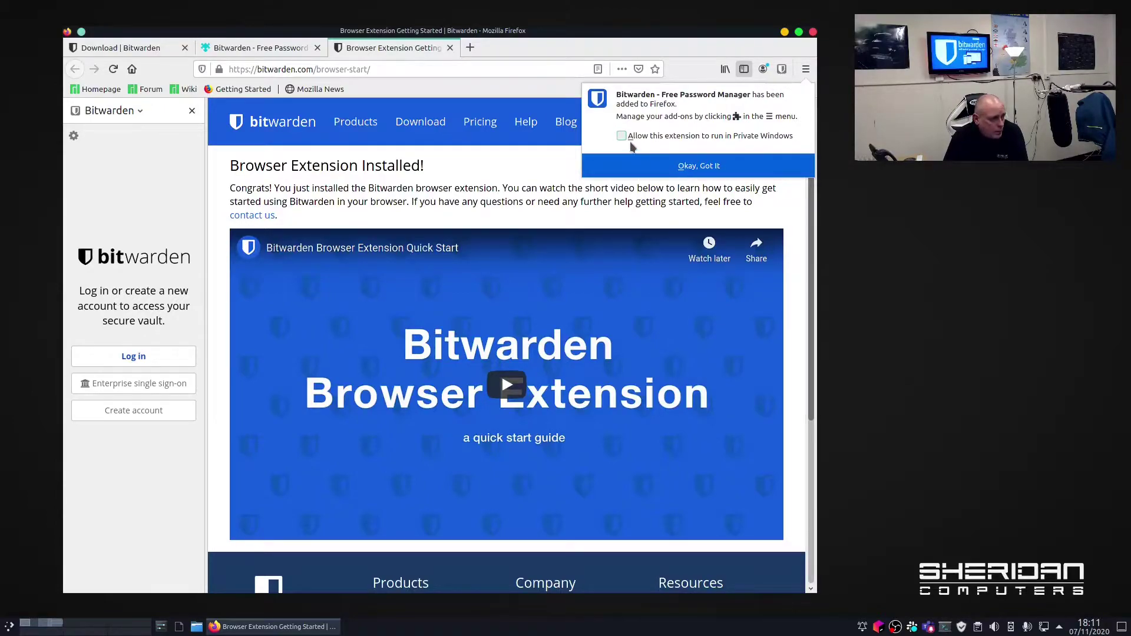
Dismiss the add-on installed notice and bring up the Bitwarden popup from the toolbar.
left_click(701, 164)
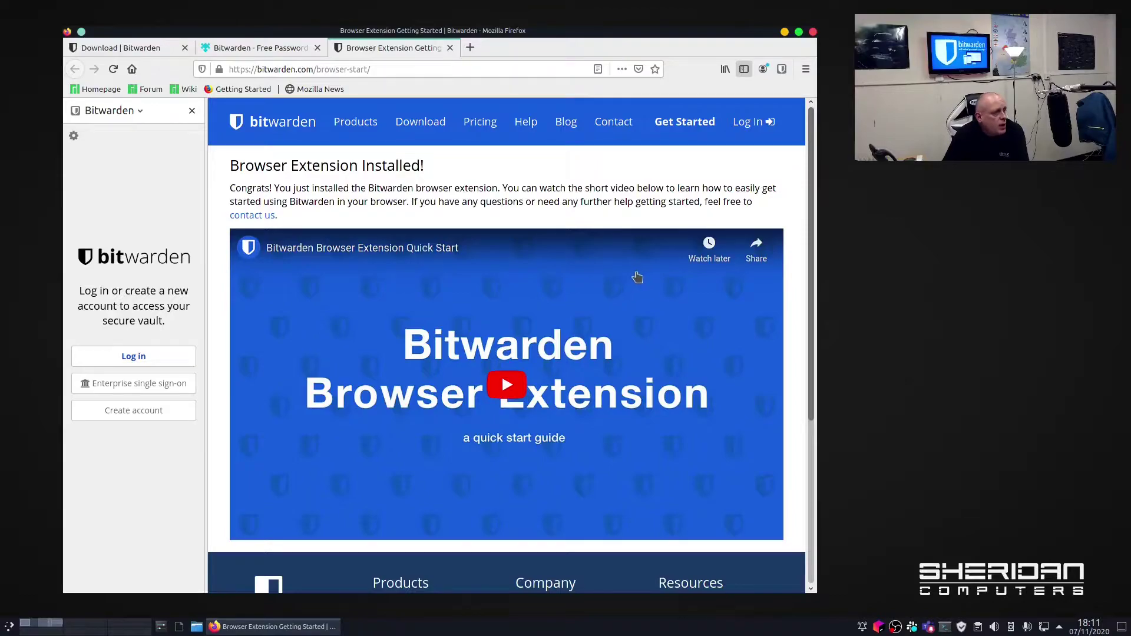
left_click(781, 70)
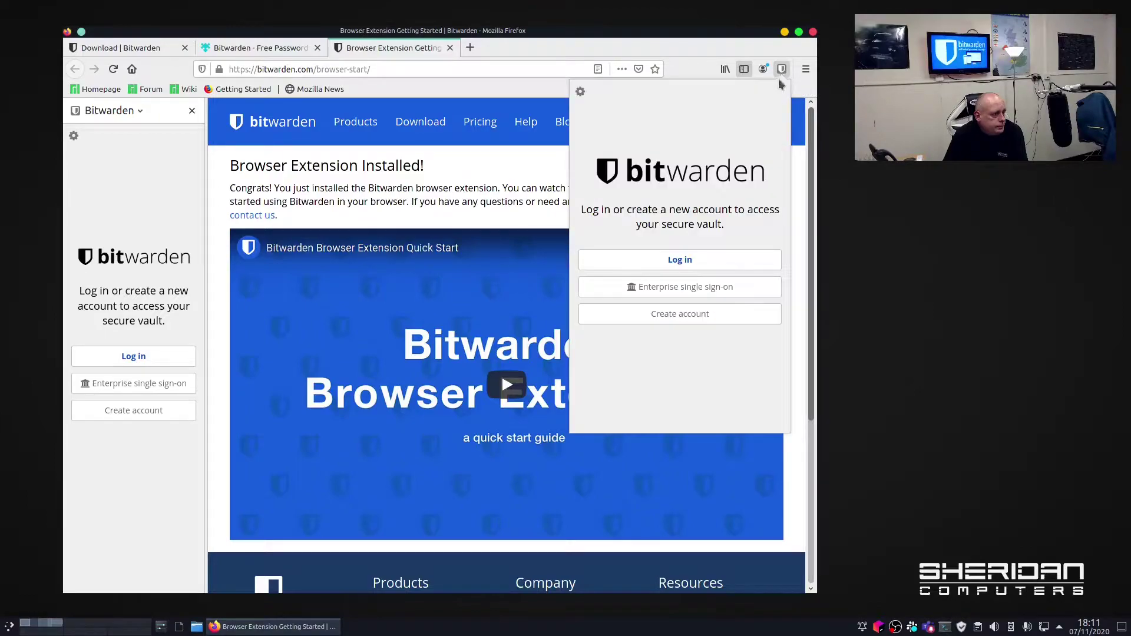
Start a new Bitwarden account with the pasted e-mail address, ignoring Firefox's generated password suggestion.
left_click(680, 313)
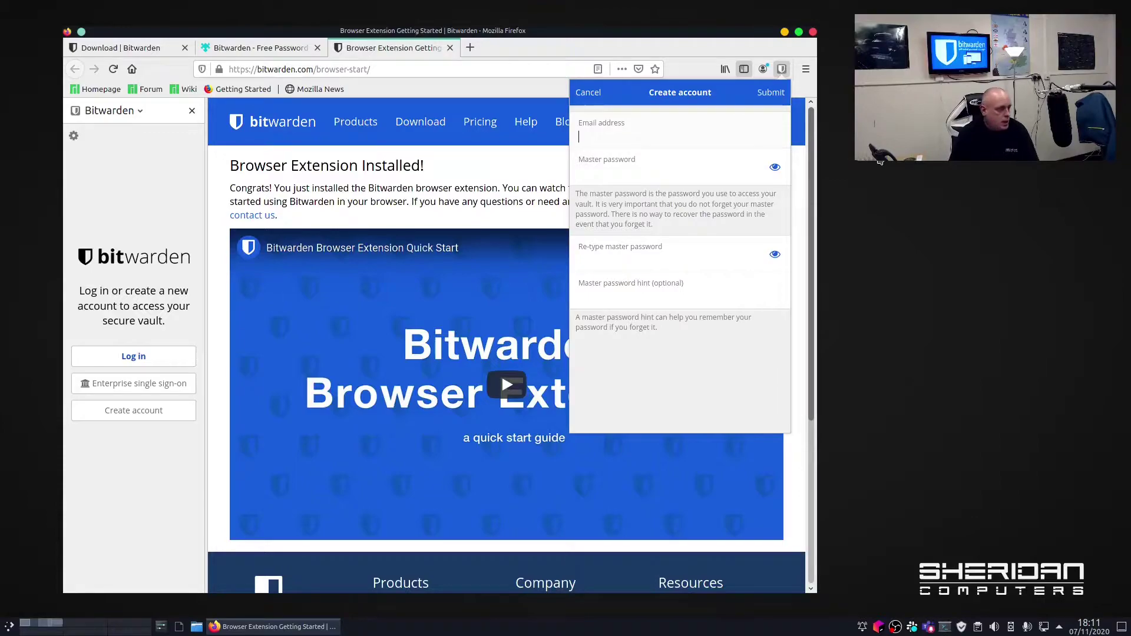
key("ctrl+v")
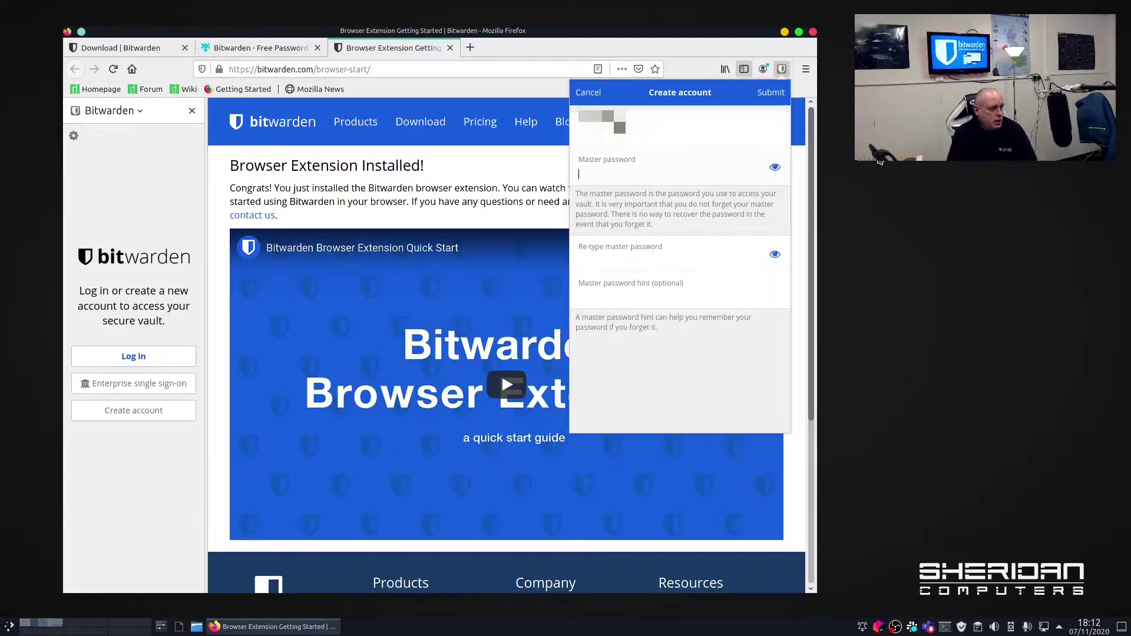
key("Tab")
left_click(730, 266)
left_click(686, 247)
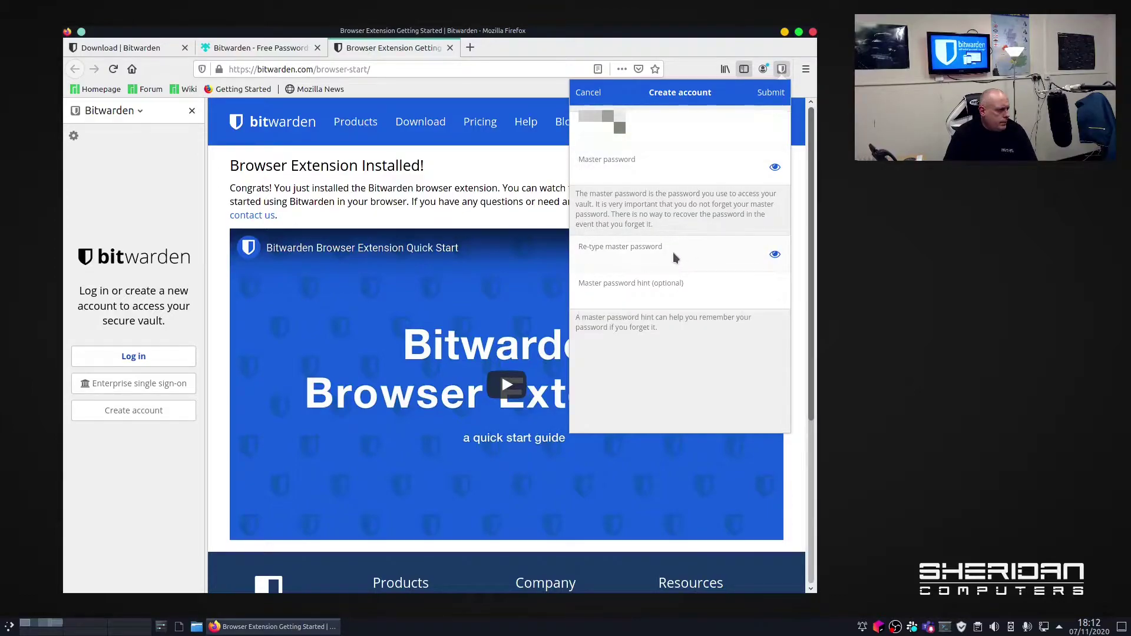
left_click(628, 171)
key("Escape")
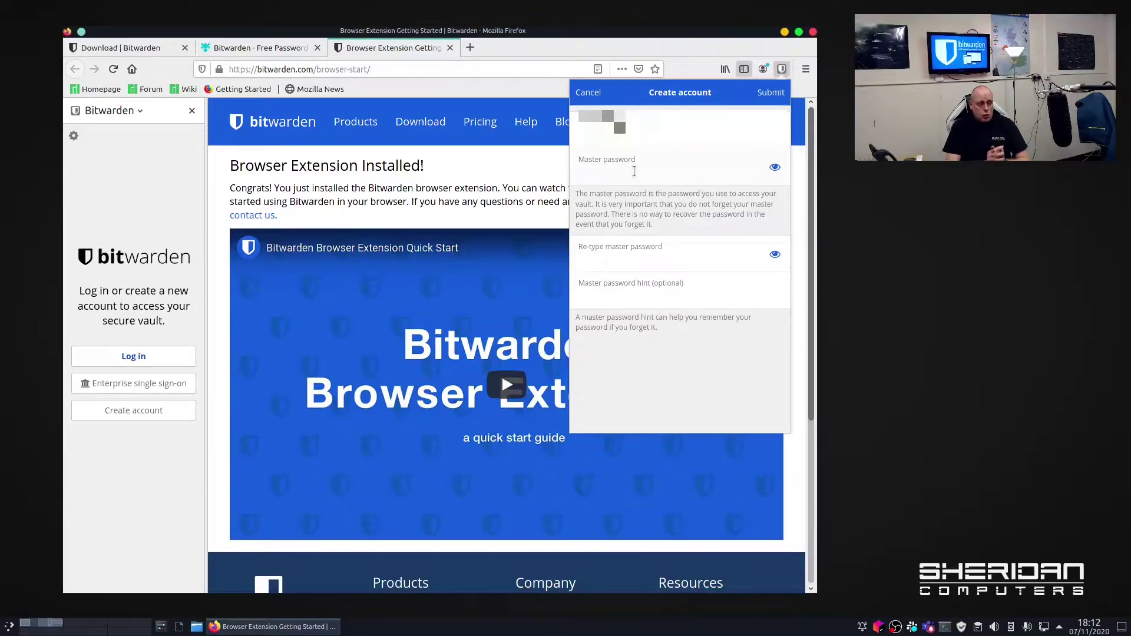
left_click(634, 171)
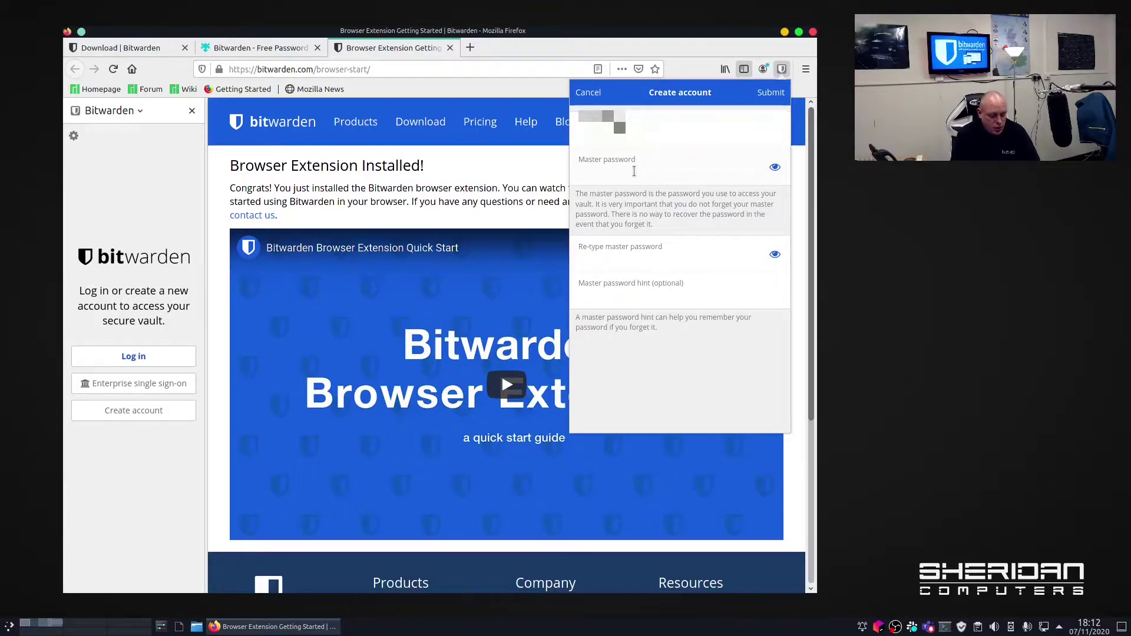
Enter a first master password, reveal it, and clear it as too weak.
type("••••••••••••")
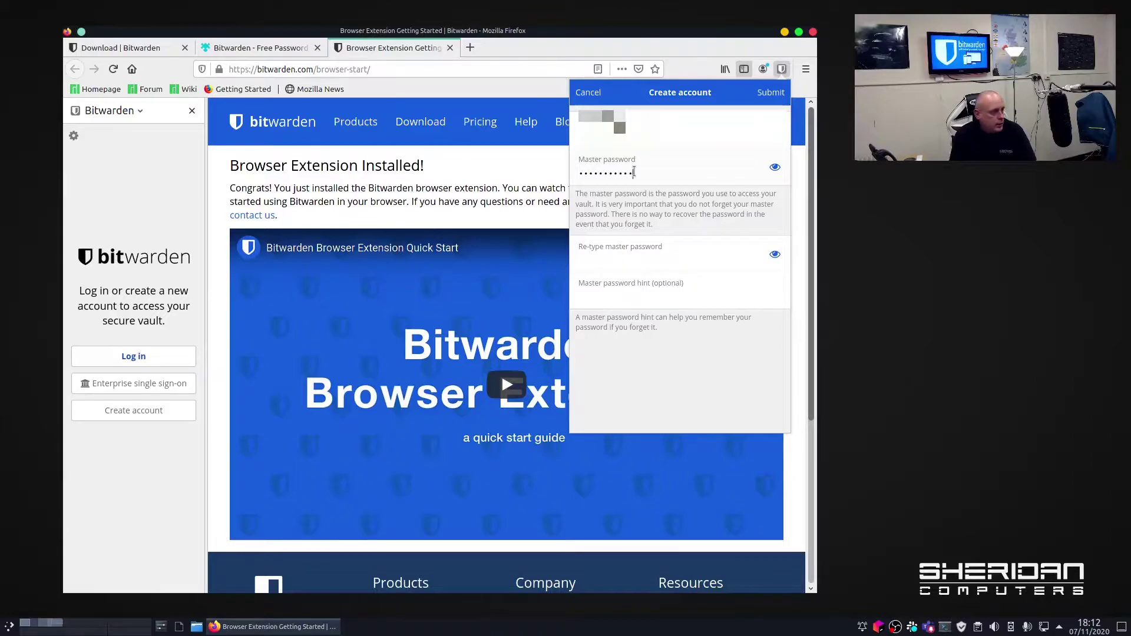
key("Tab")
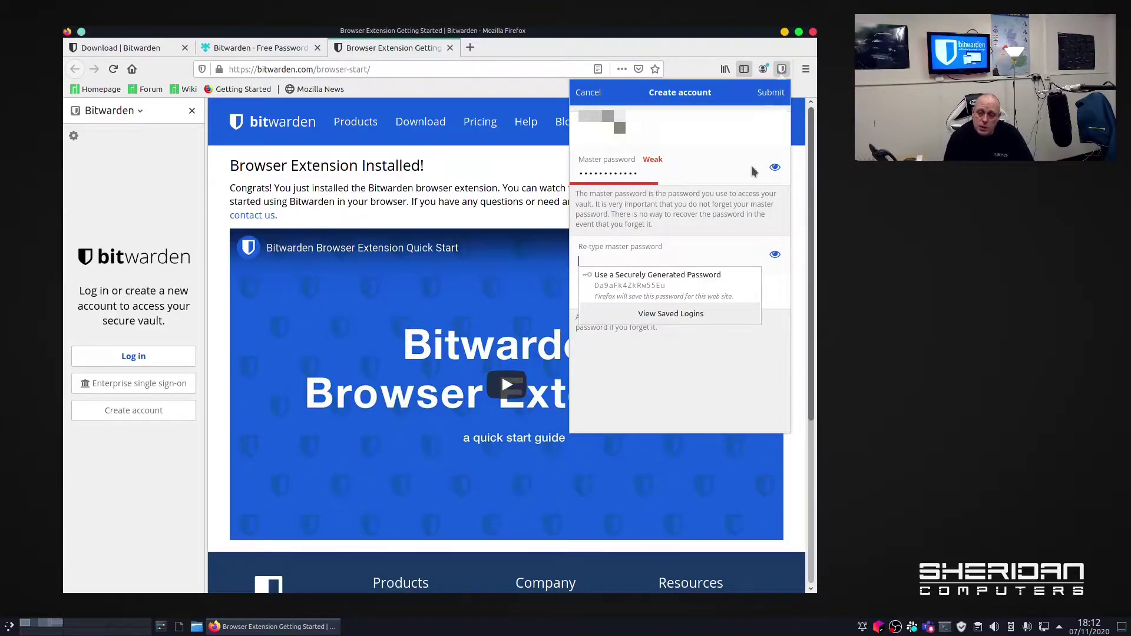
left_click(774, 167)
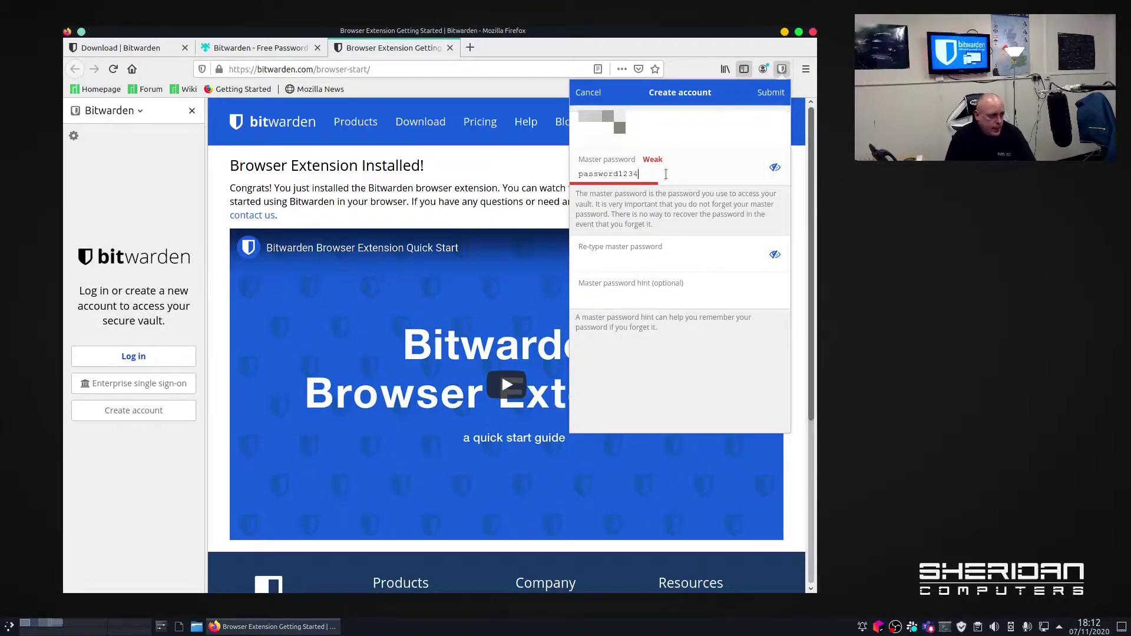
left_click_drag(669, 175, 571, 168)
key("BackSpace")
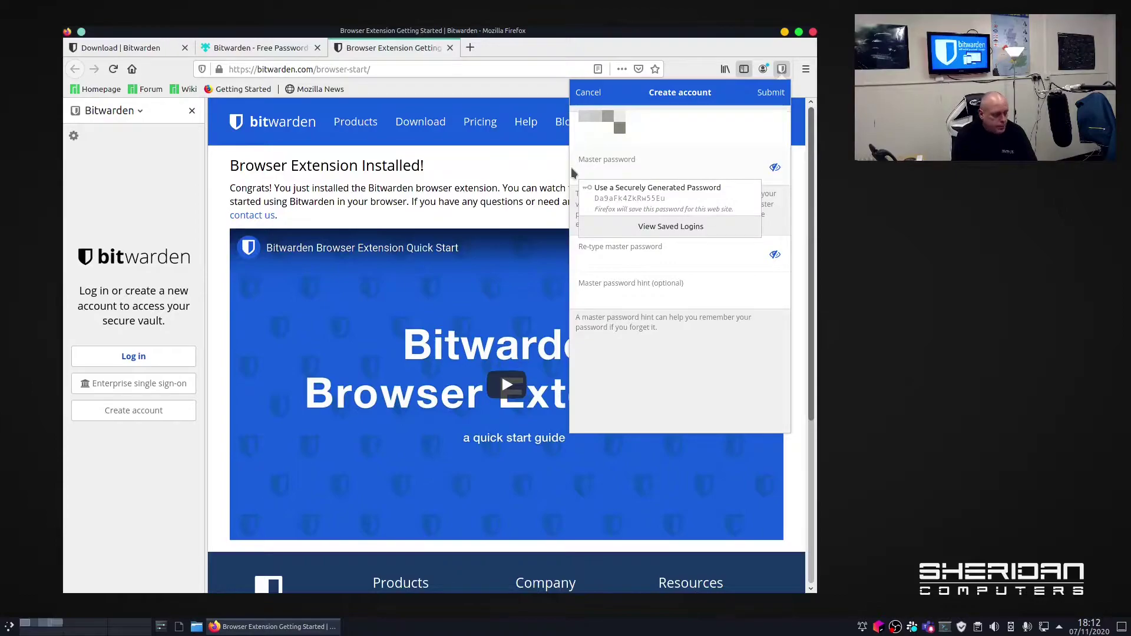
key("ctrl+z")
key("BackSpace")
left_click(774, 170)
left_click(641, 174)
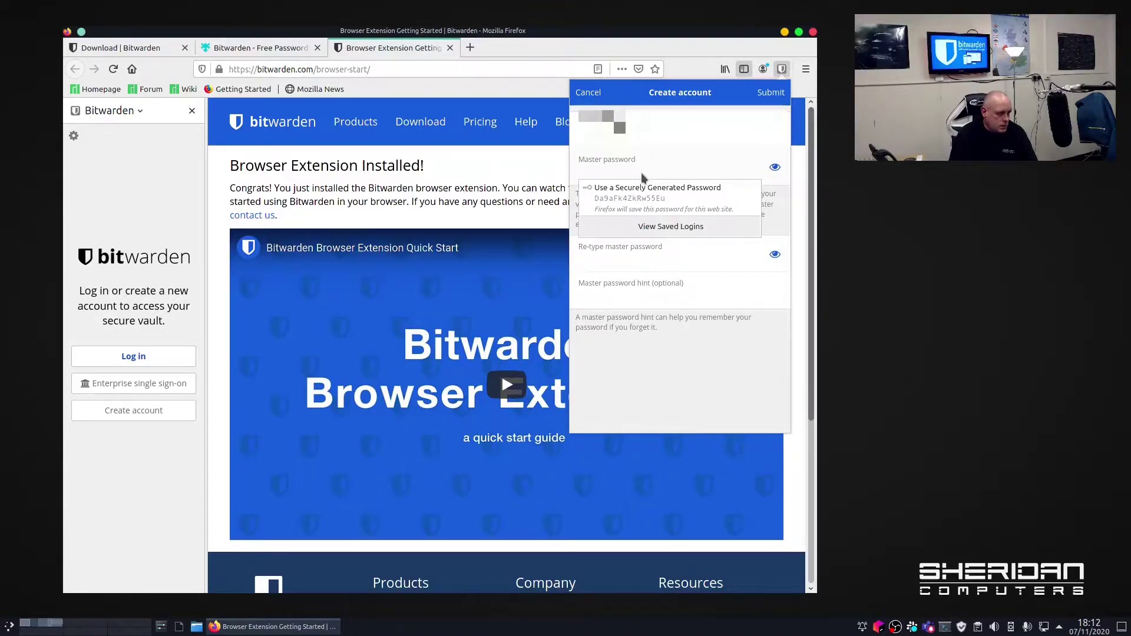
Enter a stronger master password, repeat it in the confirm field, and submit the form.
type("••••••••••")
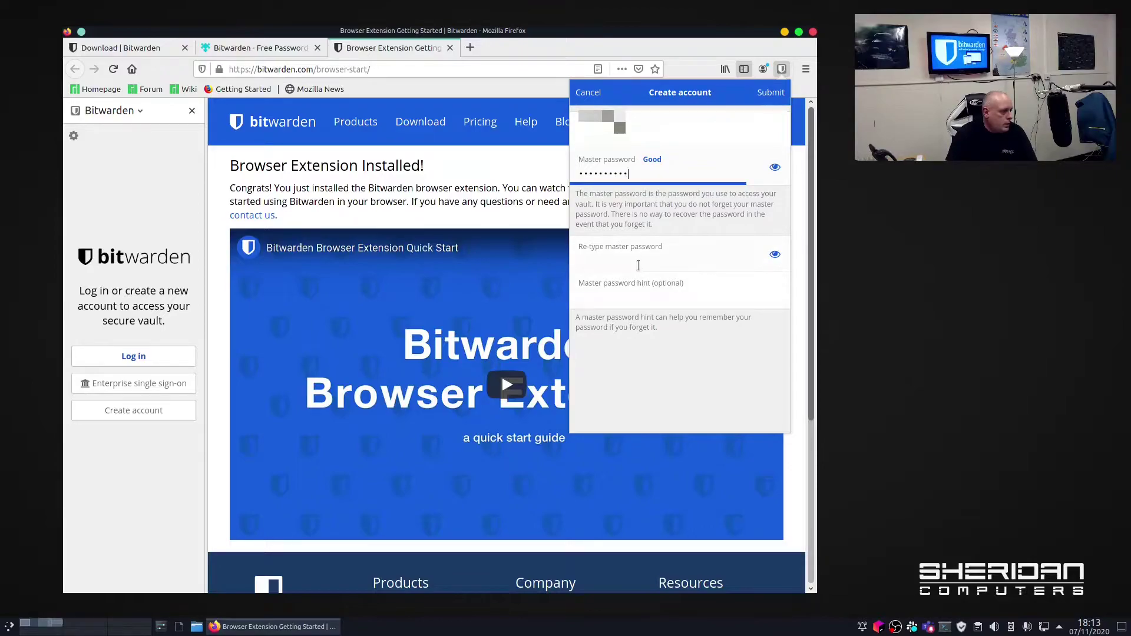
left_click(638, 265)
type("••••••••••")
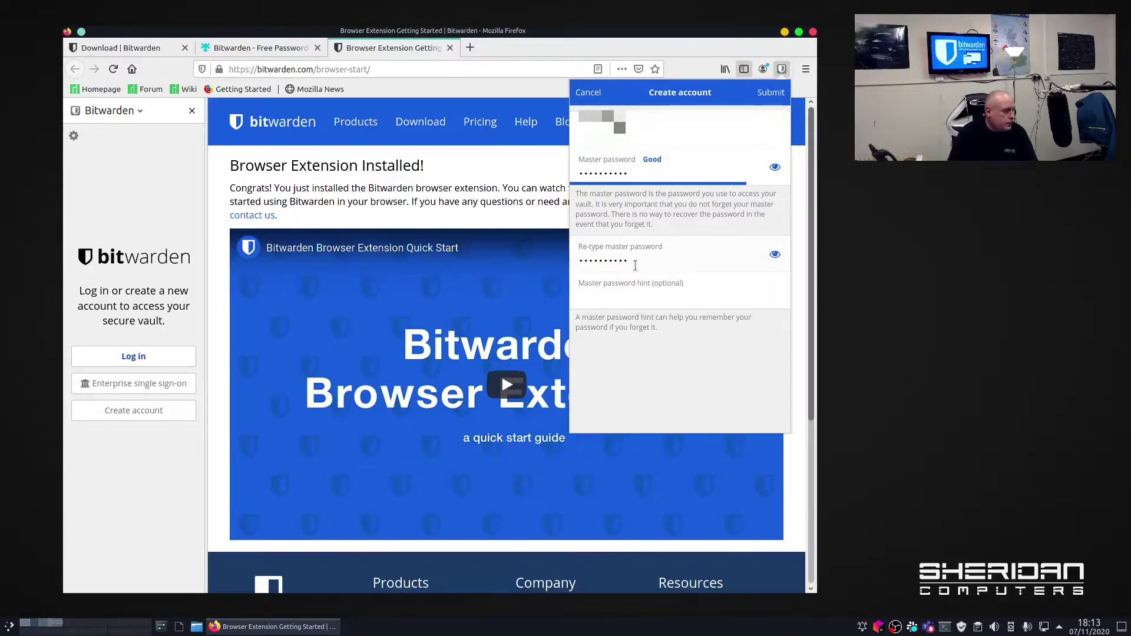
left_click(664, 297)
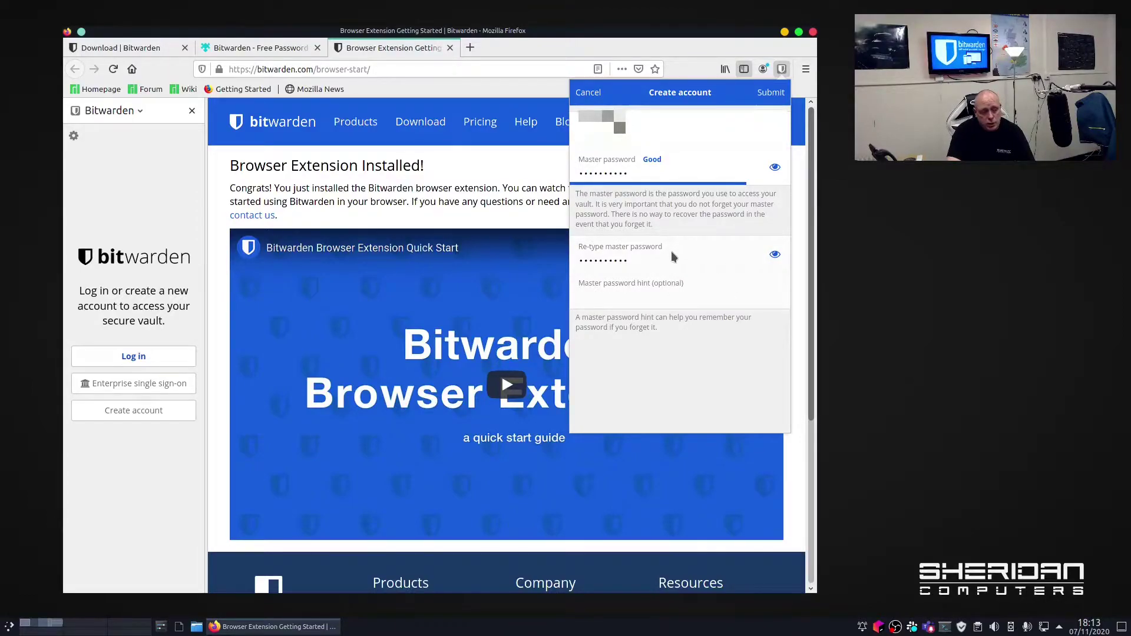
left_click(770, 94)
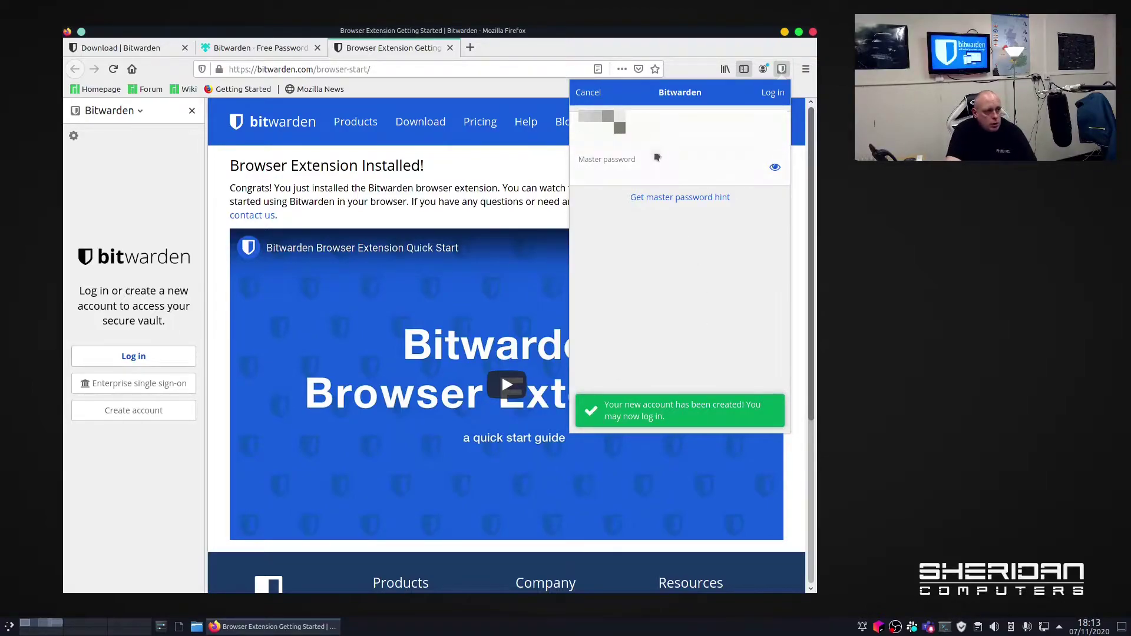
Log in to the new Bitwarden account with its master password.
type("•••••")
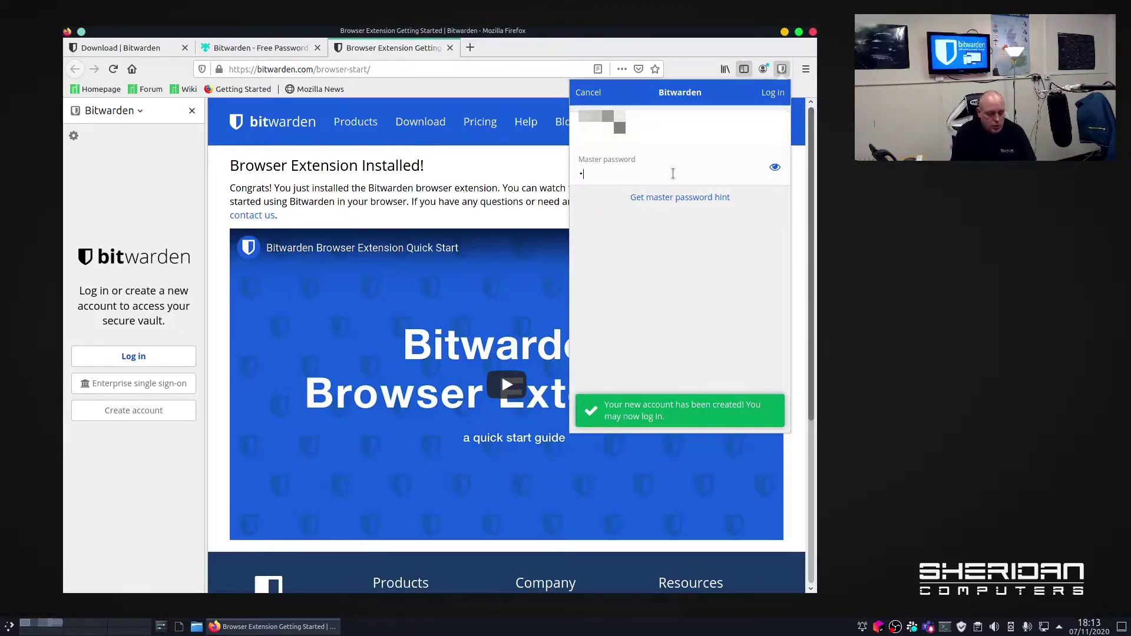
type("•••••")
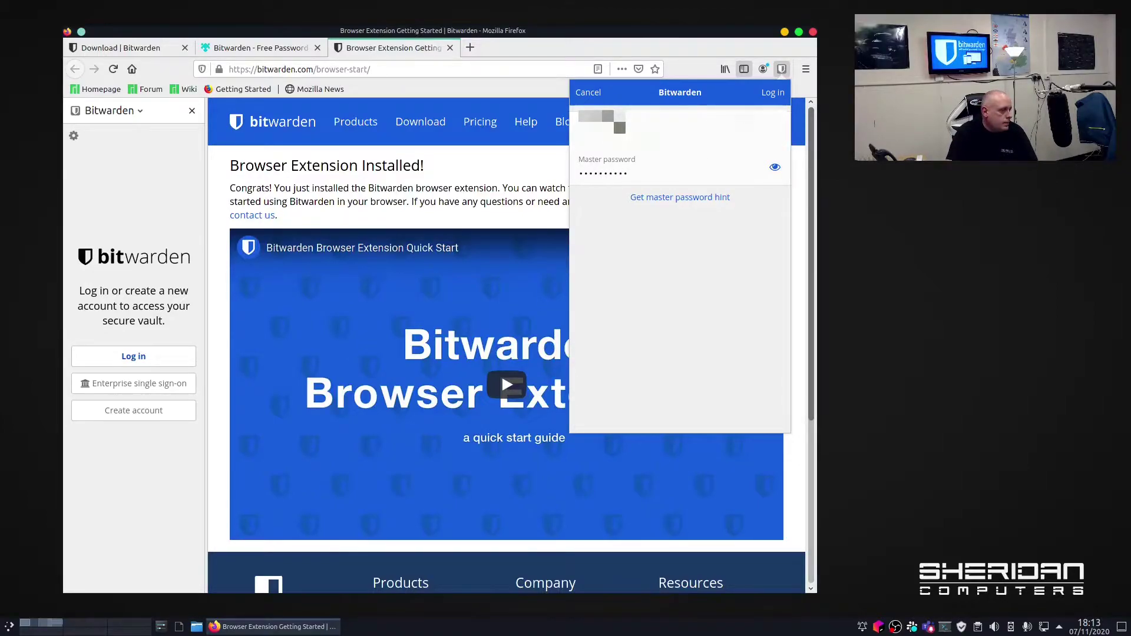
left_click(772, 94)
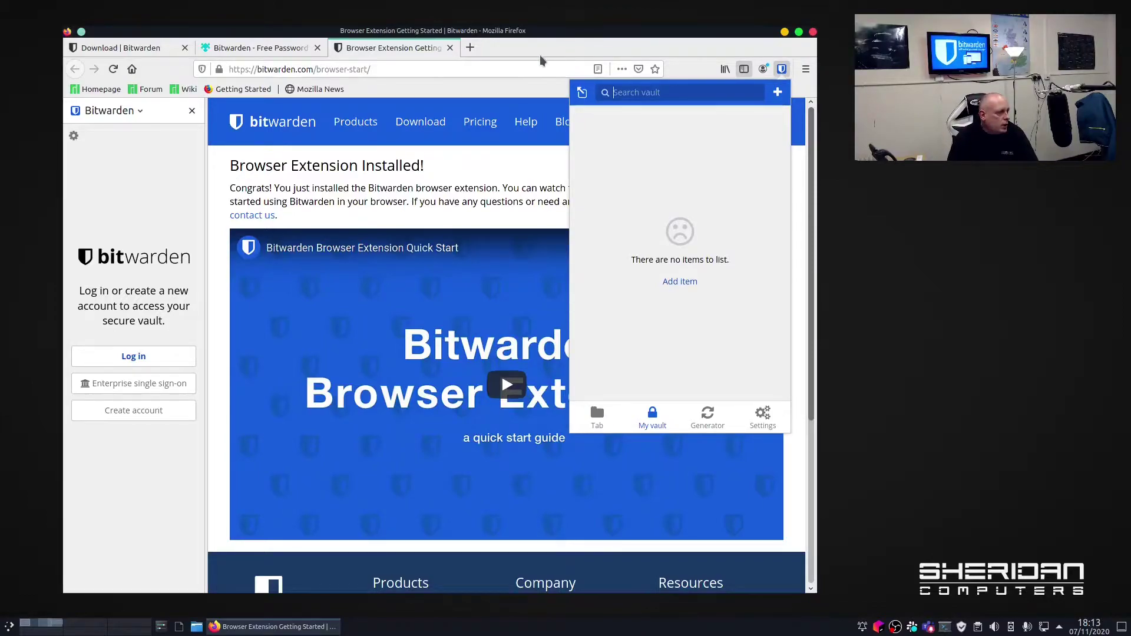
Load google.com in a new tab, accept the cookie consent, and go to sign-in.
left_click(474, 50)
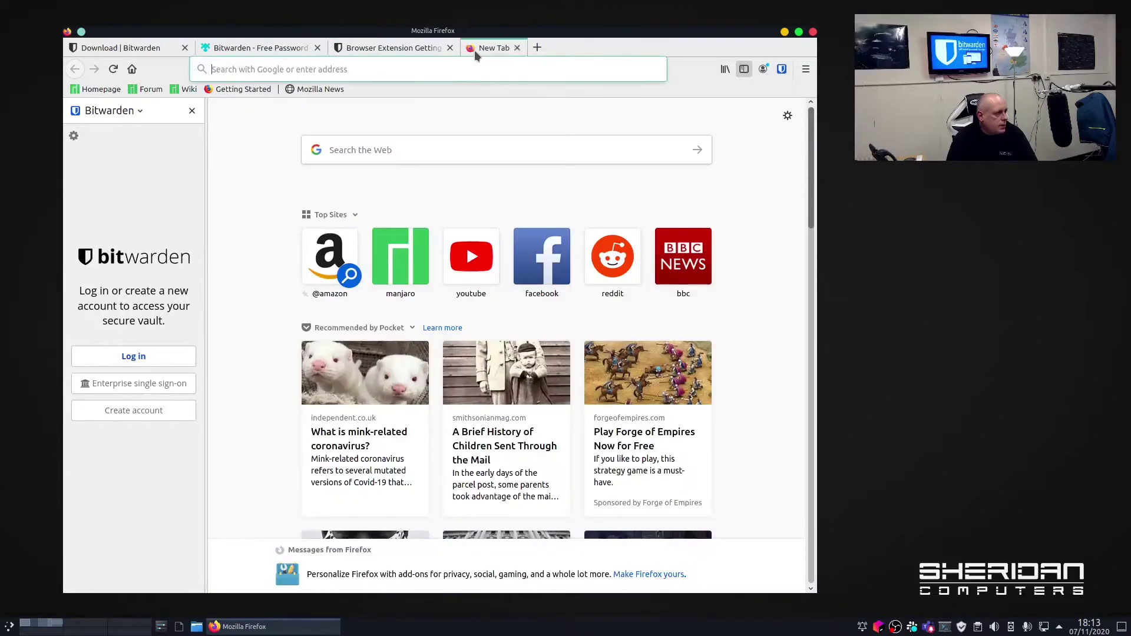
left_click(471, 69)
type("google.")
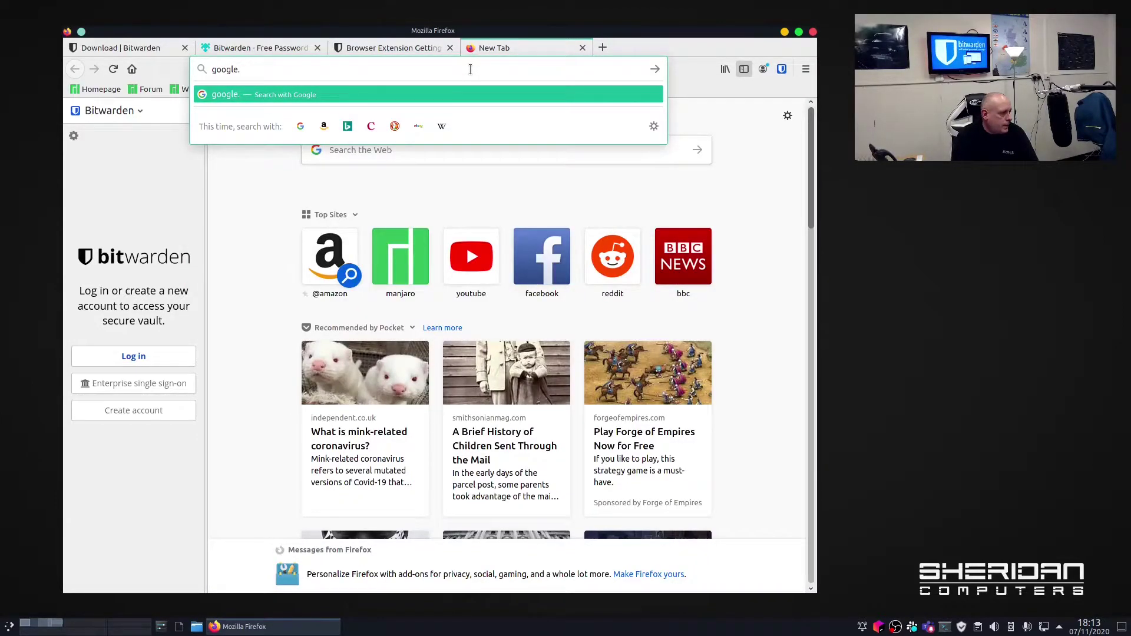
type("com")
key("Return")
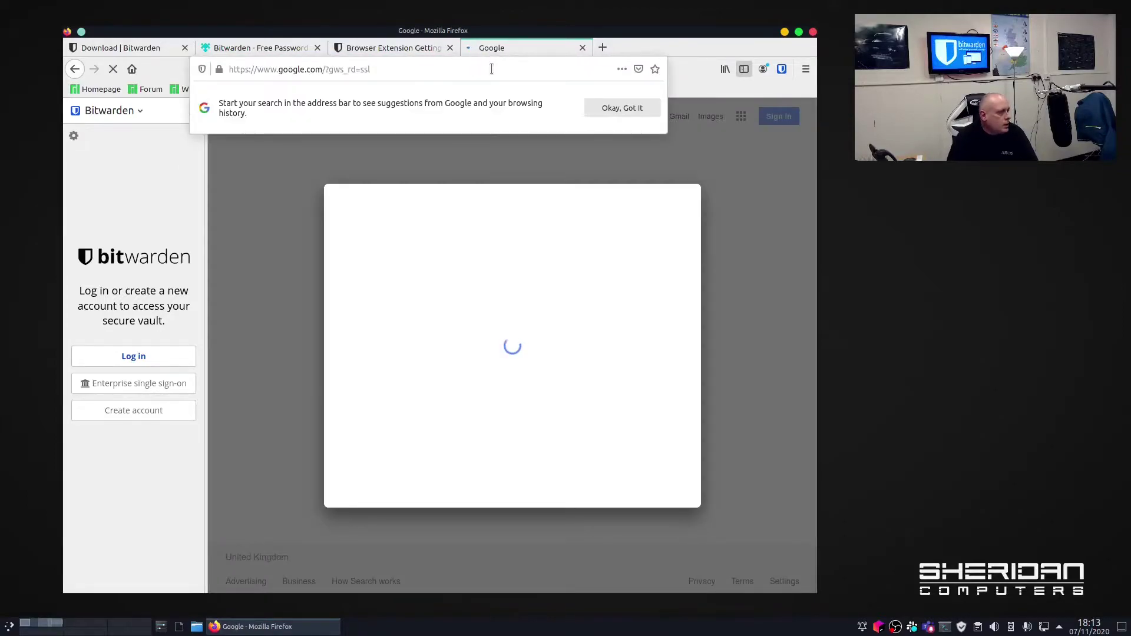
left_click(663, 489)
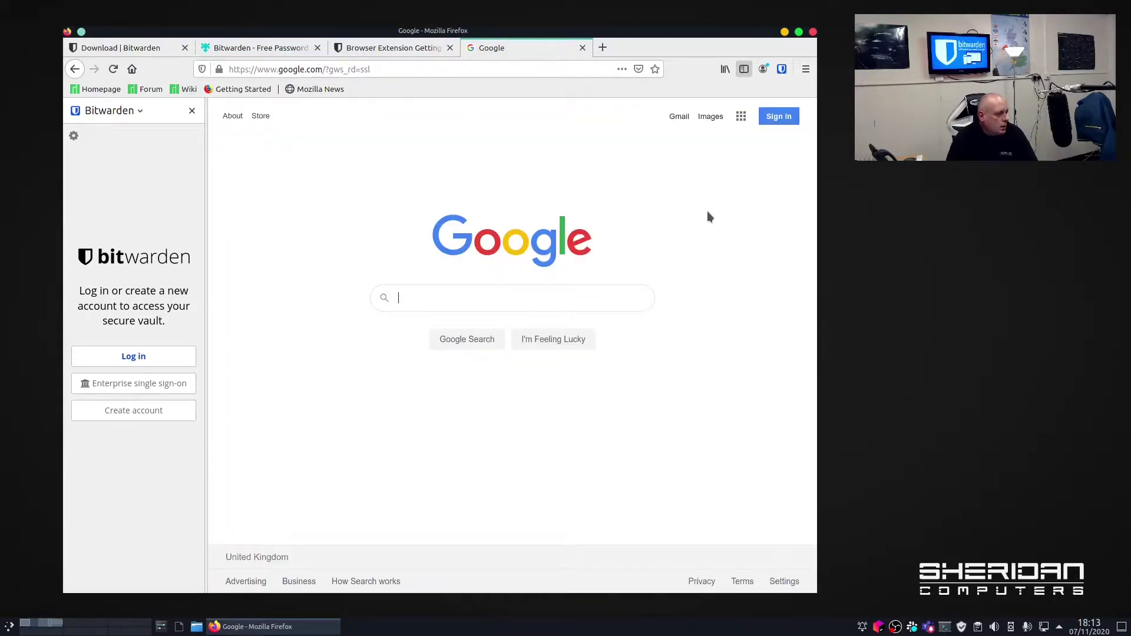
left_click(779, 118)
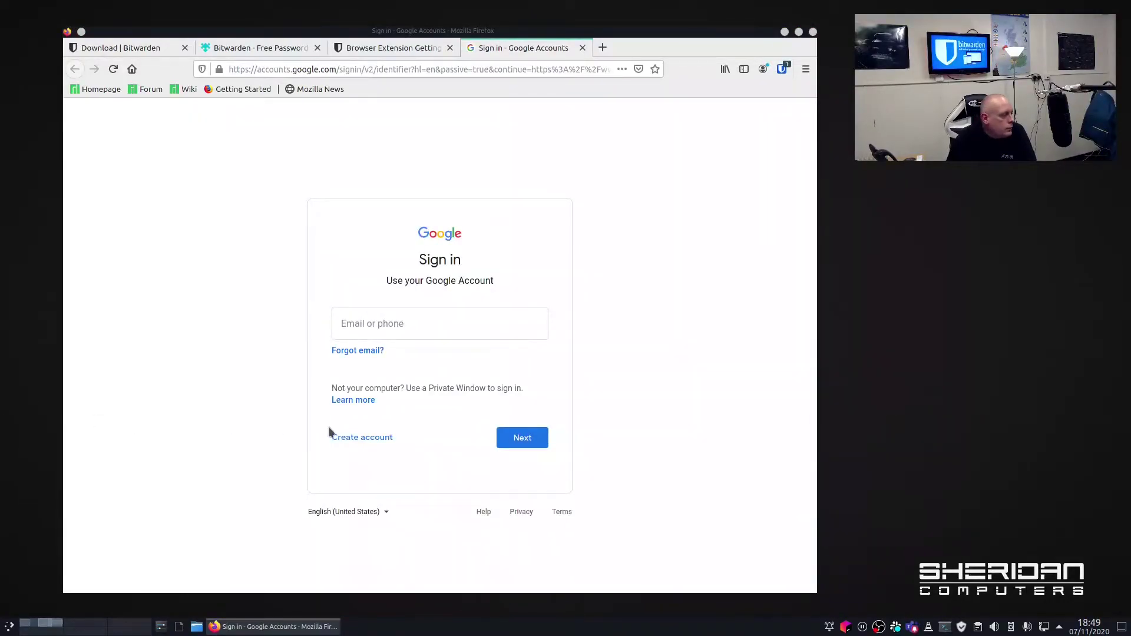
Begin a personal Google account, enter the first name, and reach the password field.
left_click(376, 442)
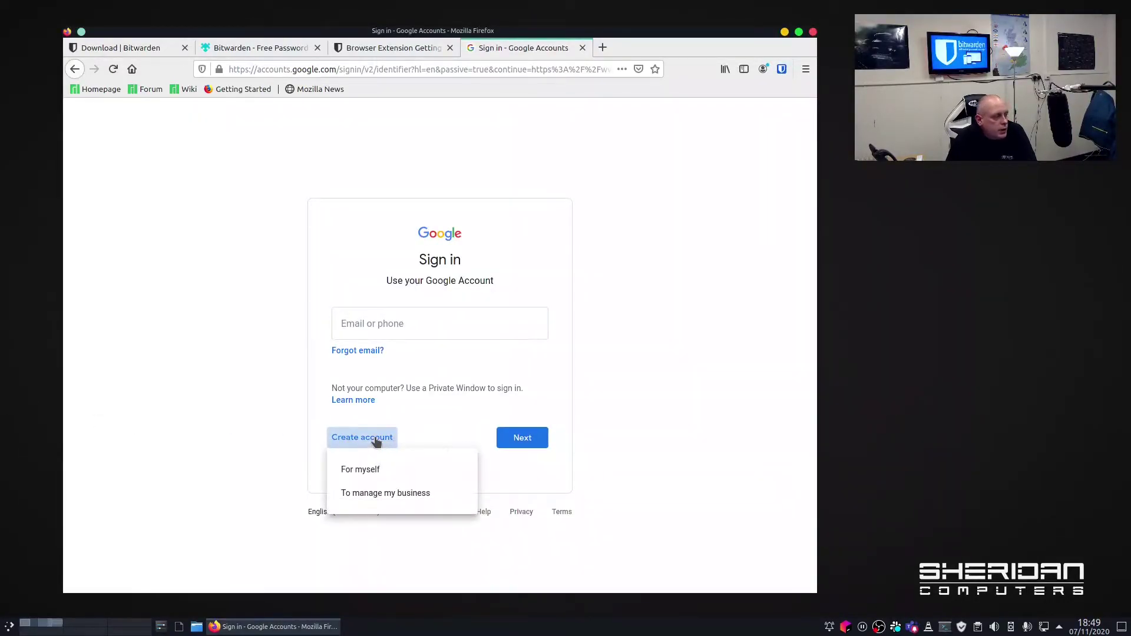
left_click(390, 474)
type("Sam")
key("Tab")
key("Tab")
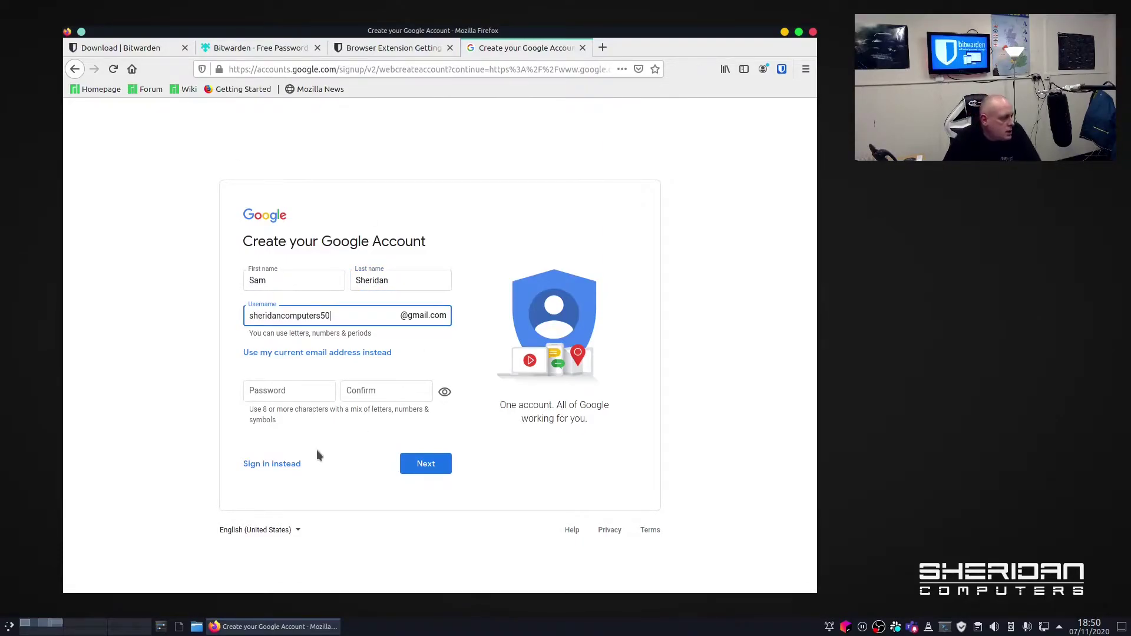
left_click(311, 390)
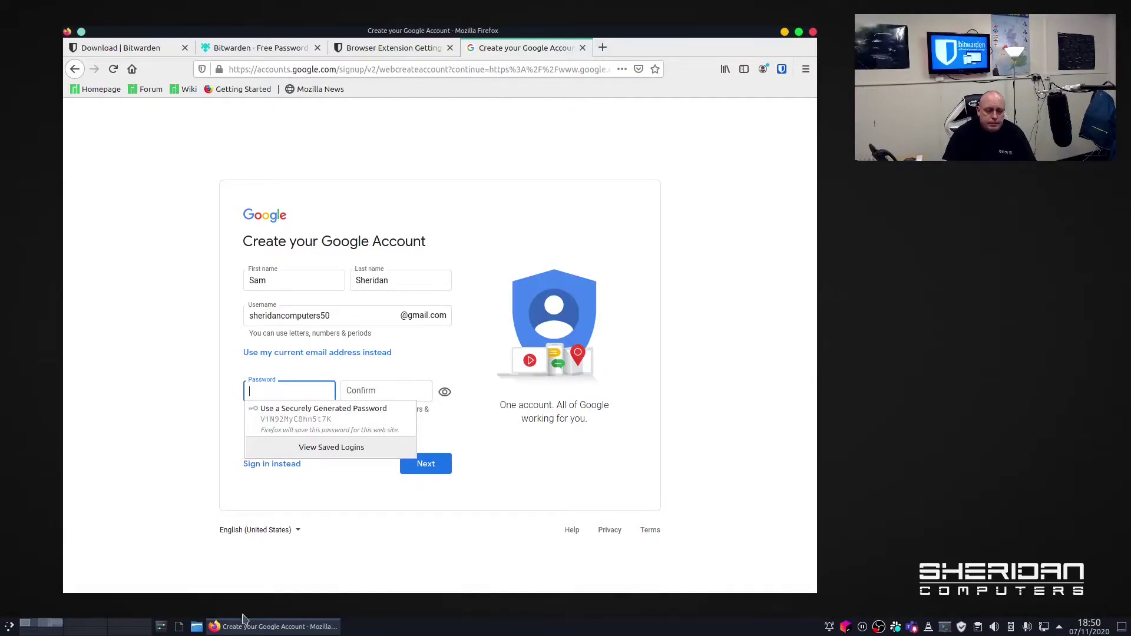
Dismiss Firefox's password suggestion, refocus the Password field, and show Firefox's main menu.
key("Escape")
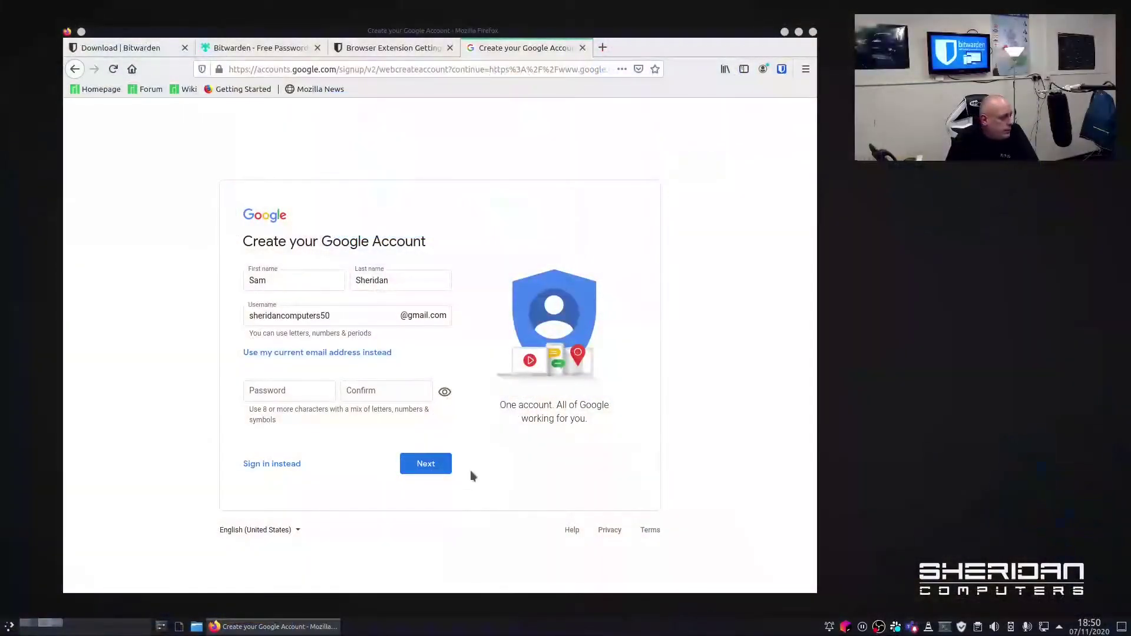
left_click(305, 394)
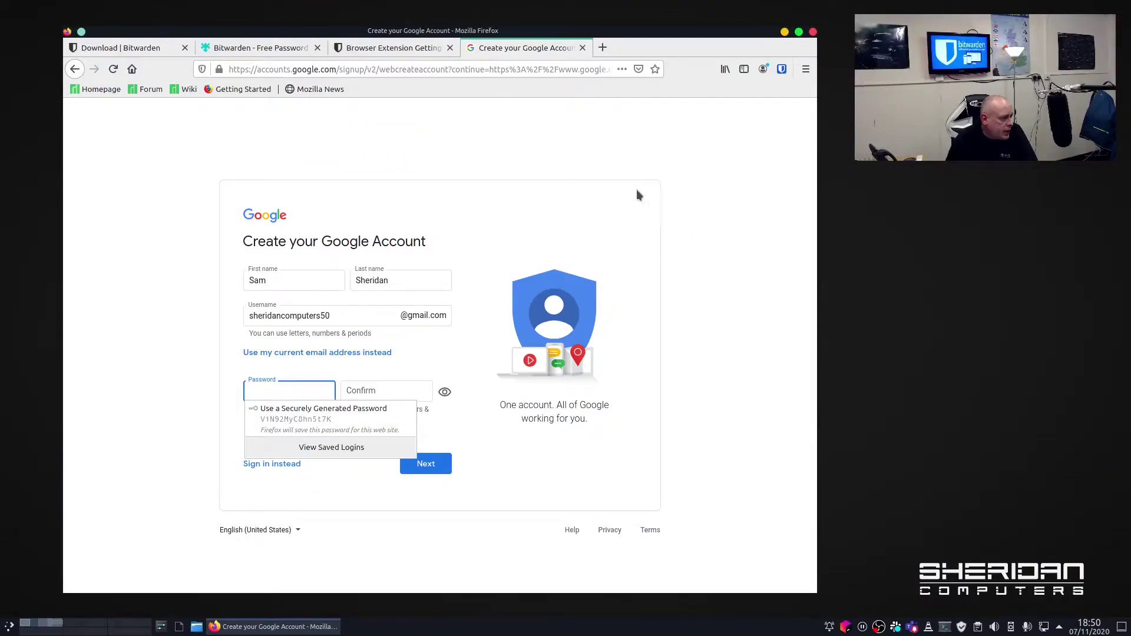
left_click(804, 71)
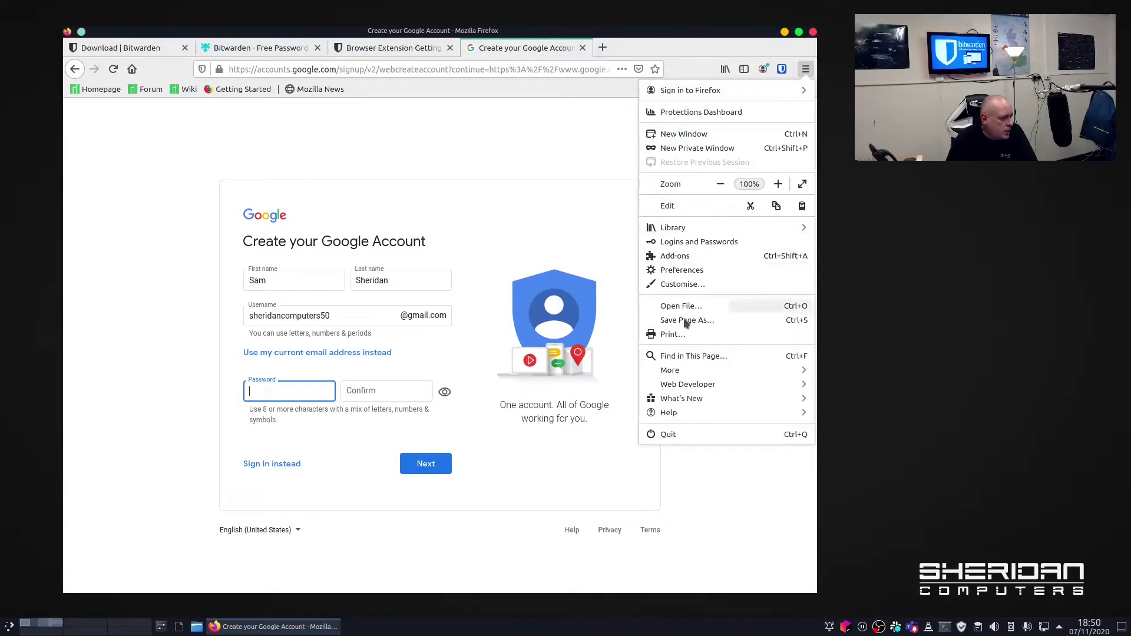
Untick 'Ask to save logins and passwords for web sites' in Privacy & Security, then close Preferences.
left_click(704, 271)
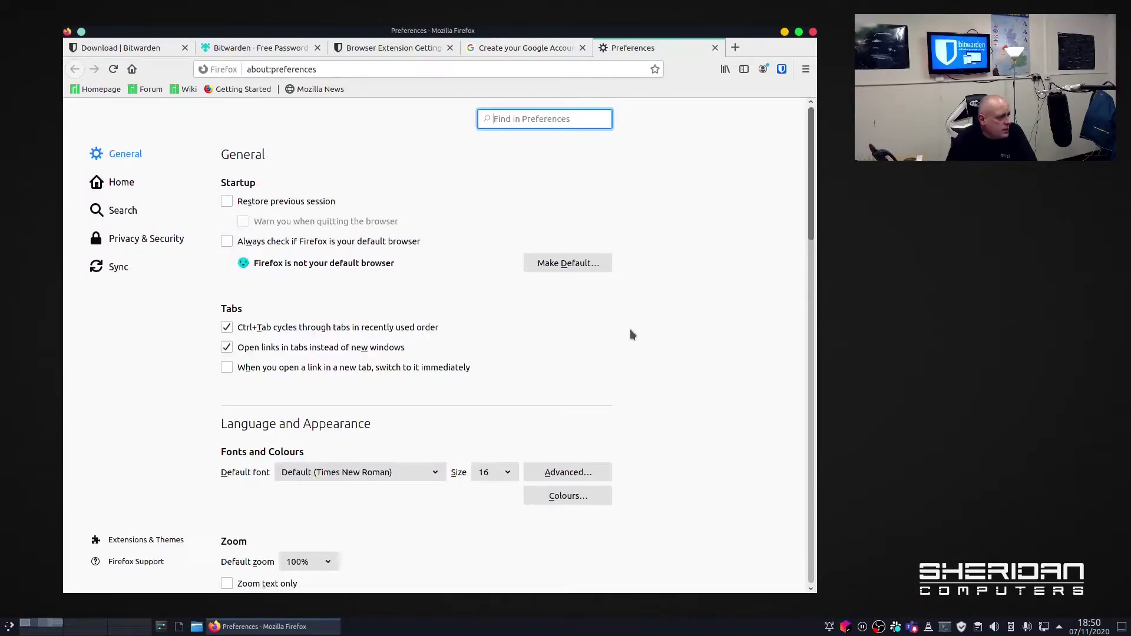
left_click(144, 239)
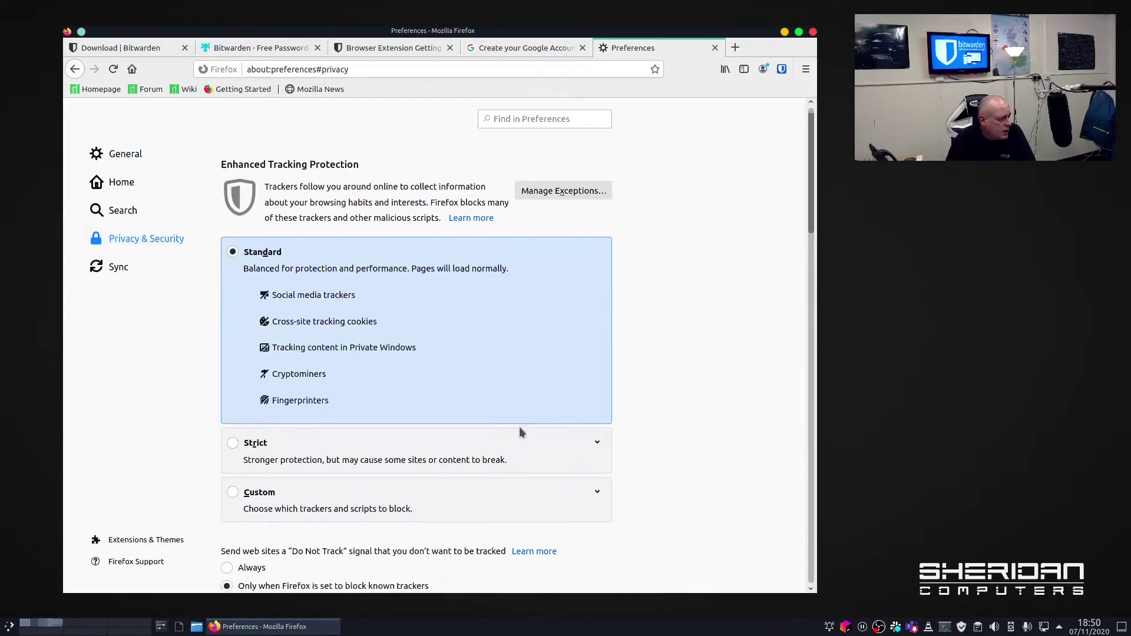
scroll(520, 432, "down", 5)
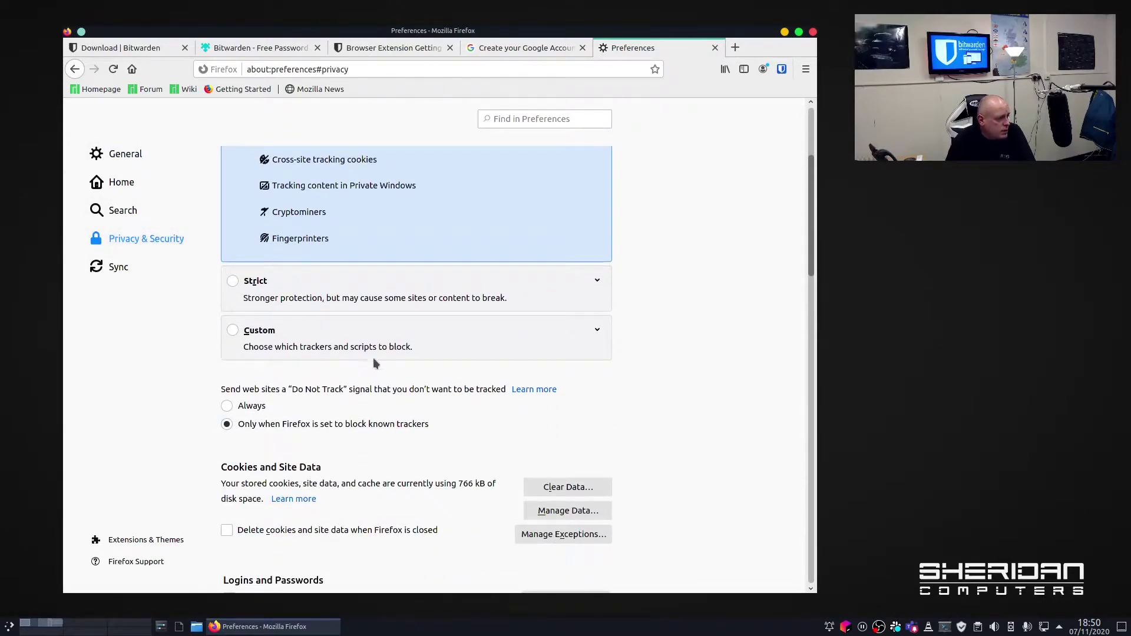
scroll(377, 368, "down", 4)
scroll(380, 370, "up", 1)
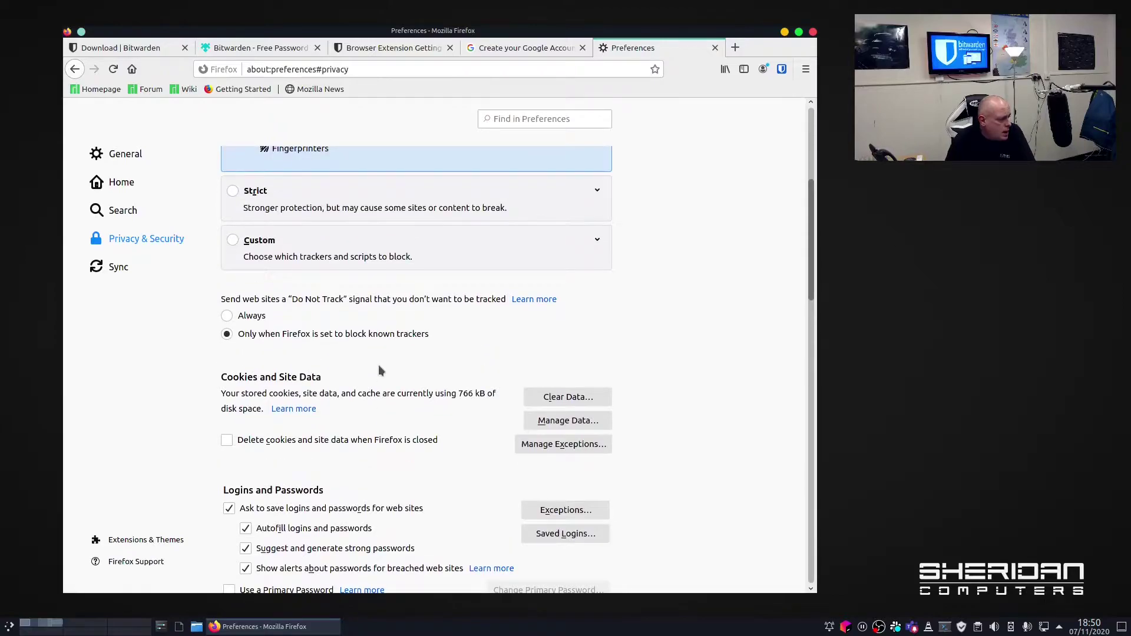
scroll(380, 370, "down", 5)
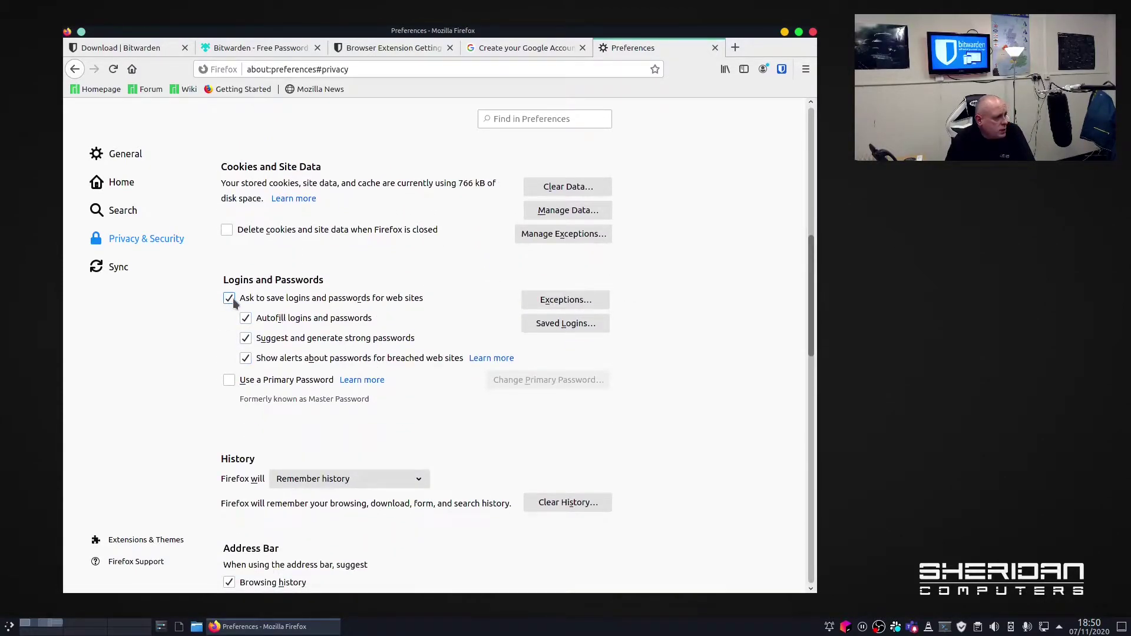
left_click(229, 299)
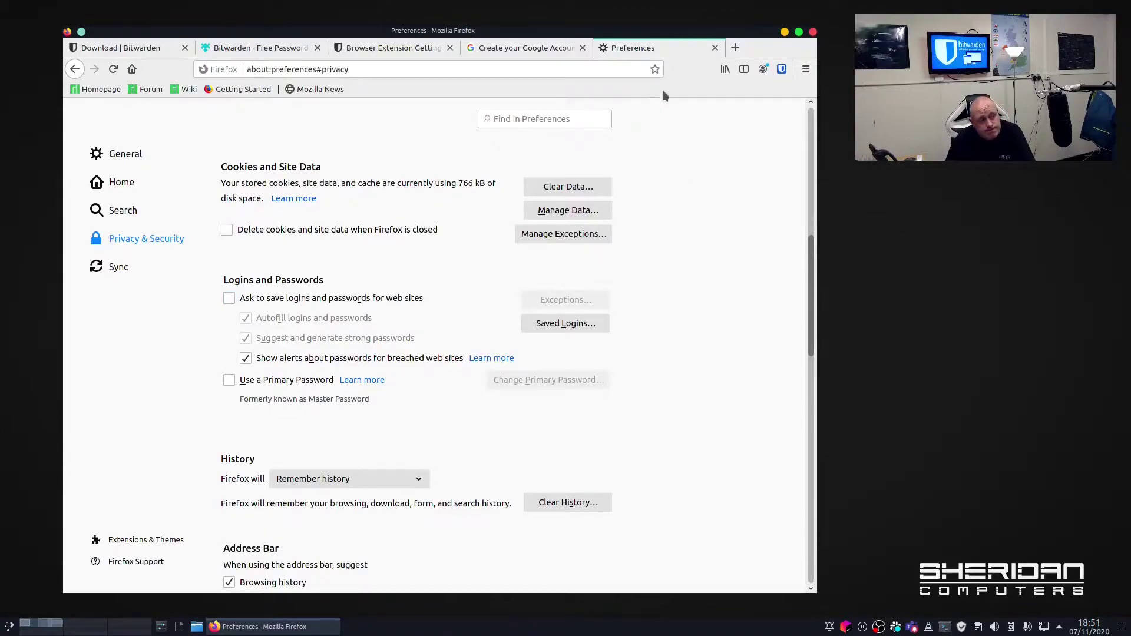
left_click(715, 48)
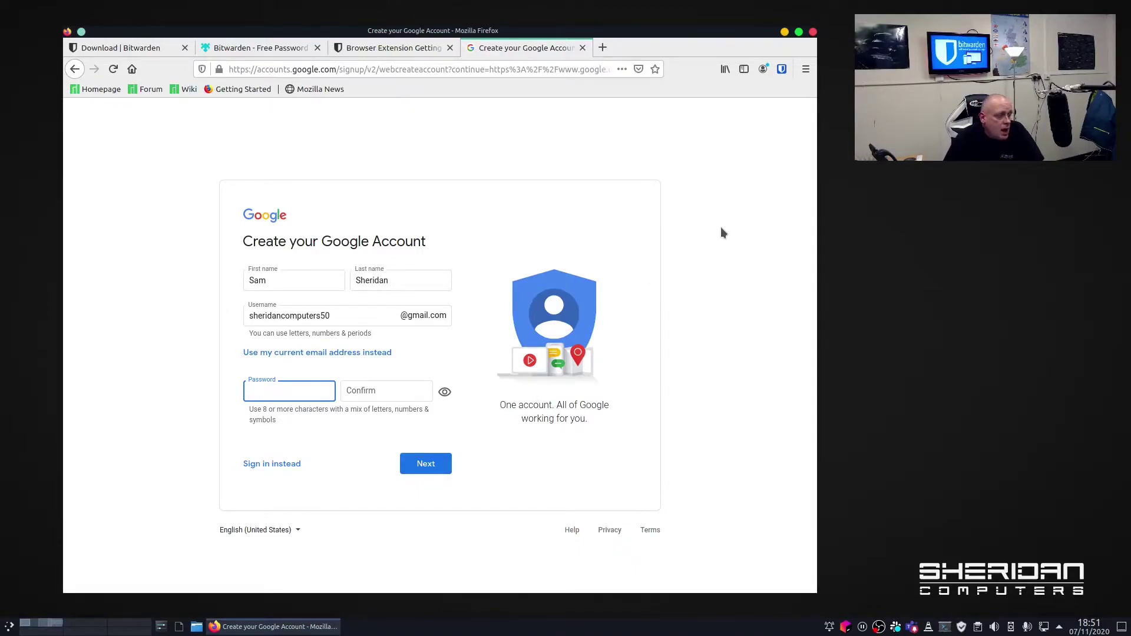
Bring up the Bitwarden popup on its password Generator view.
left_click(781, 69)
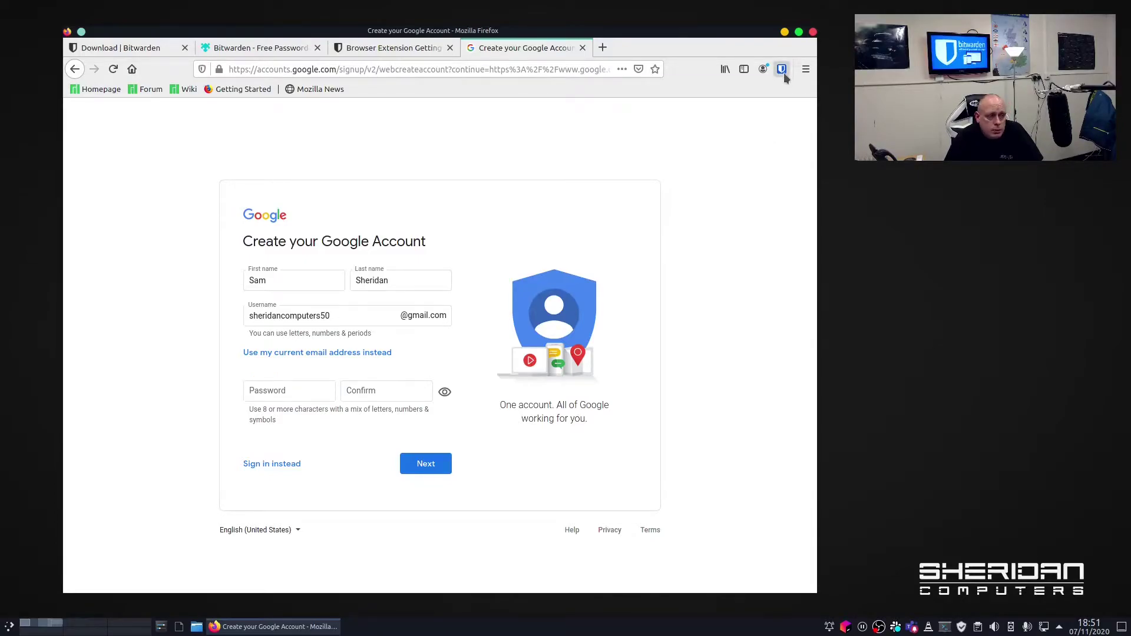
left_click(783, 70)
left_click(709, 425)
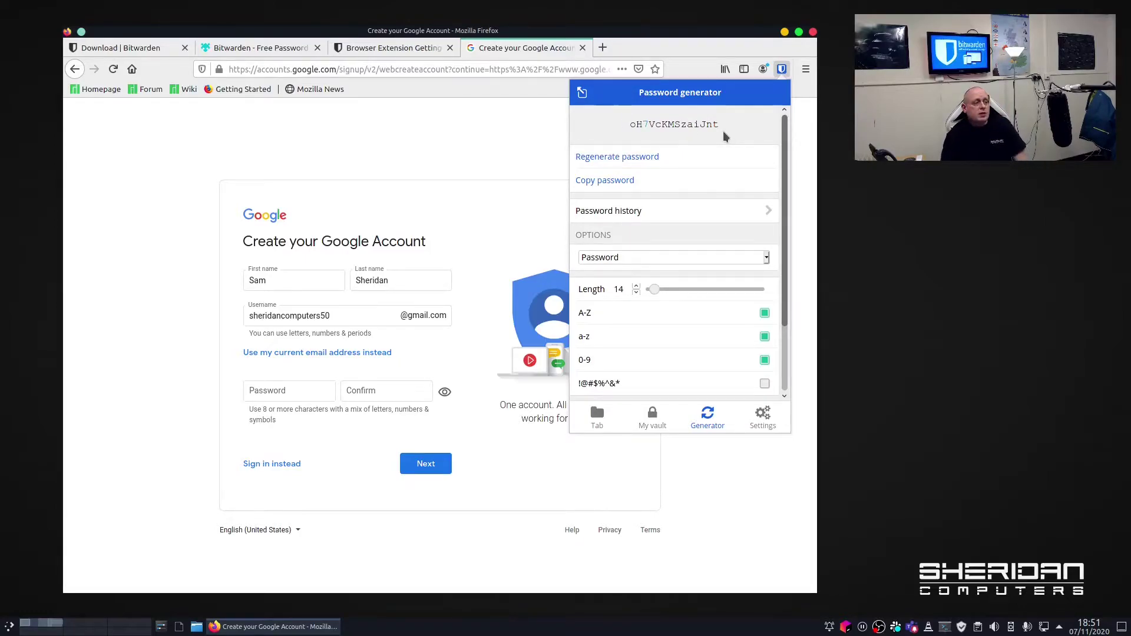
left_click(525, 147)
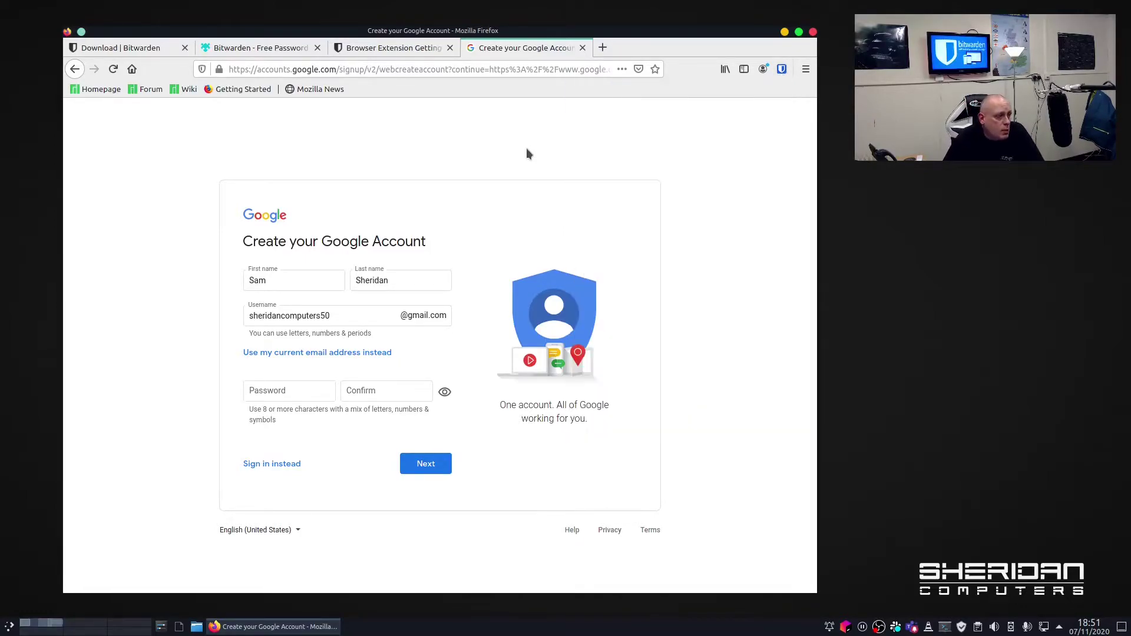
left_click(782, 70)
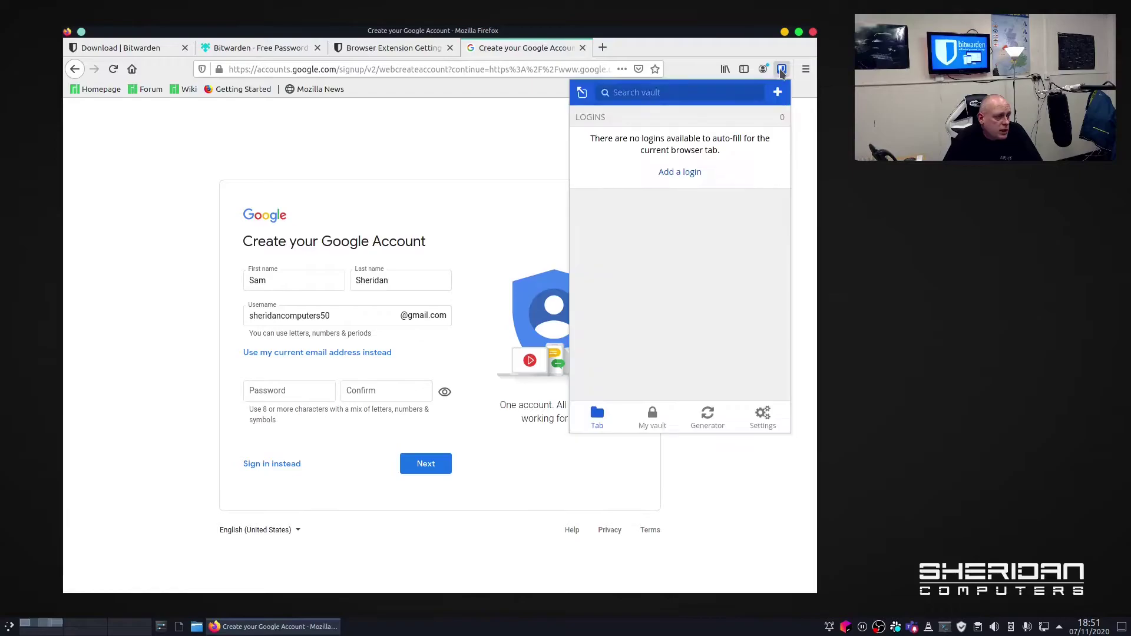
left_click(727, 421)
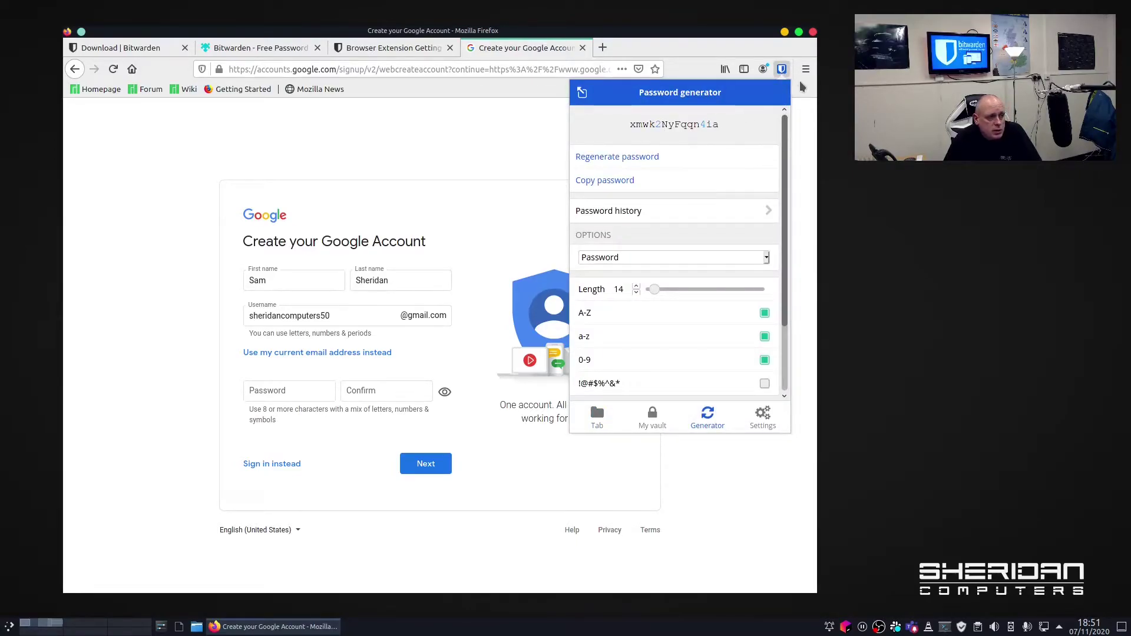
left_click(525, 159)
left_click(781, 72)
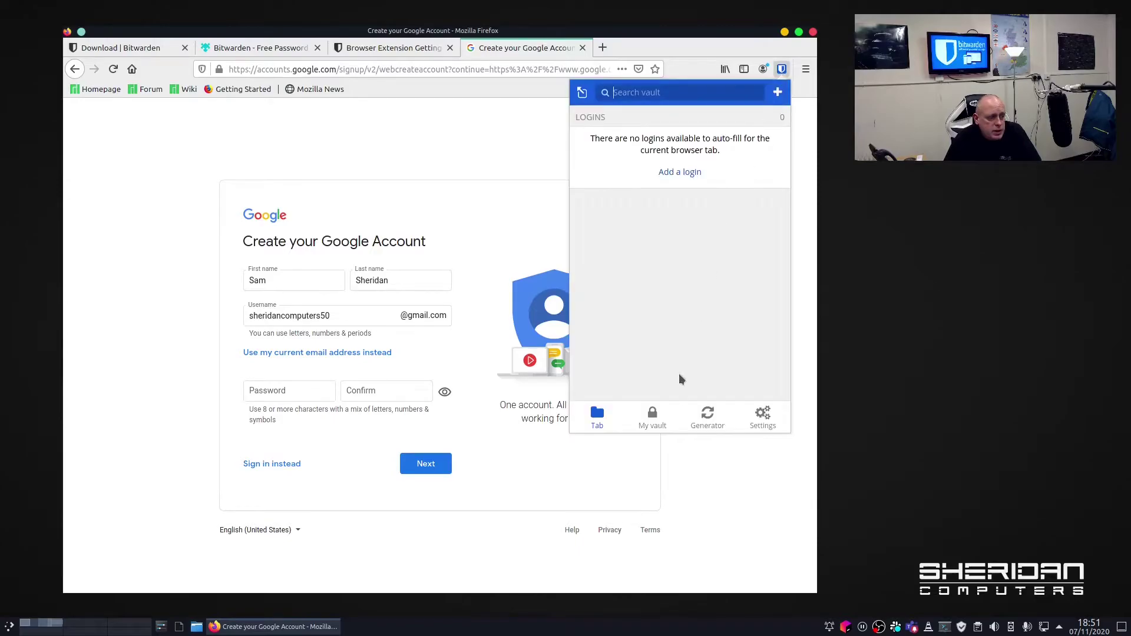
left_click(707, 419)
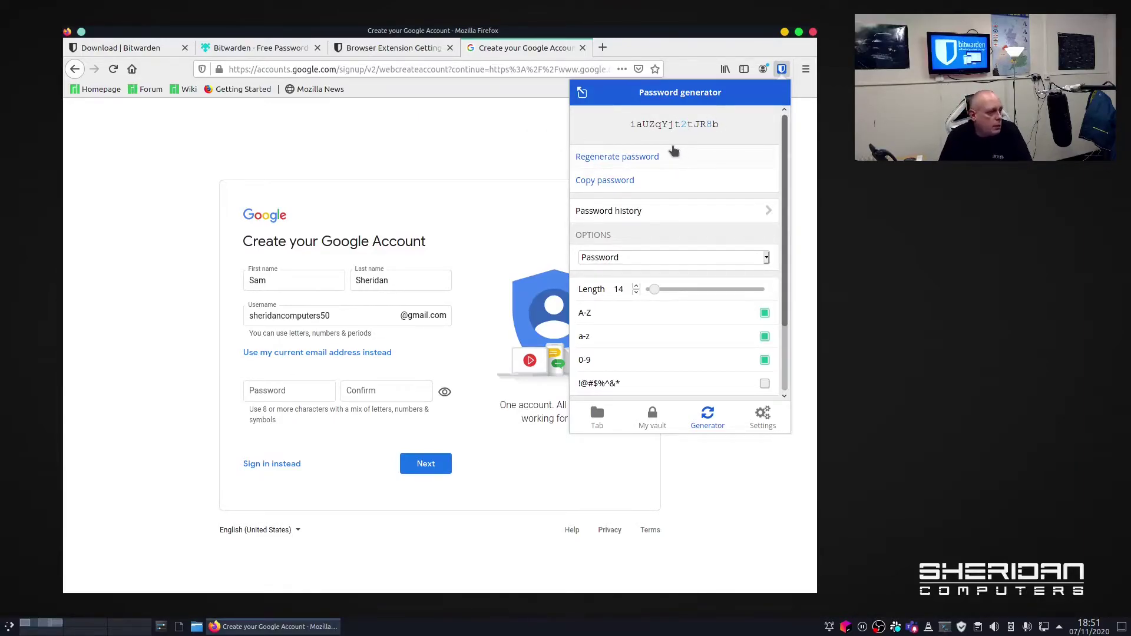
left_click(595, 179)
left_click(497, 152)
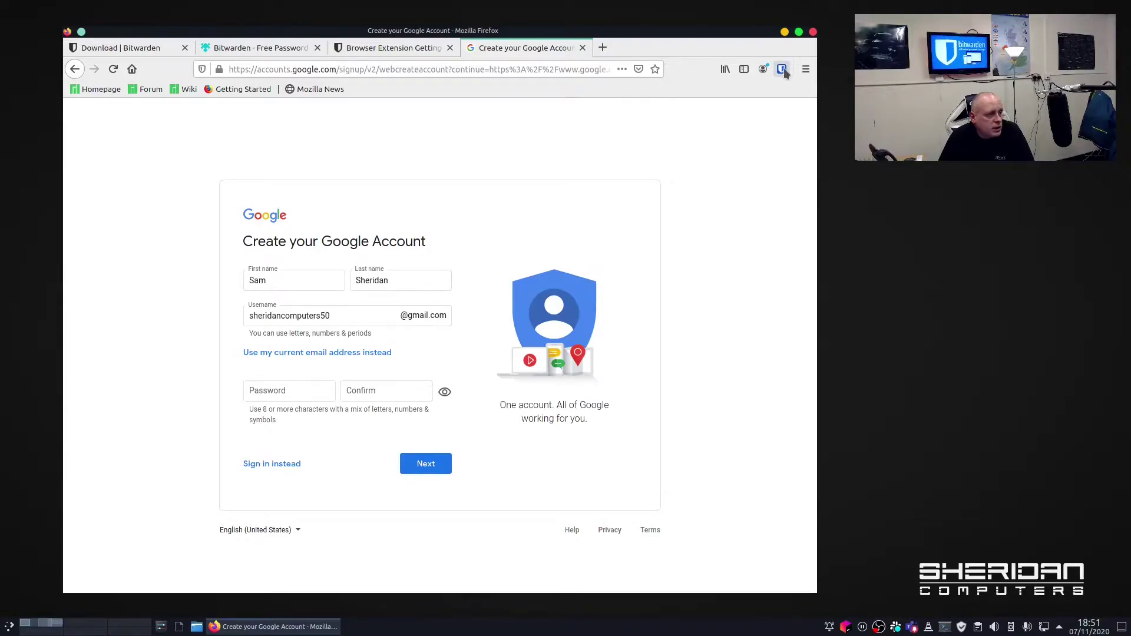
left_click(782, 70)
left_click(710, 430)
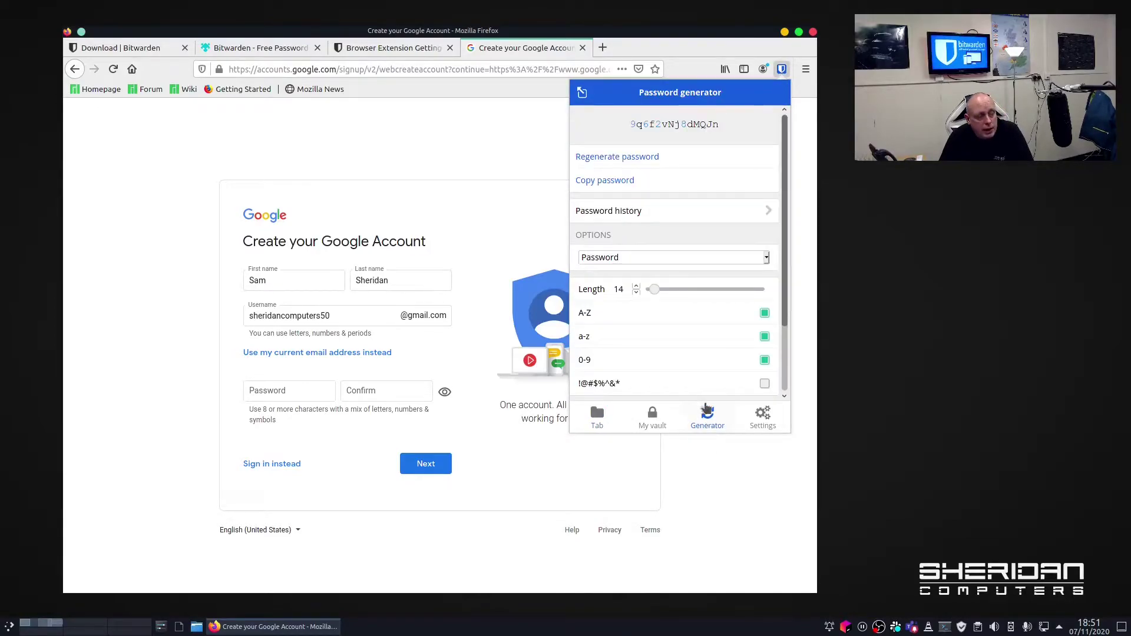
Regenerate the password several times and review the generator's options.
left_click(638, 159)
left_click(639, 159)
left_click(639, 160)
left_click(639, 159)
left_click(639, 159)
left_click(638, 160)
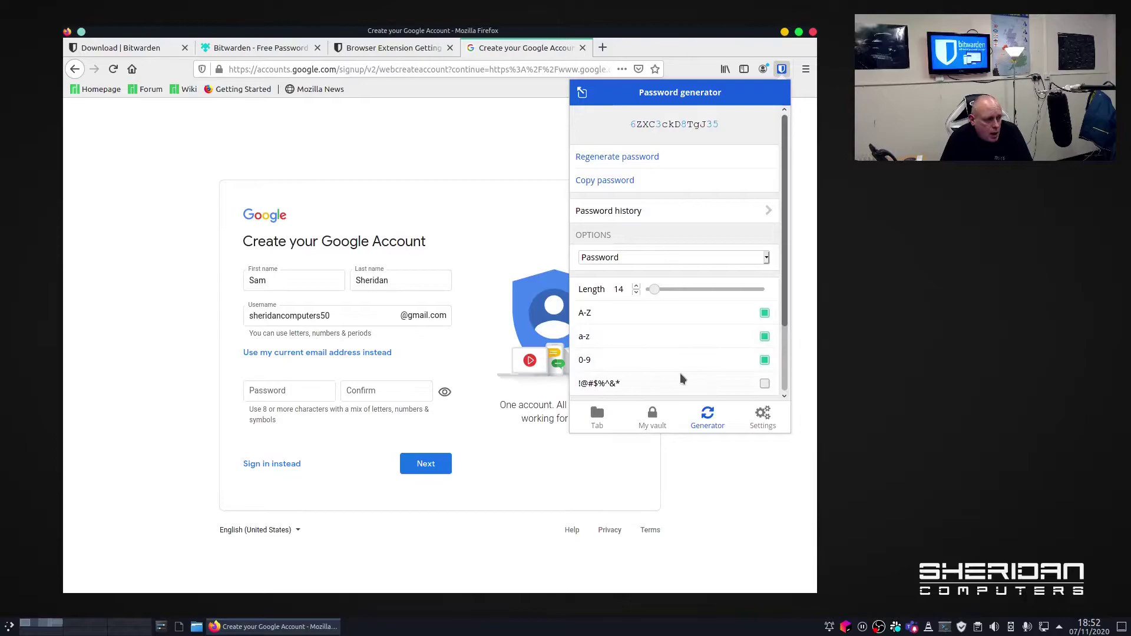
left_click_drag(788, 316, 787, 397)
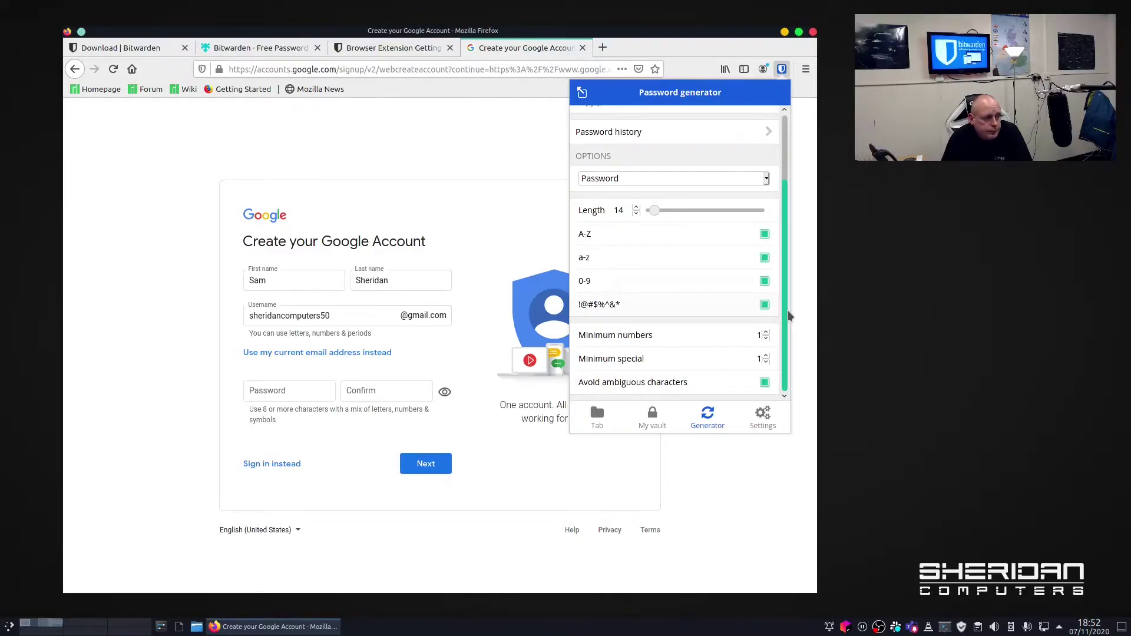
scroll(788, 316, "up", 3)
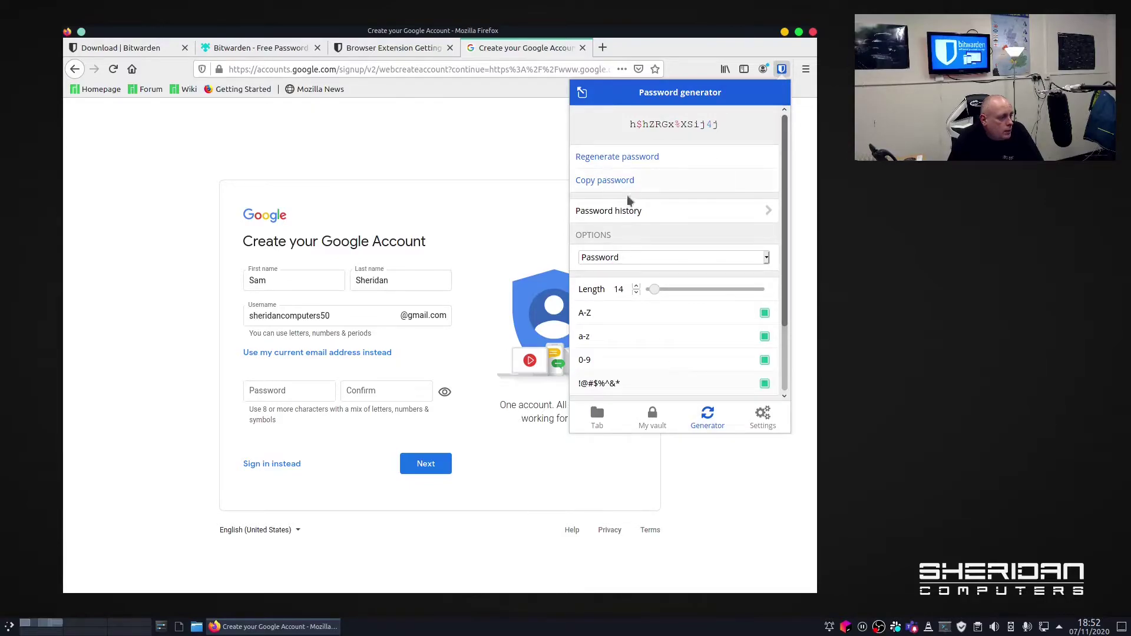
Regenerate a 14-character password including special characters and copy it to the clipboard.
left_click(616, 159)
left_click(615, 159)
left_click(616, 159)
left_click(616, 159)
left_click(616, 159)
left_click(616, 159)
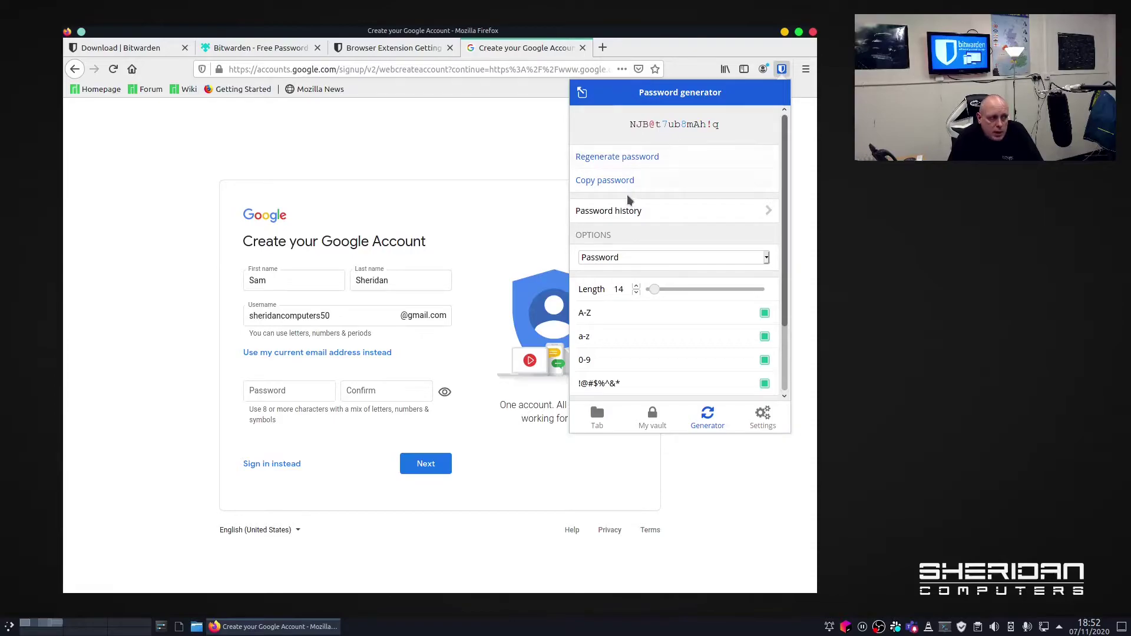
left_click(624, 183)
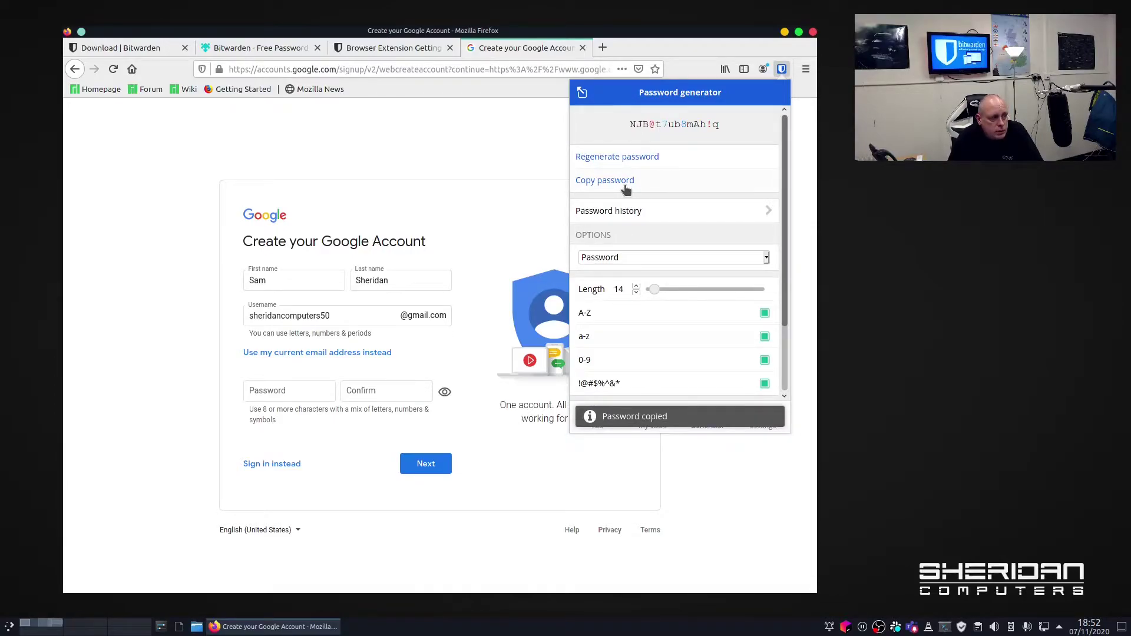
Paste the generated password into the Password and Confirm fields and submit the sign-up form.
left_click(272, 393)
right_click(274, 396)
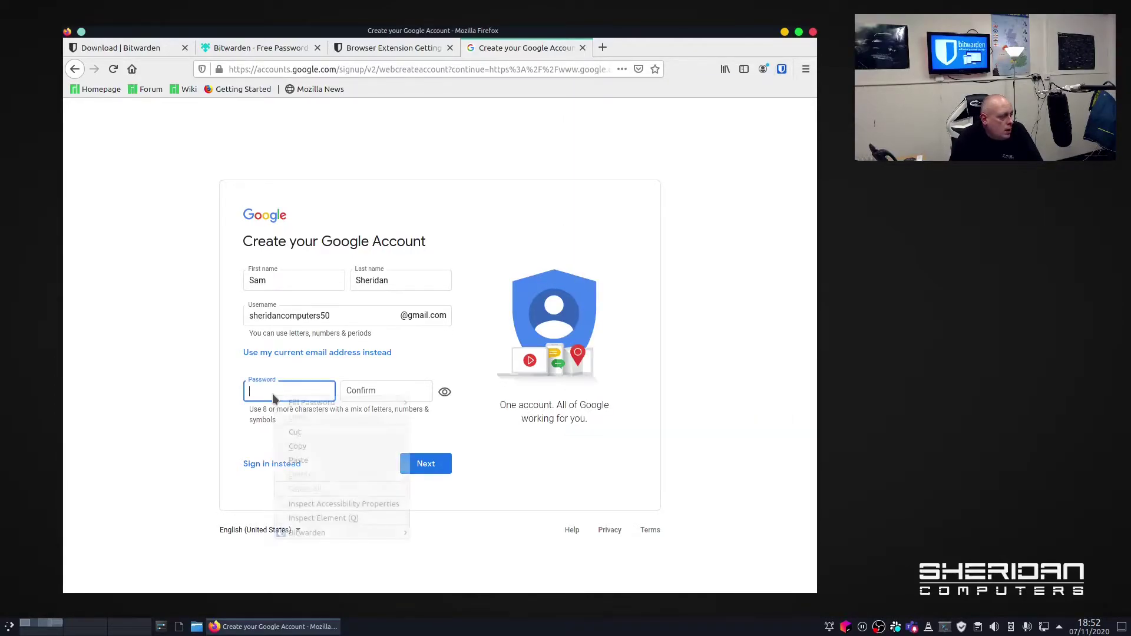
left_click(321, 459)
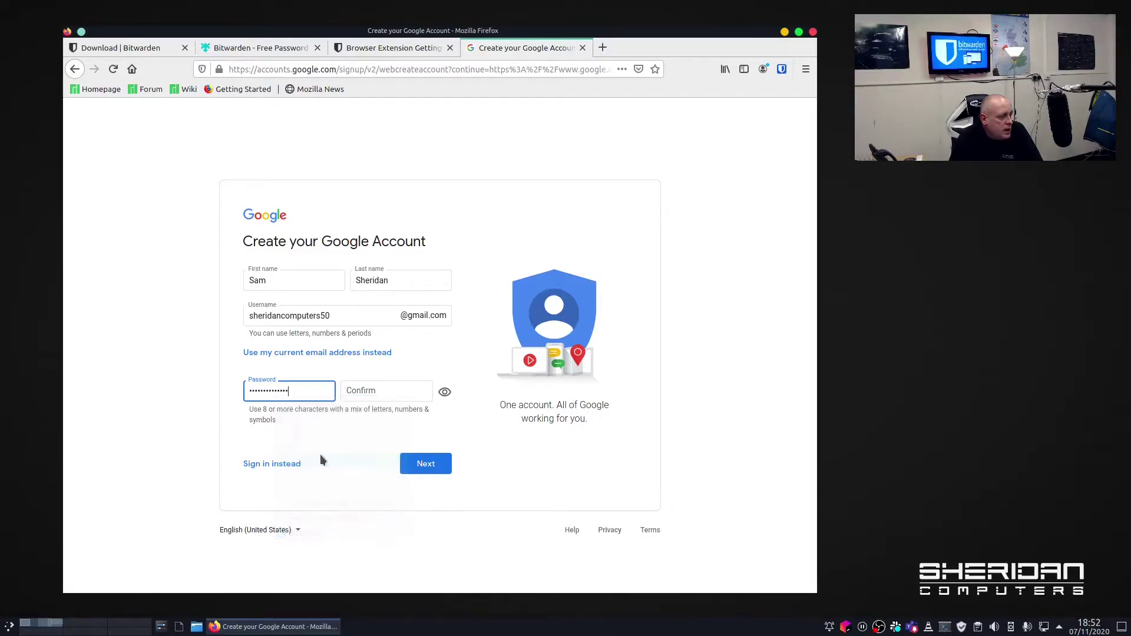
left_click(361, 391)
right_click(362, 393)
left_click(418, 459)
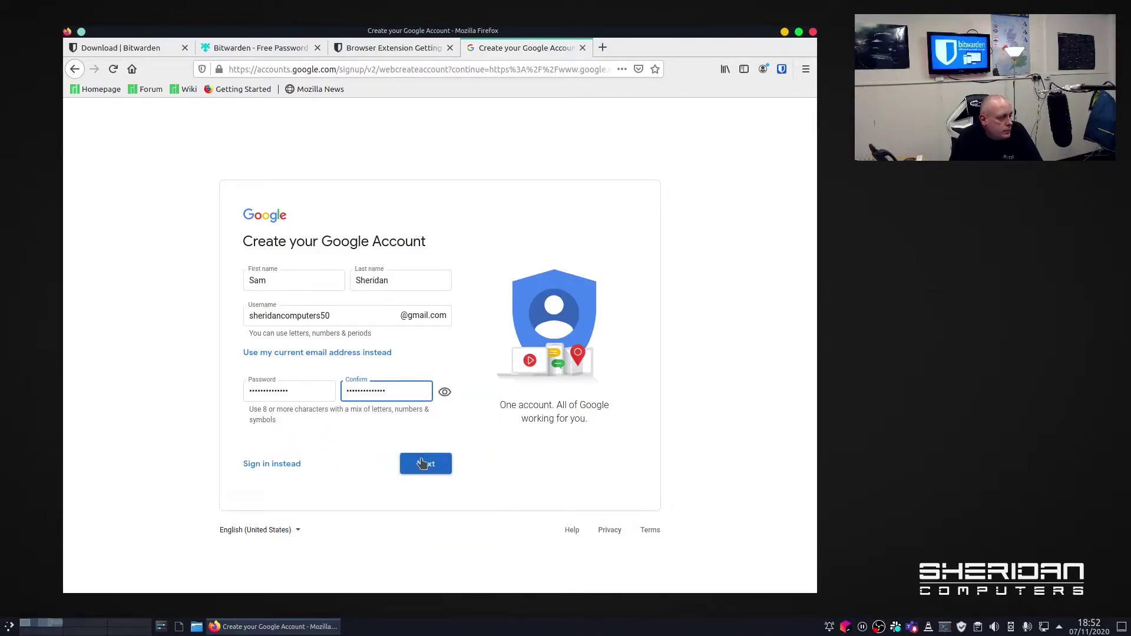
left_click(427, 465)
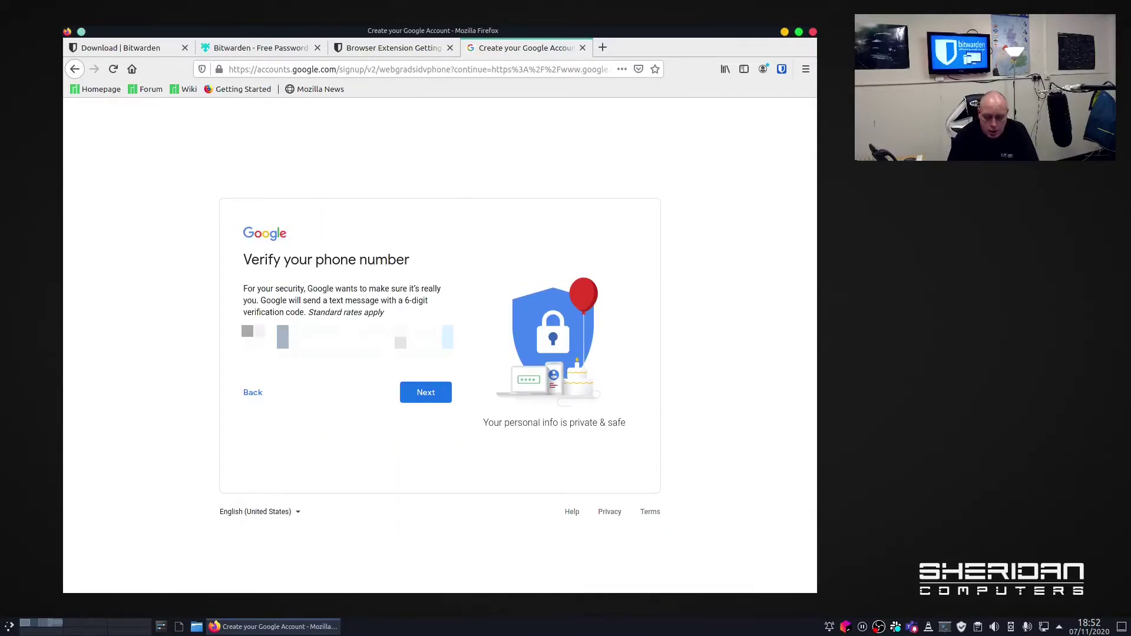
Enter the phone number, agree to both privacy terms, and confirm creating the Google account.
type("0")
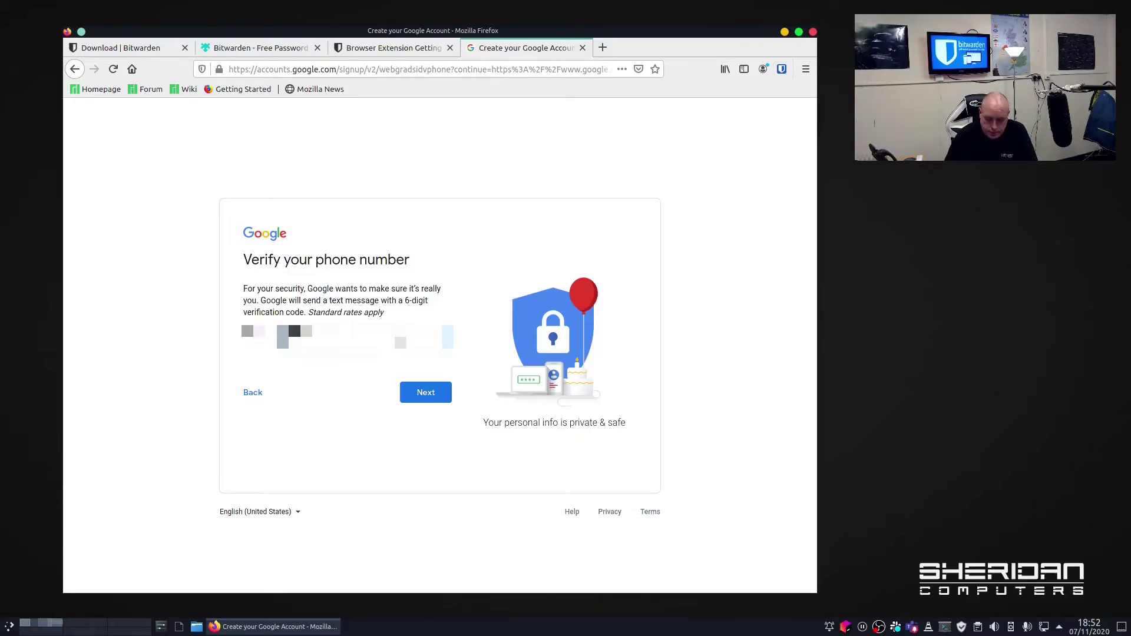
left_click(427, 395)
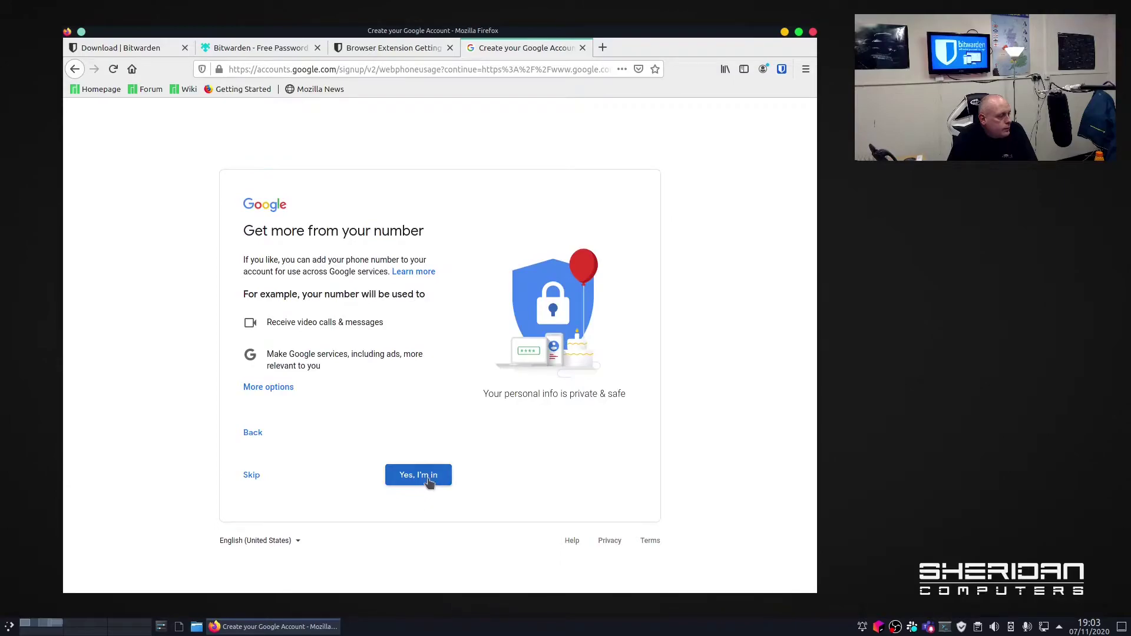
left_click(429, 478)
scroll(465, 461, "down", 10)
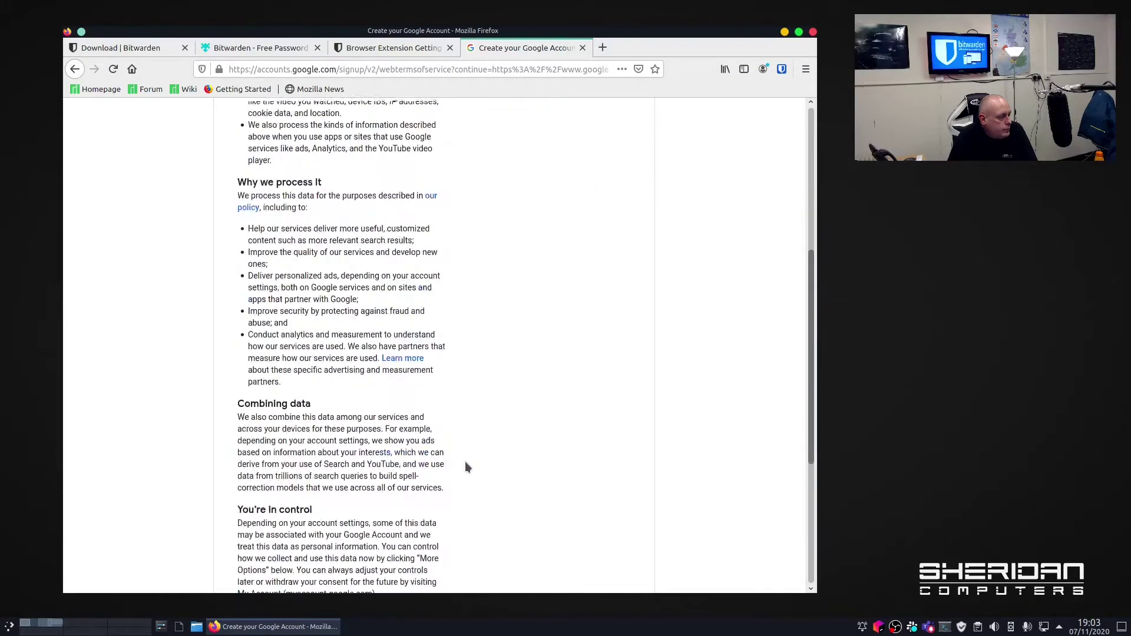
left_click(245, 470)
left_click(245, 426)
left_click(400, 522)
left_click(499, 434)
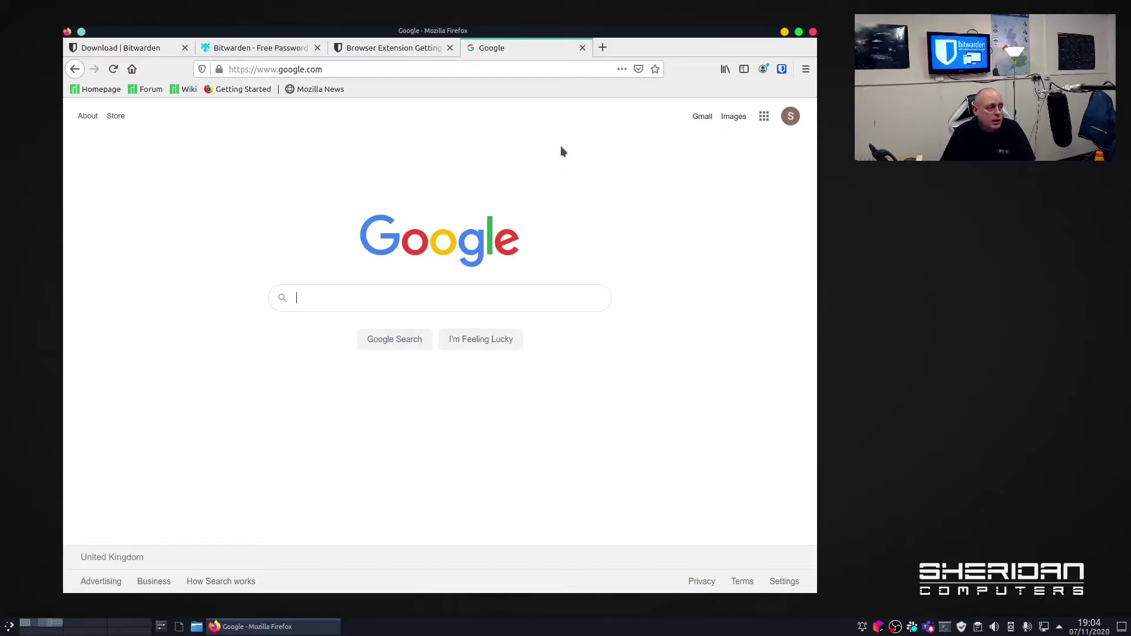
Sign out of the Google account and accept Google's cookie consent.
left_click(789, 121)
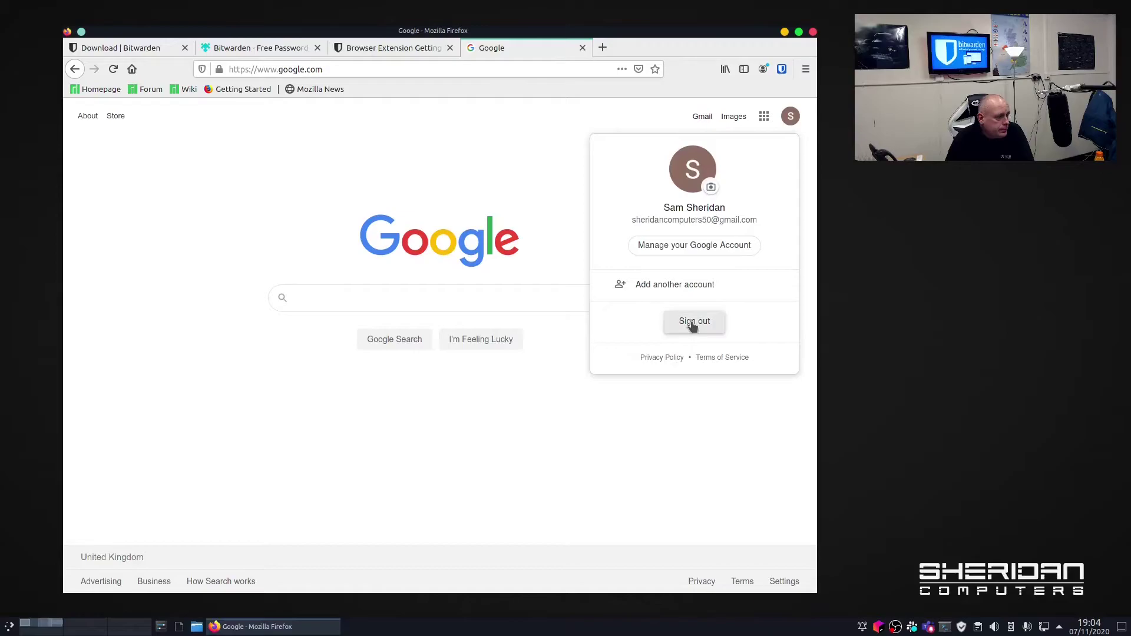
left_click(694, 323)
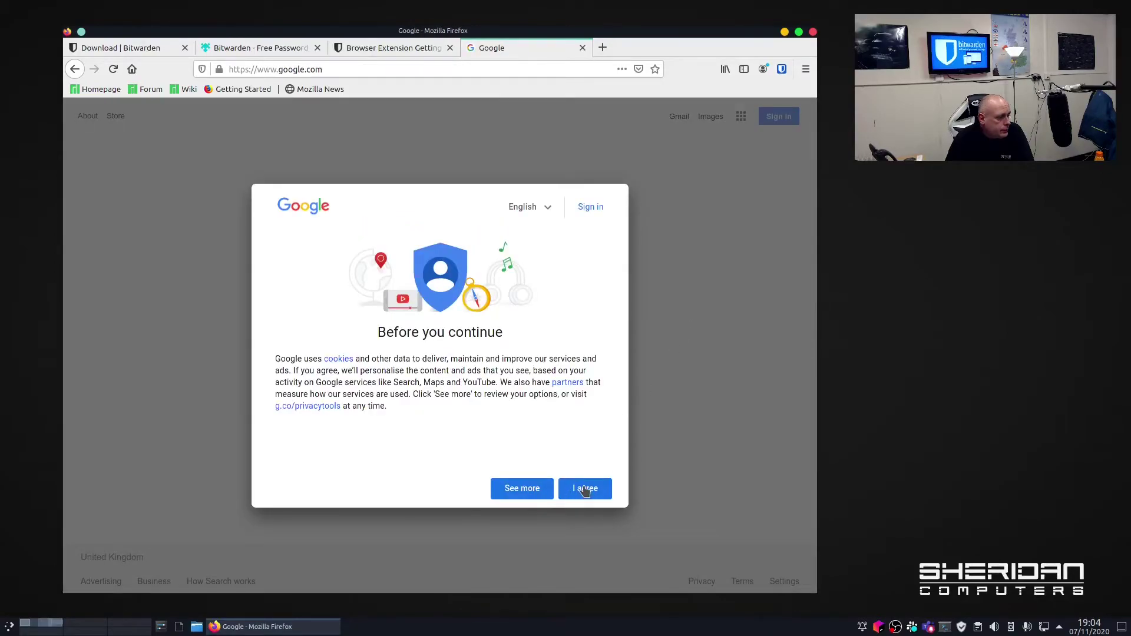
left_click(585, 489)
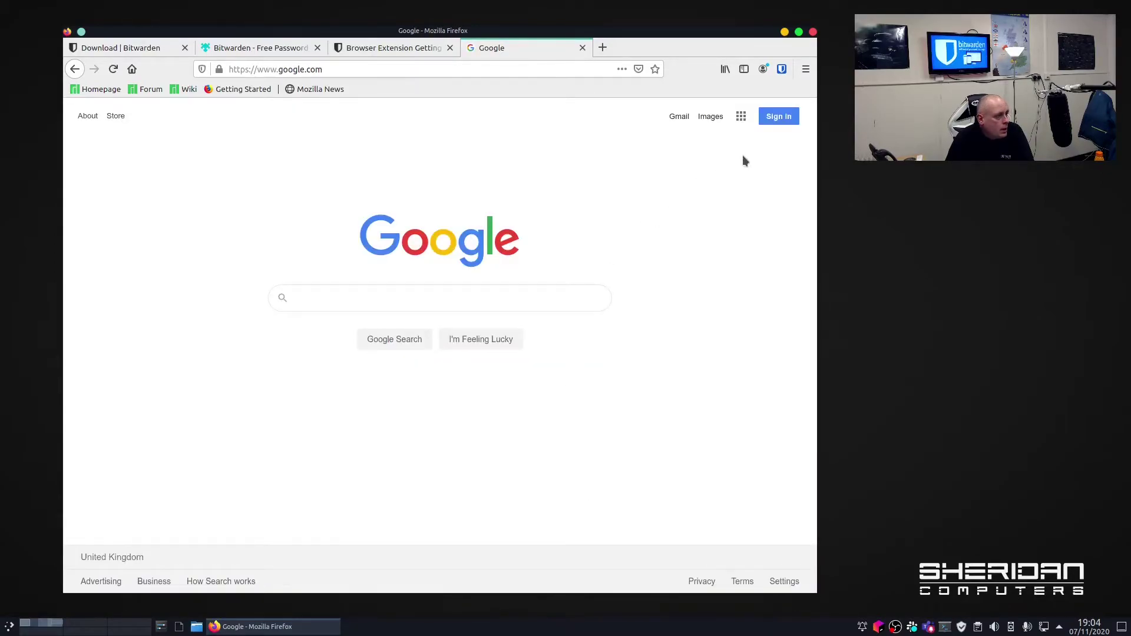
Sign back in to the same Google account up to the password step and check Bitwarden's matching logins.
left_click(776, 125)
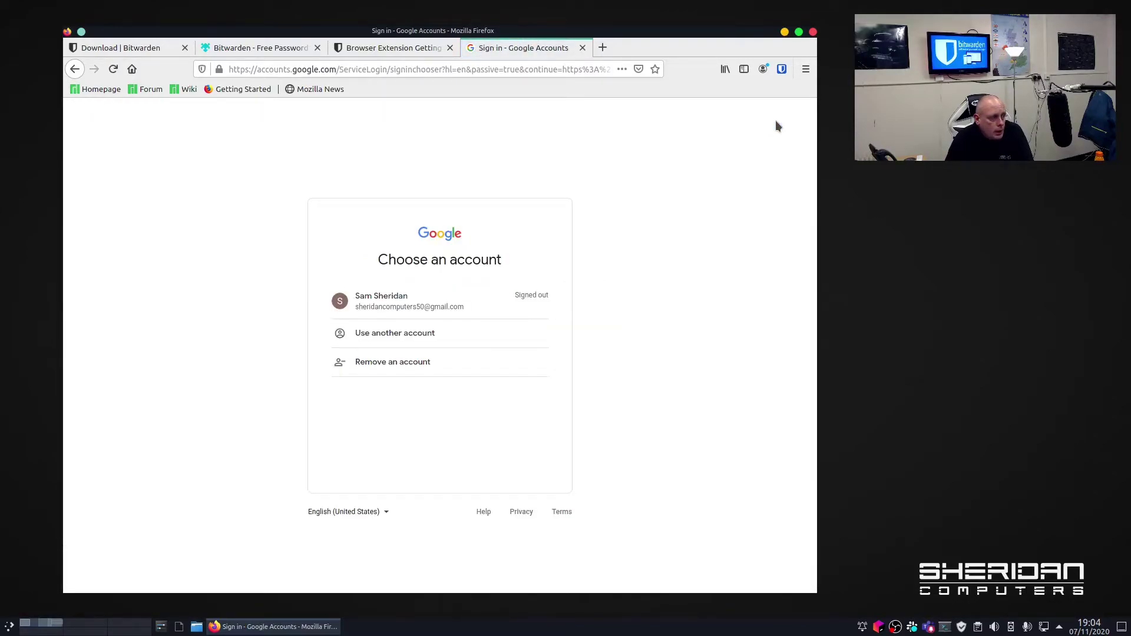
left_click(438, 309)
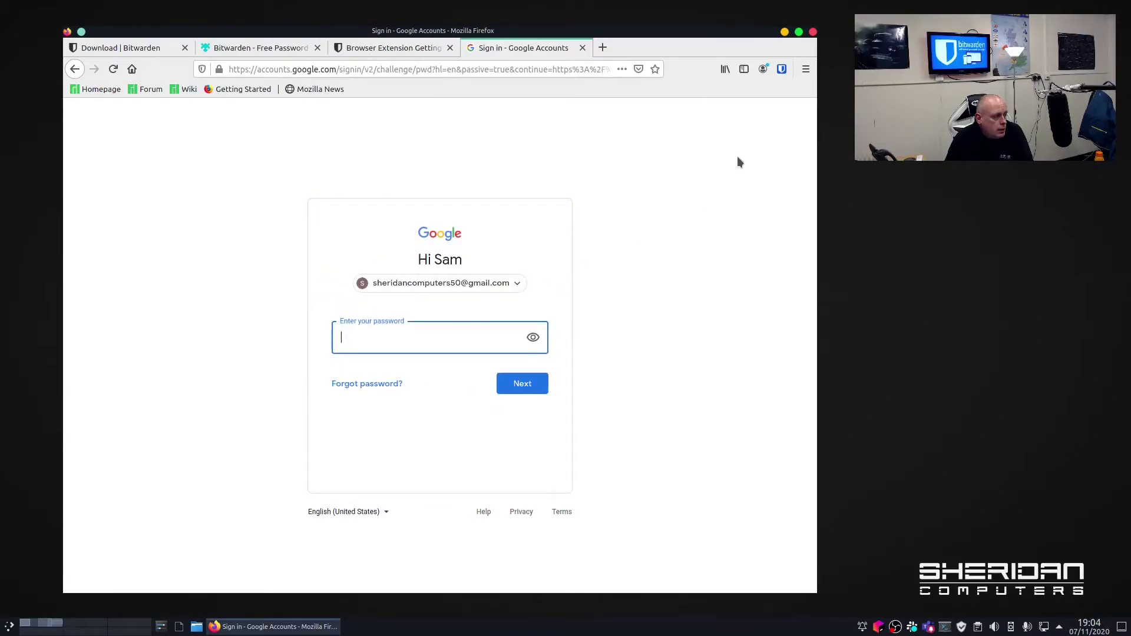
left_click(779, 73)
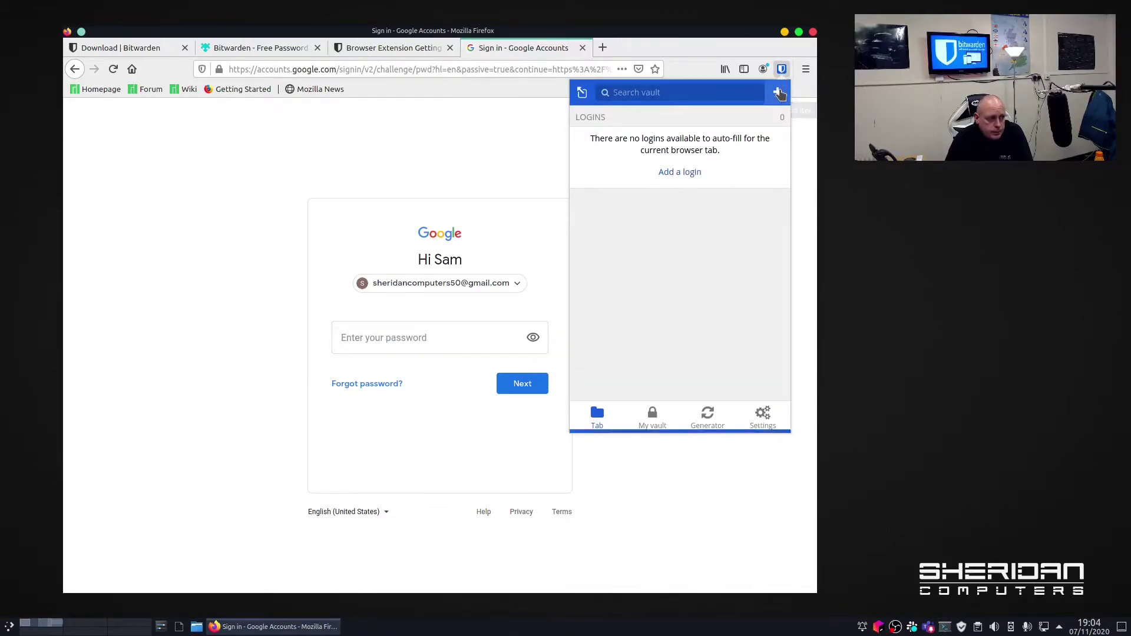
Add a Bitwarden login for this site with the account's e-mail as username and the pasted password, and save it.
left_click(779, 93)
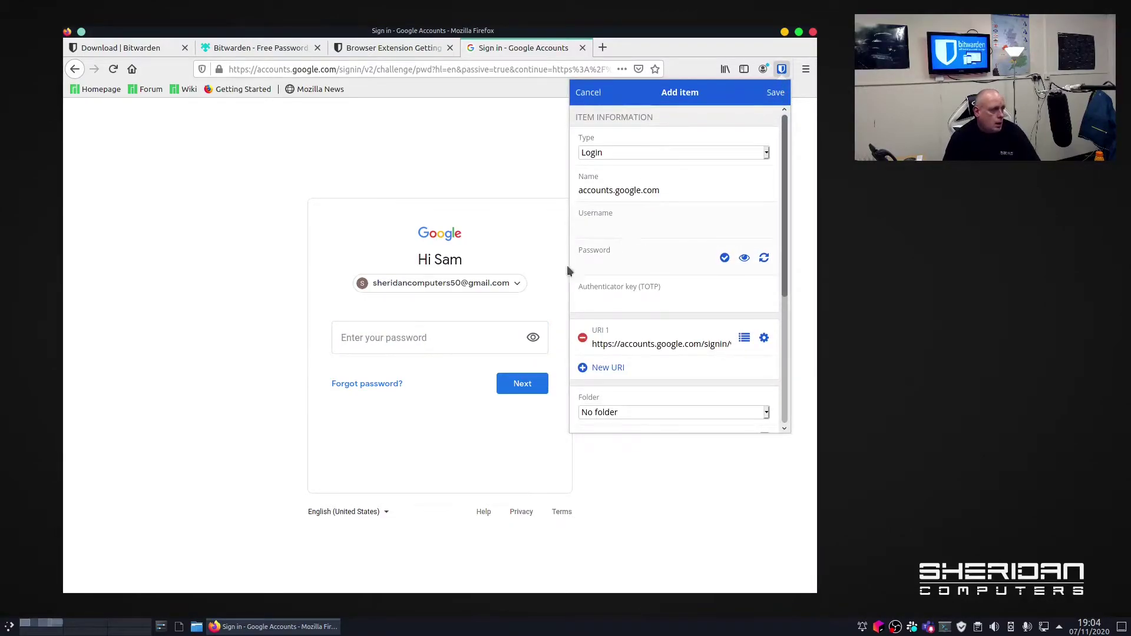
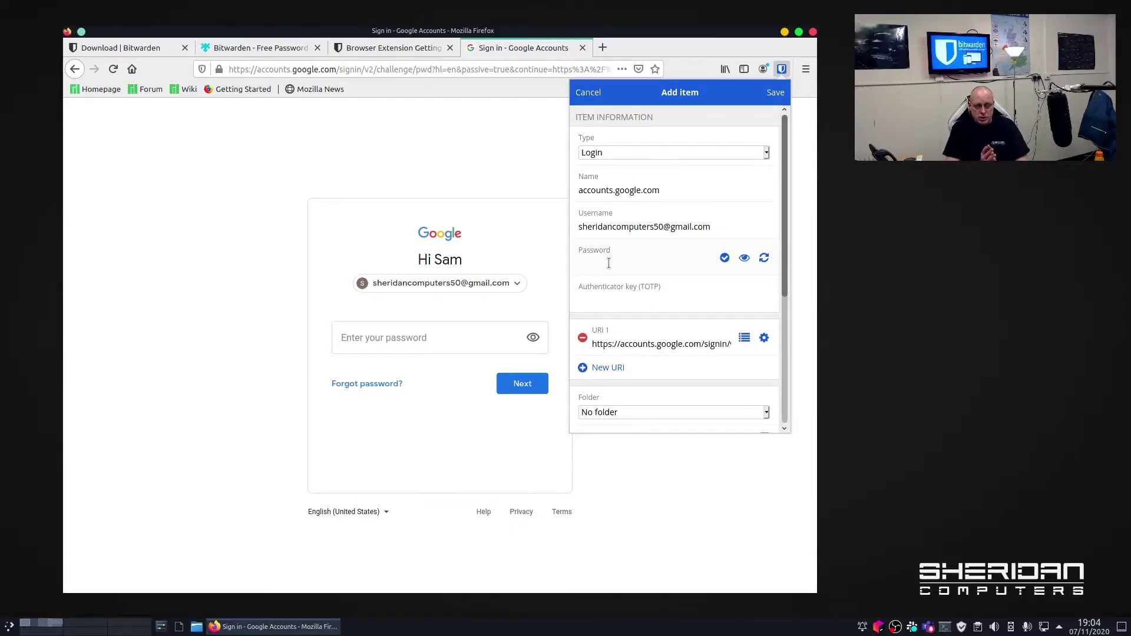
right_click(610, 264)
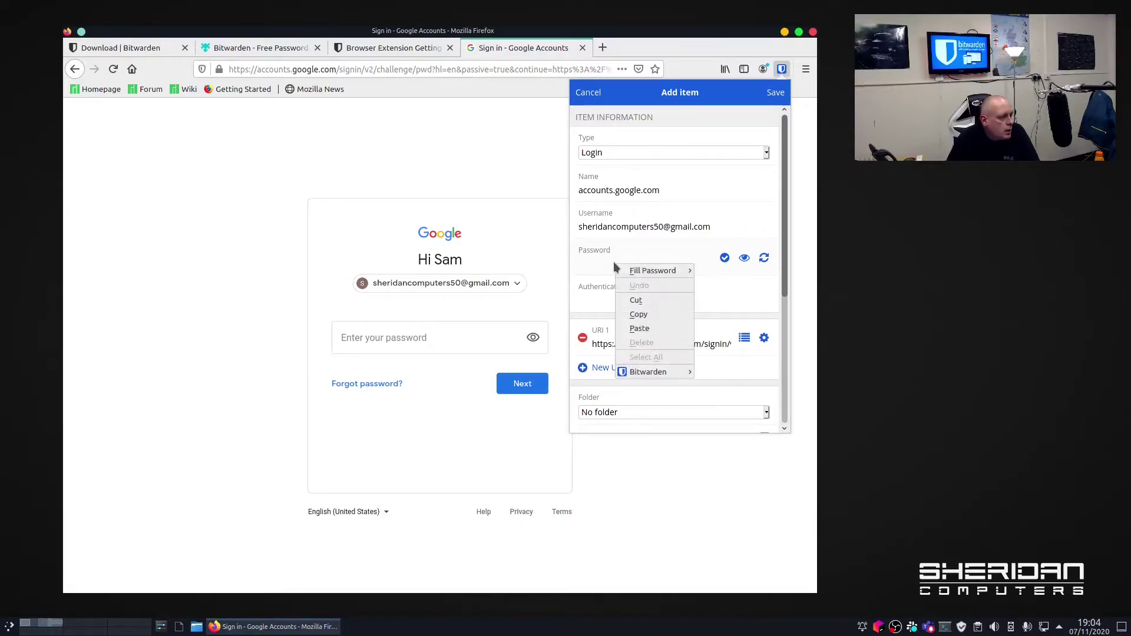
left_click(644, 327)
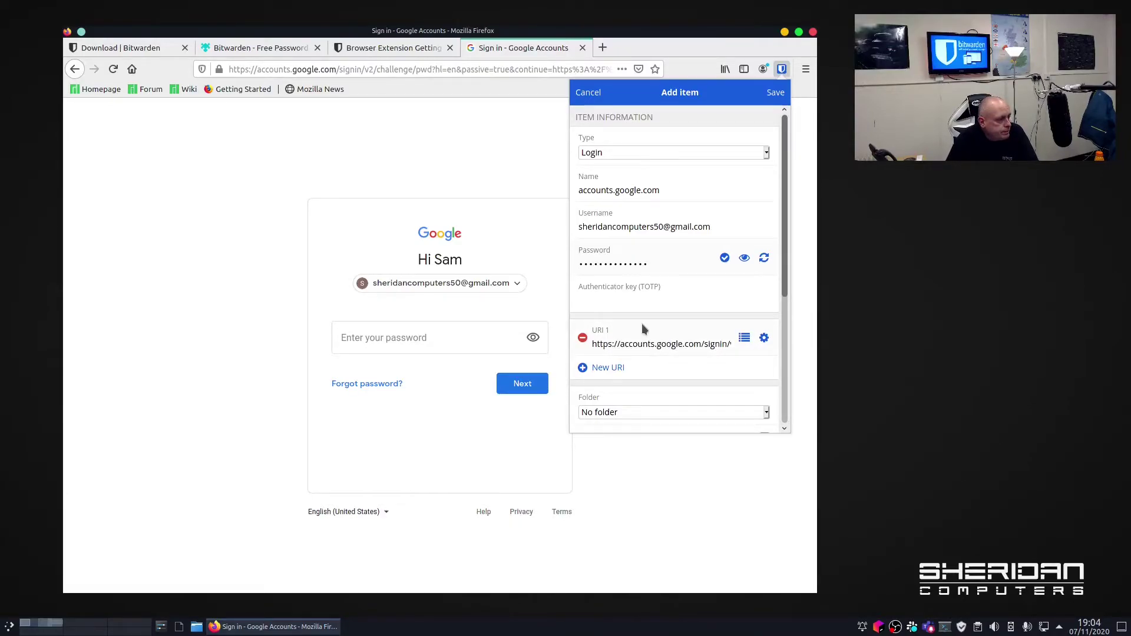
left_click(775, 94)
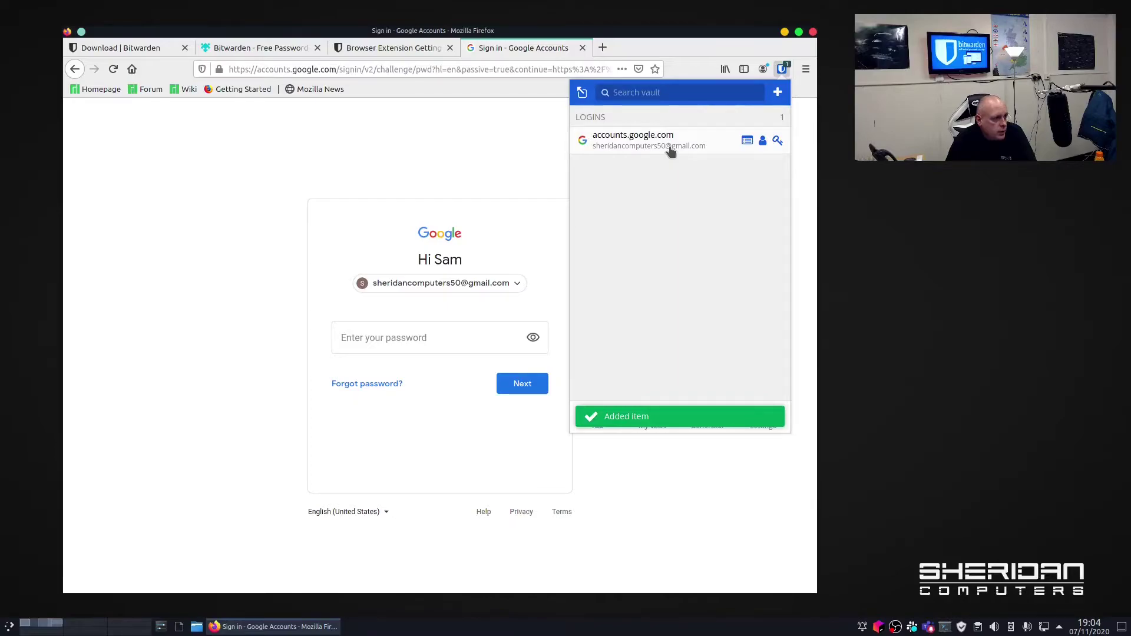
Autofill the password from the new login to sign in to Google, then view the saved login's details.
left_click(671, 149)
left_click(532, 387)
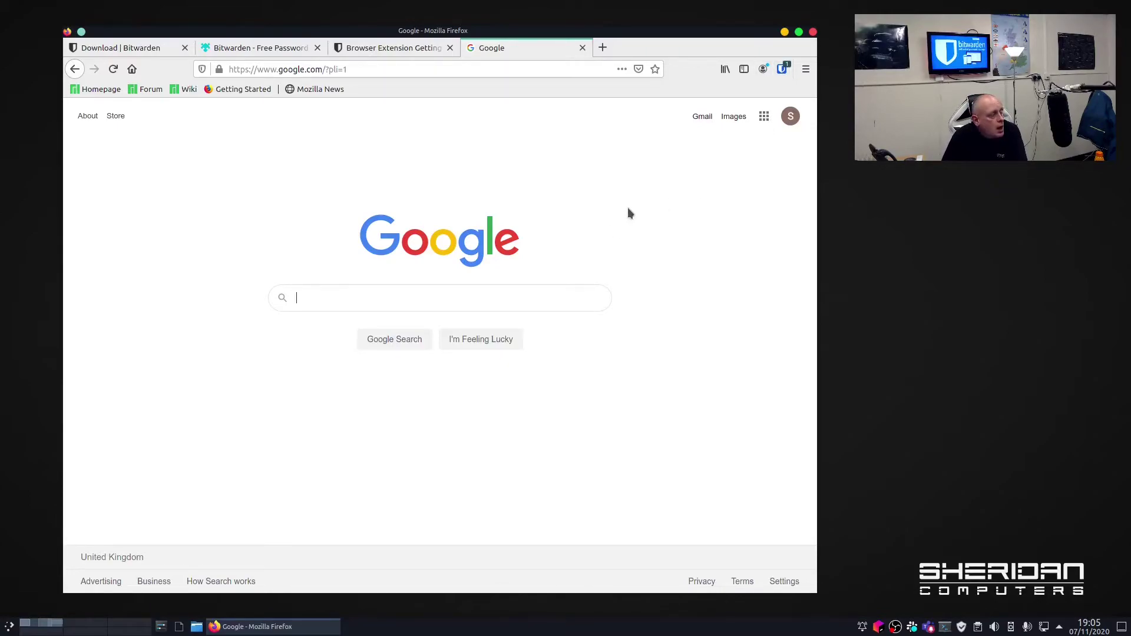
left_click(783, 70)
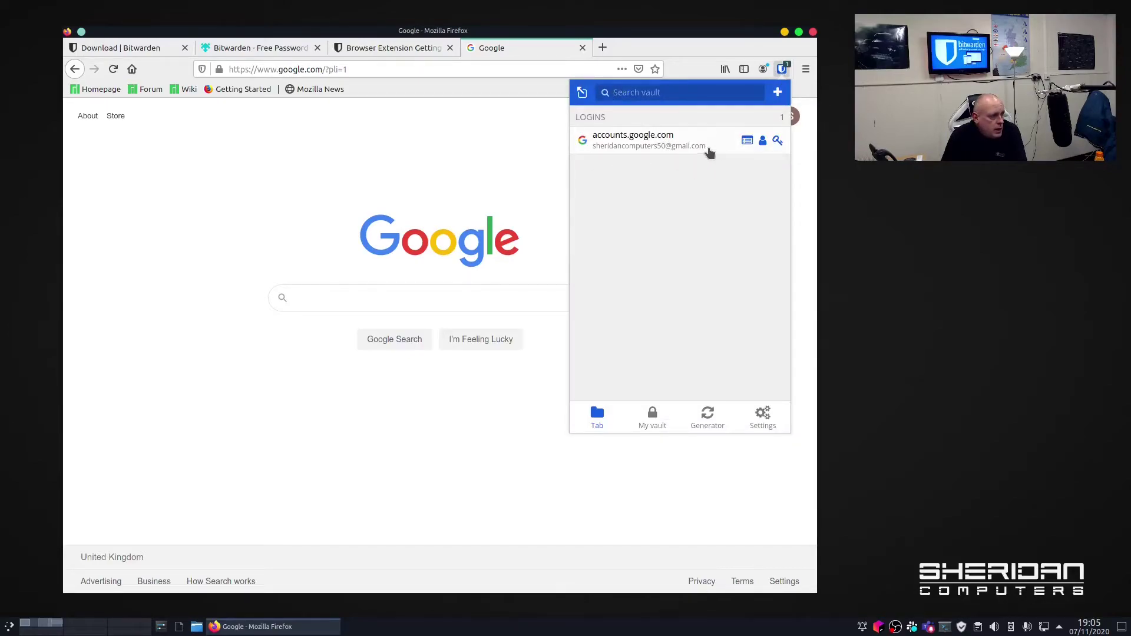
left_click(747, 141)
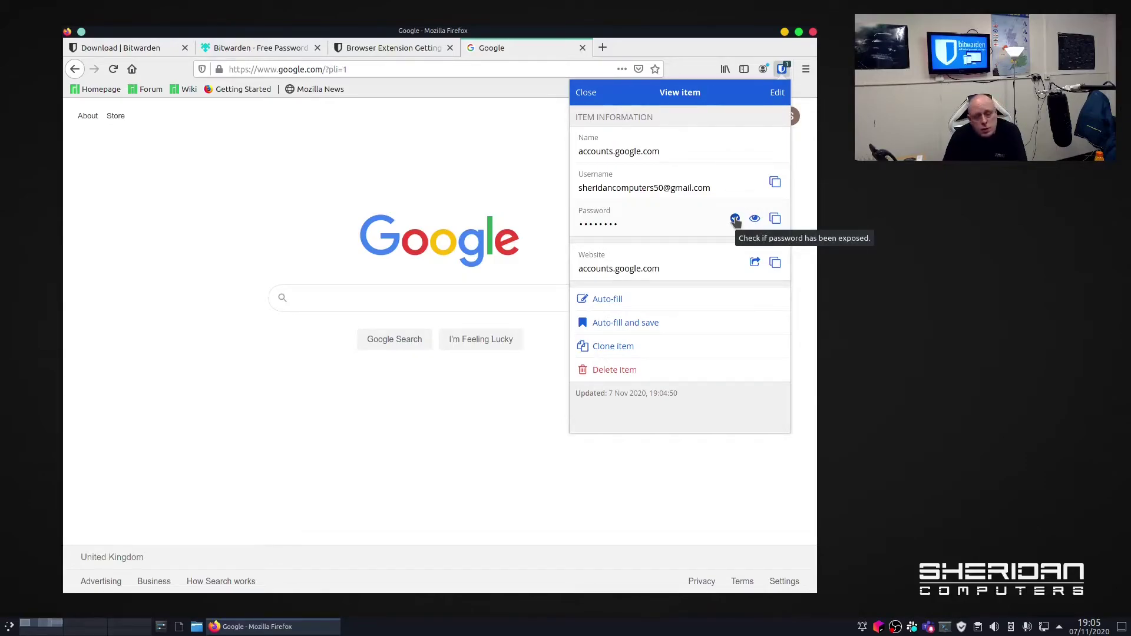
left_click(735, 219)
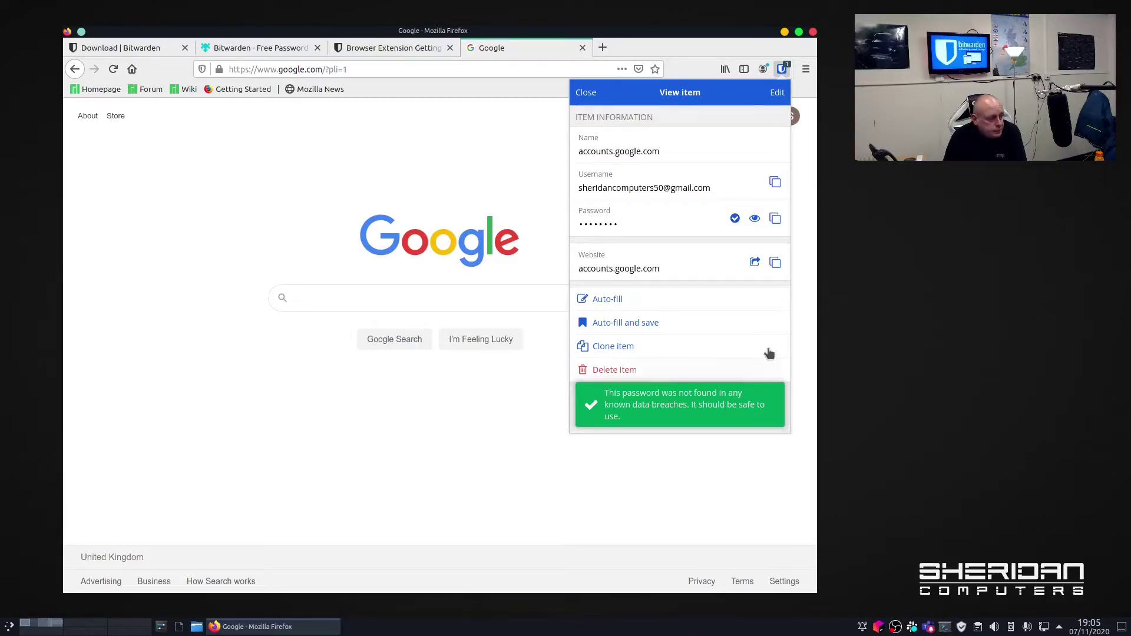
left_click(588, 100)
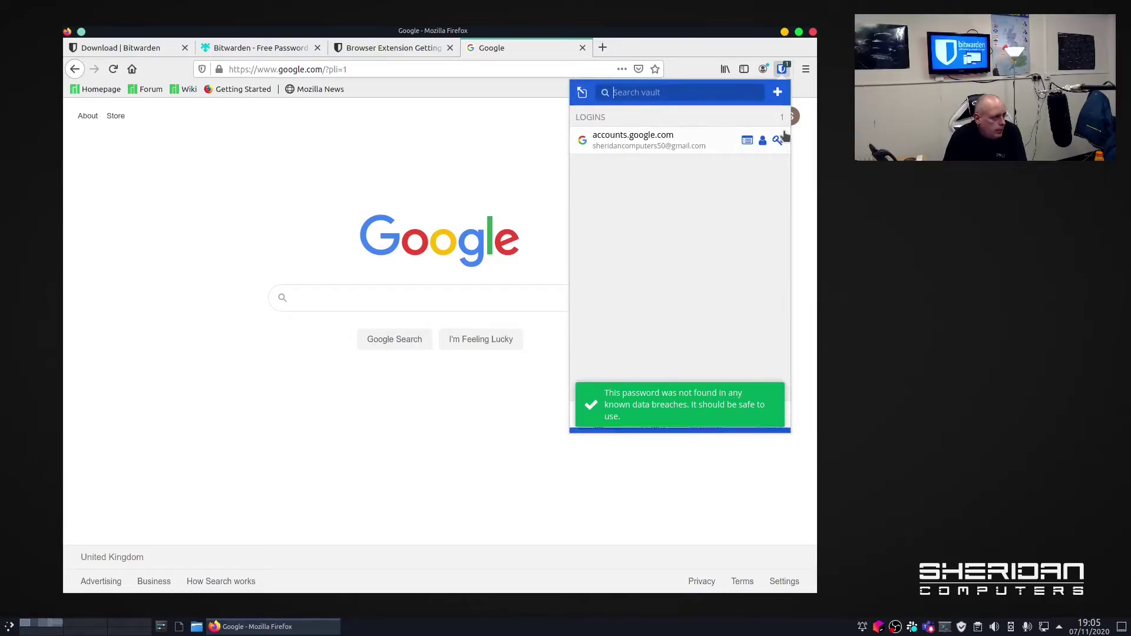
left_click(815, 196)
left_click(789, 125)
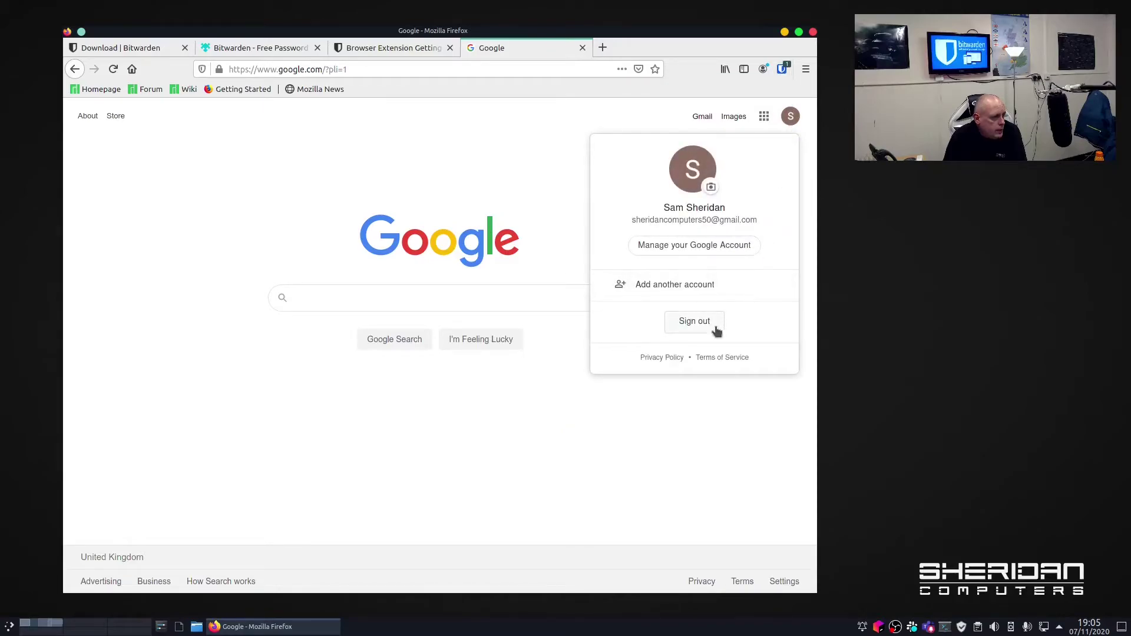
Sign out of Google and start signing back in with the same account.
left_click(693, 324)
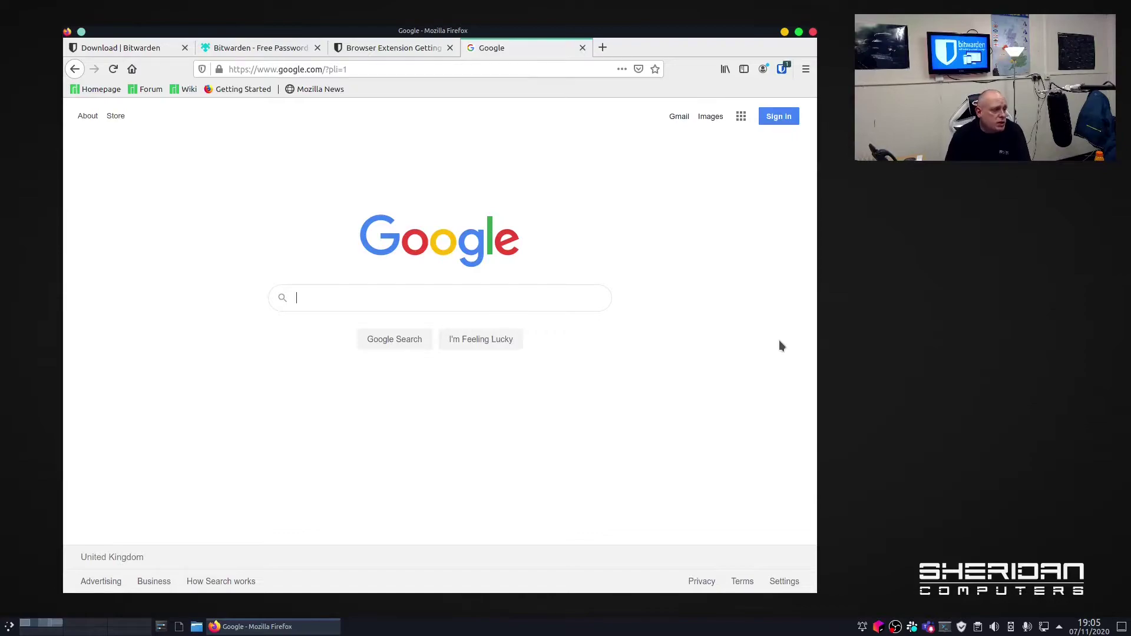
left_click(779, 117)
left_click(441, 299)
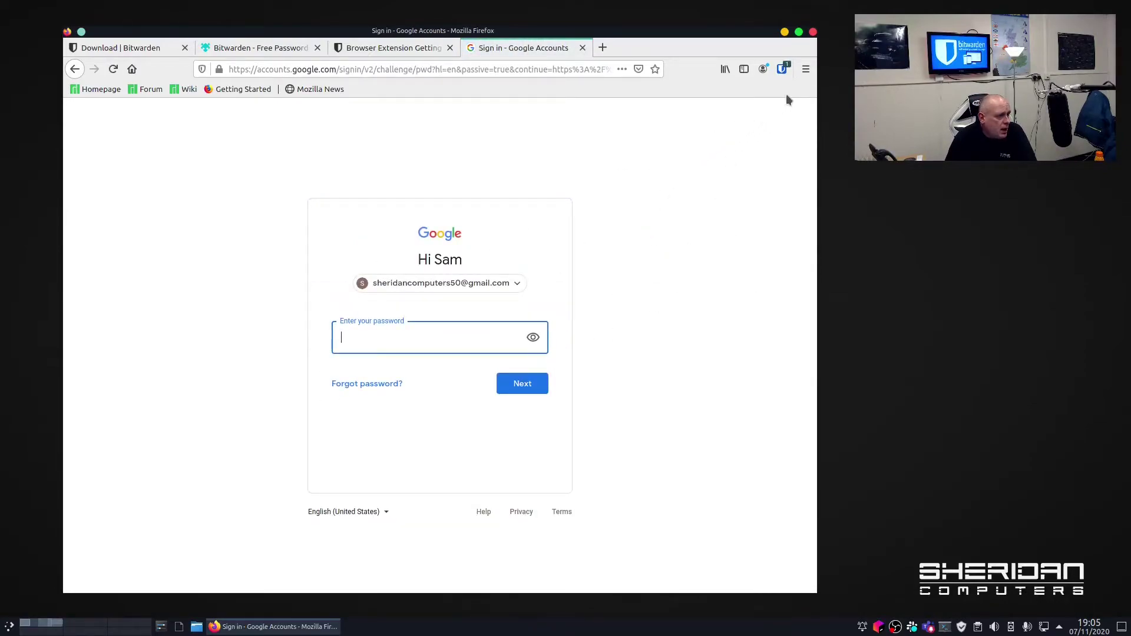
Fill the password from the saved accounts.google.com login, finish signing in, and show the Bitwarden vault list.
left_click(782, 70)
left_click(671, 143)
left_click(546, 384)
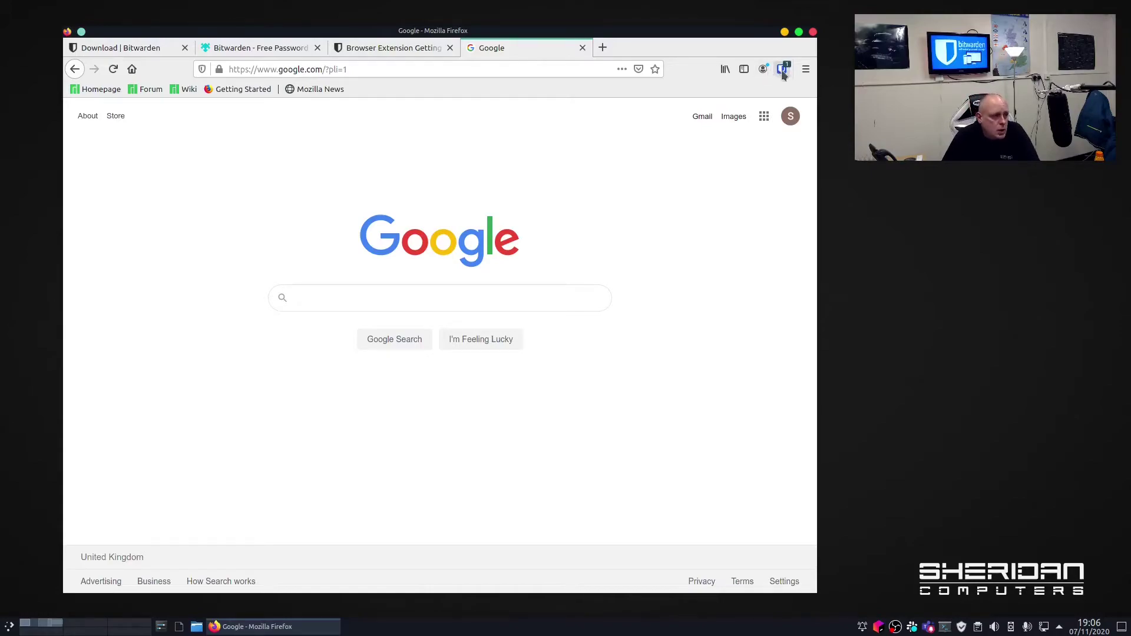
left_click(786, 69)
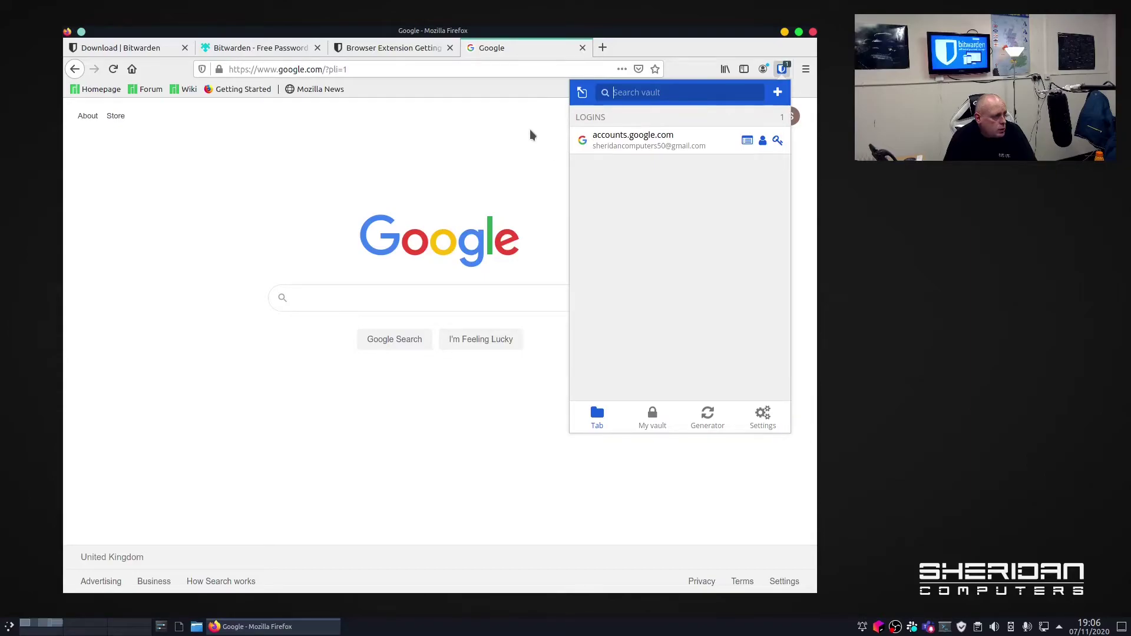
Load sheridancomputers.co.uk in a new tab, correcting the mistyped 'shierdan.co.uk', and check Bitwarden's logins for it.
left_click(602, 48)
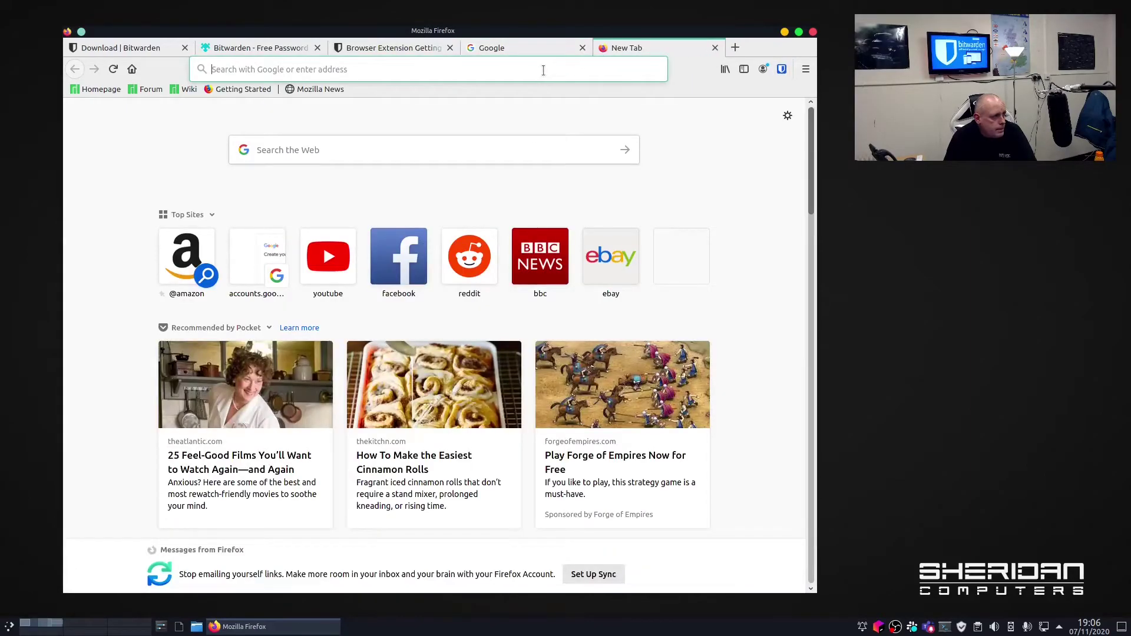
type("shierdan")
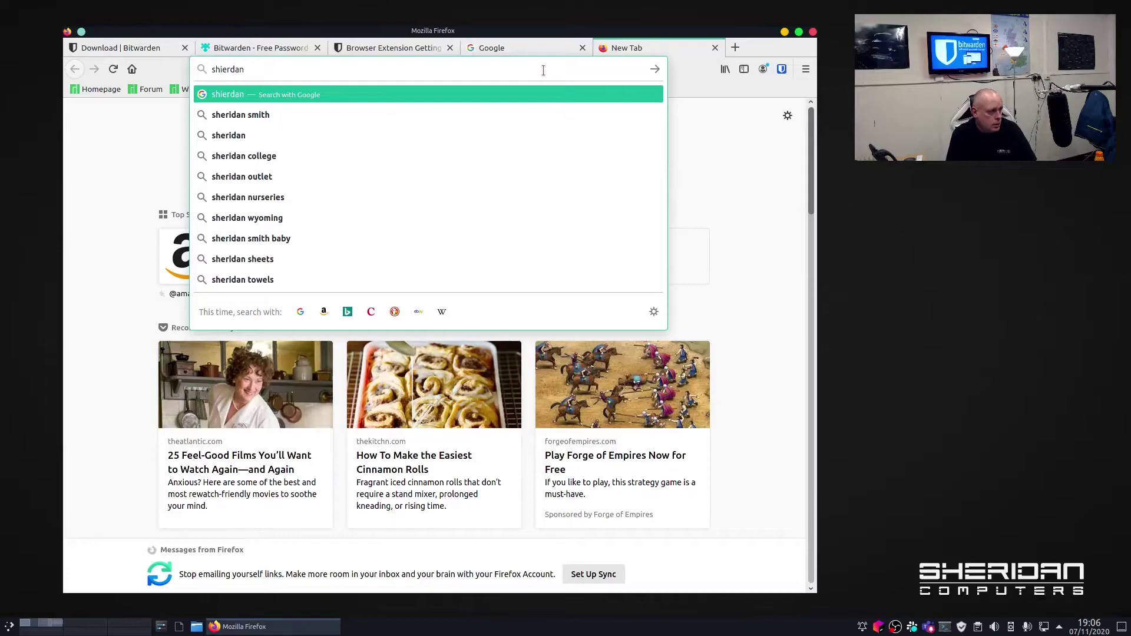
type(".co.uk")
key("Return")
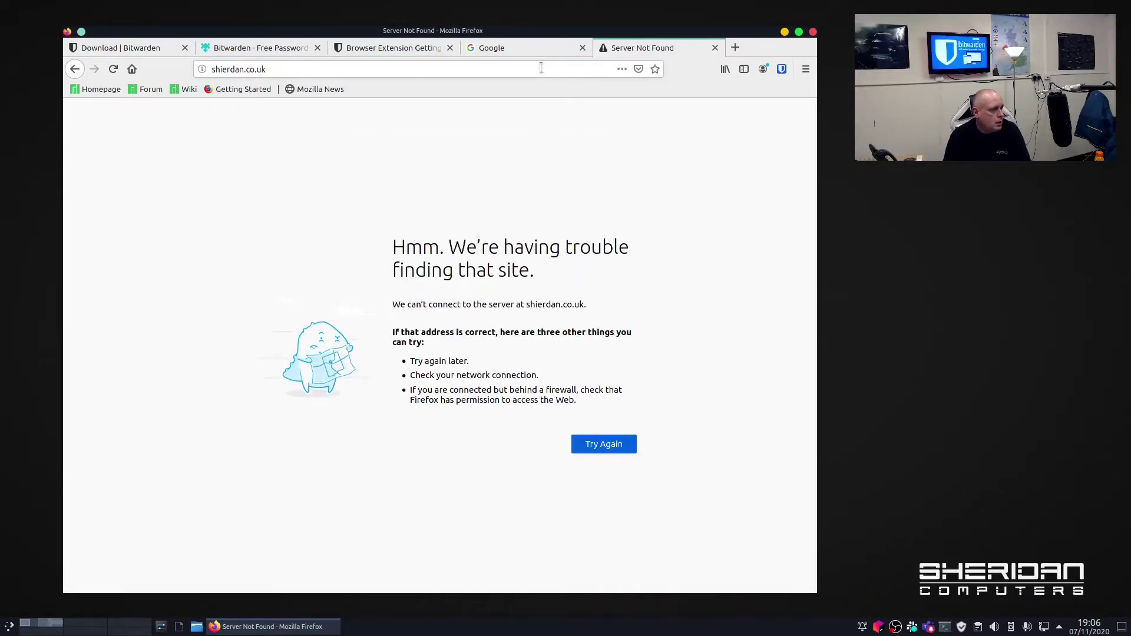
left_click(244, 69)
type("s")
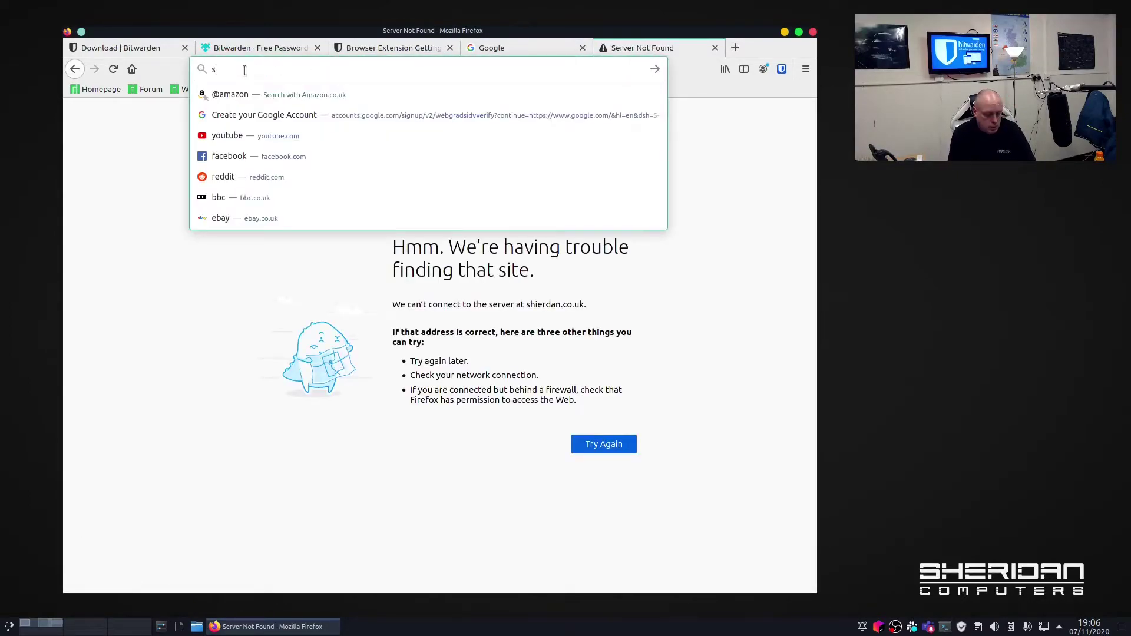
type("heridanc")
key("Return")
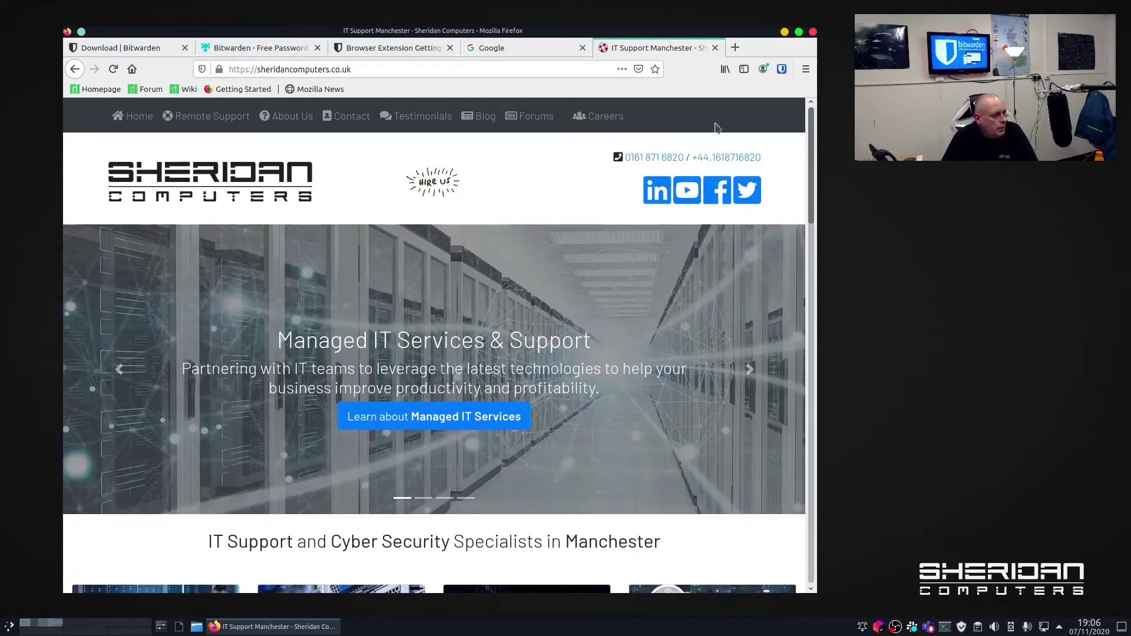
left_click(783, 70)
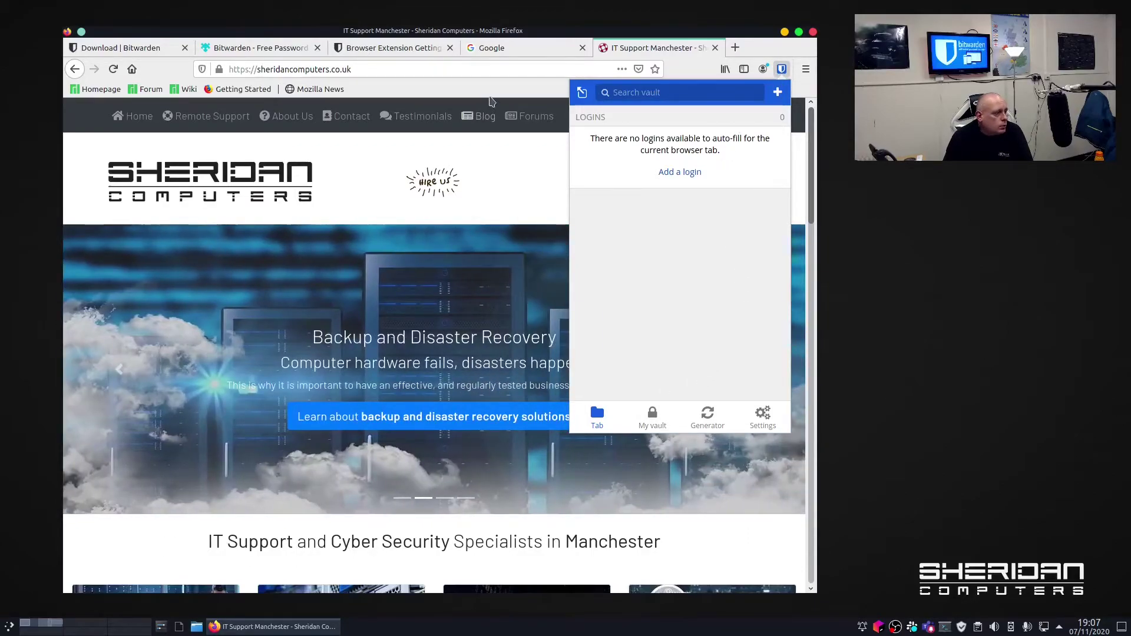
Search the Bitwarden vault for 'google' and launch the accounts.google.com login's site in a new tab.
left_click(465, 70)
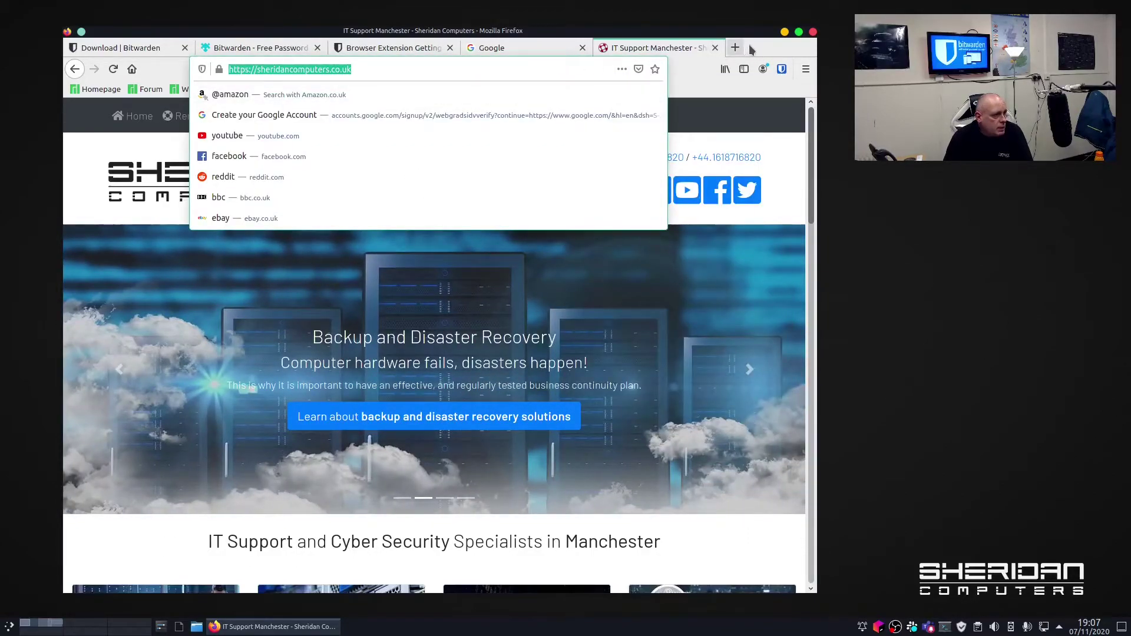
left_click(748, 50)
left_click(782, 70)
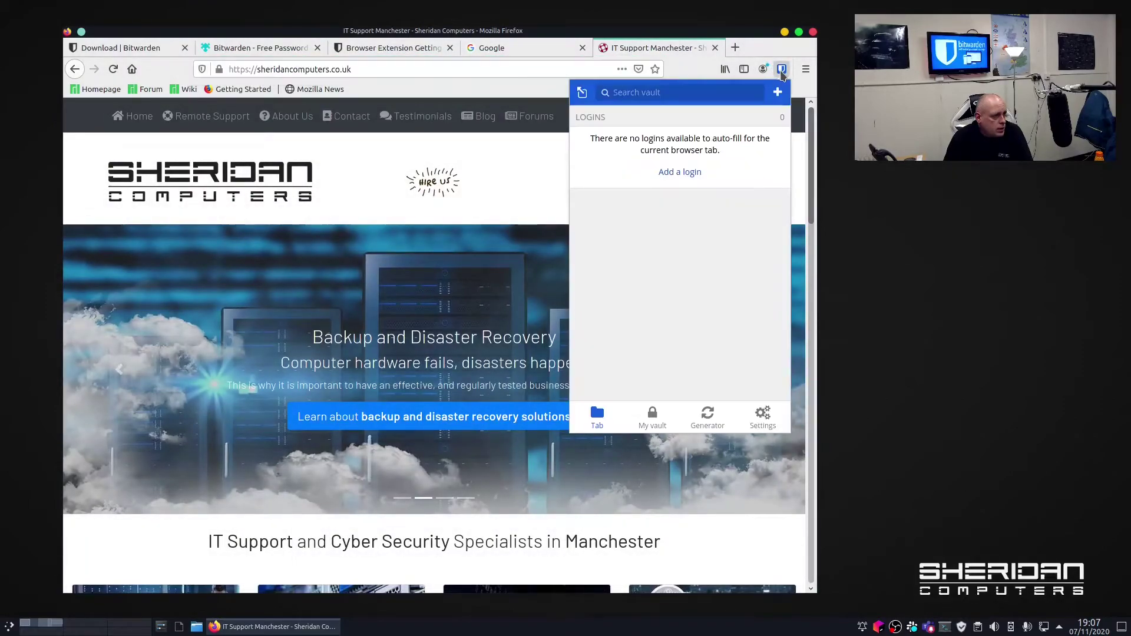
type("g")
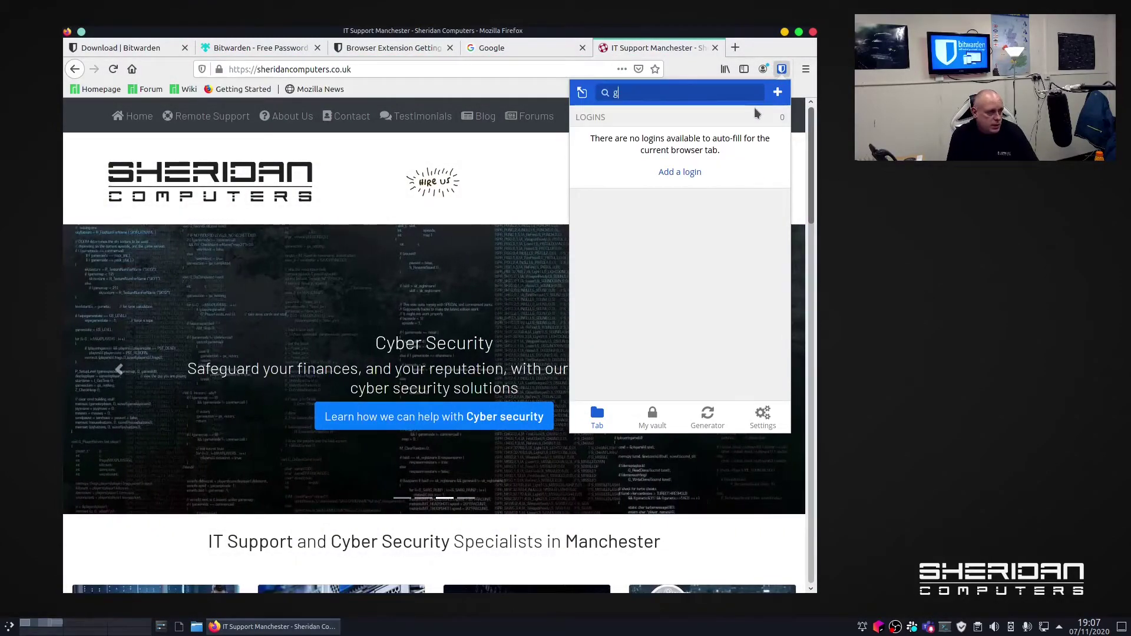
type("oogle")
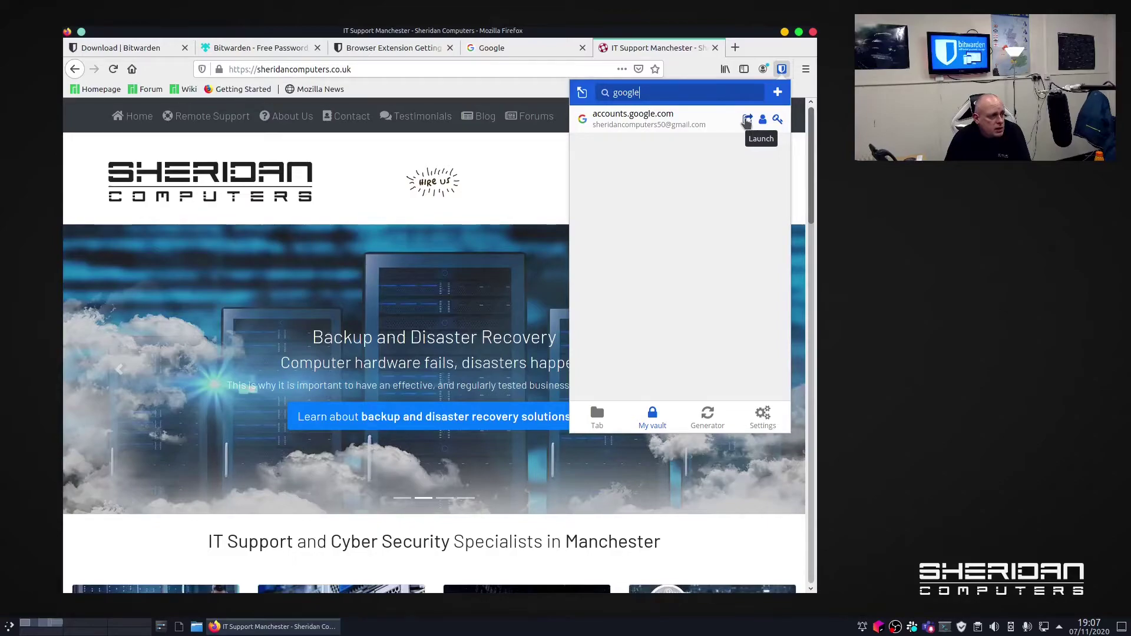
left_click(747, 119)
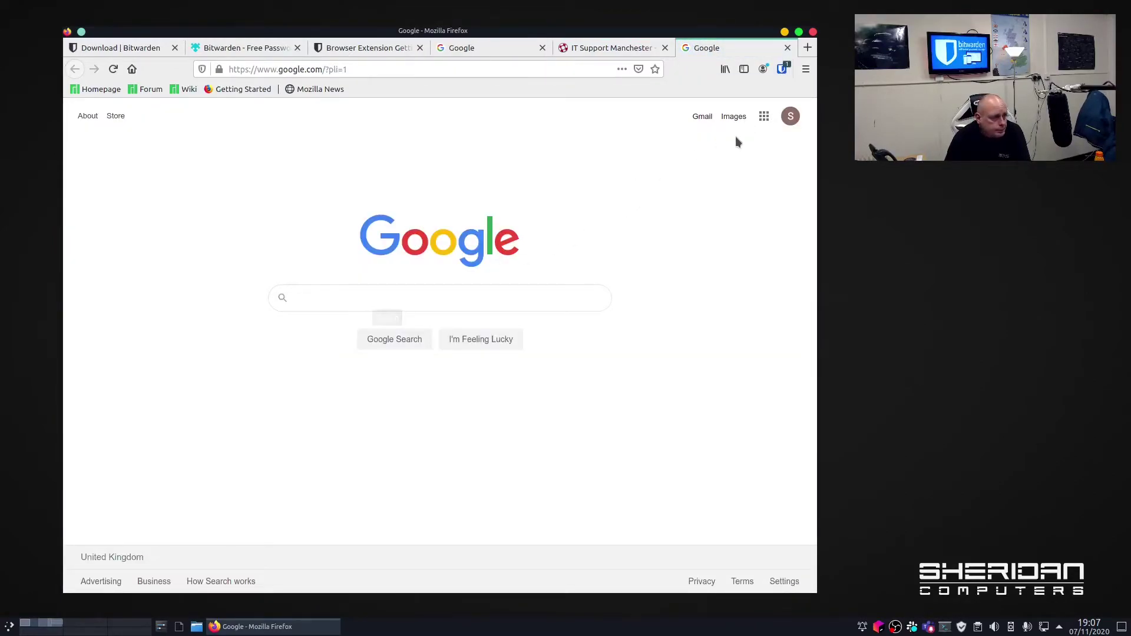
Sign out from the Google avatar menu, then load manjaro.org with the Home button.
left_click(791, 117)
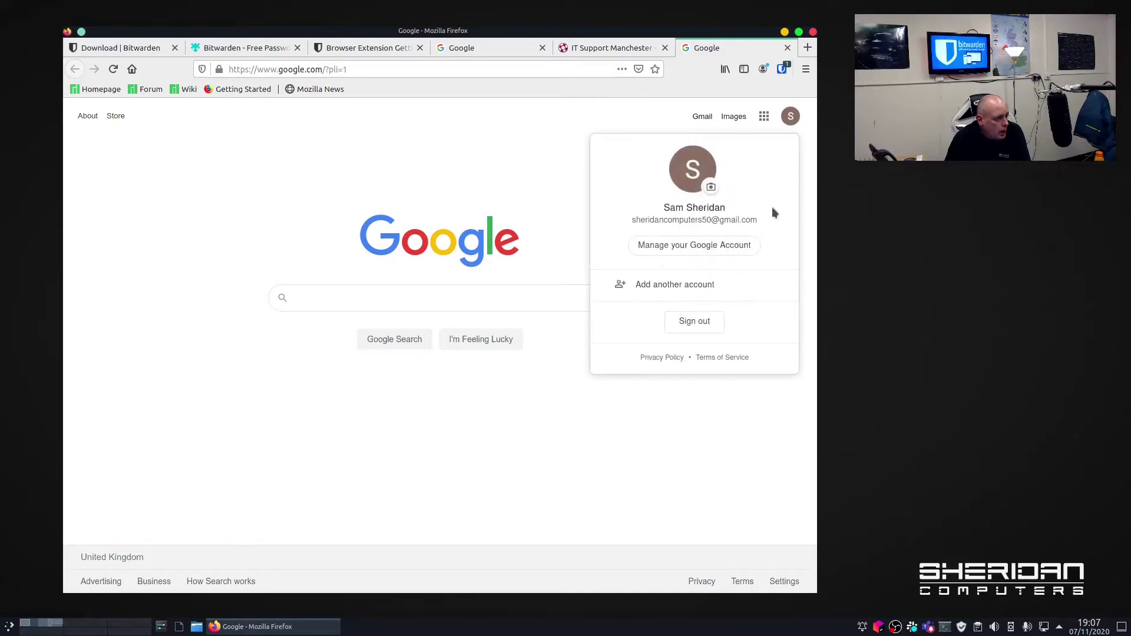
left_click(709, 324)
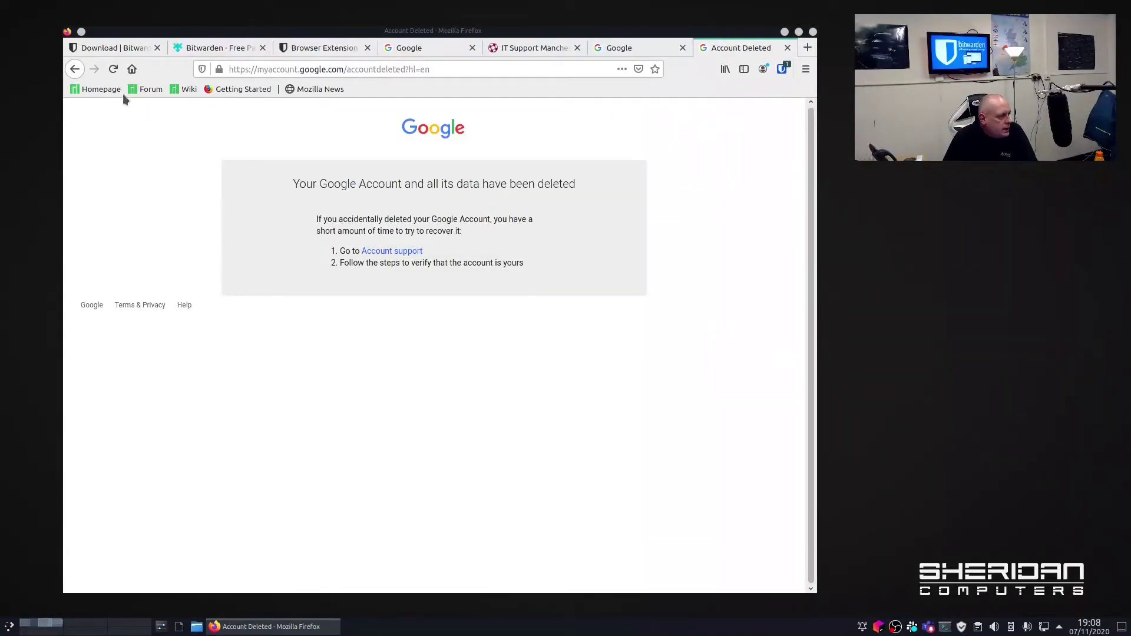
left_click(132, 69)
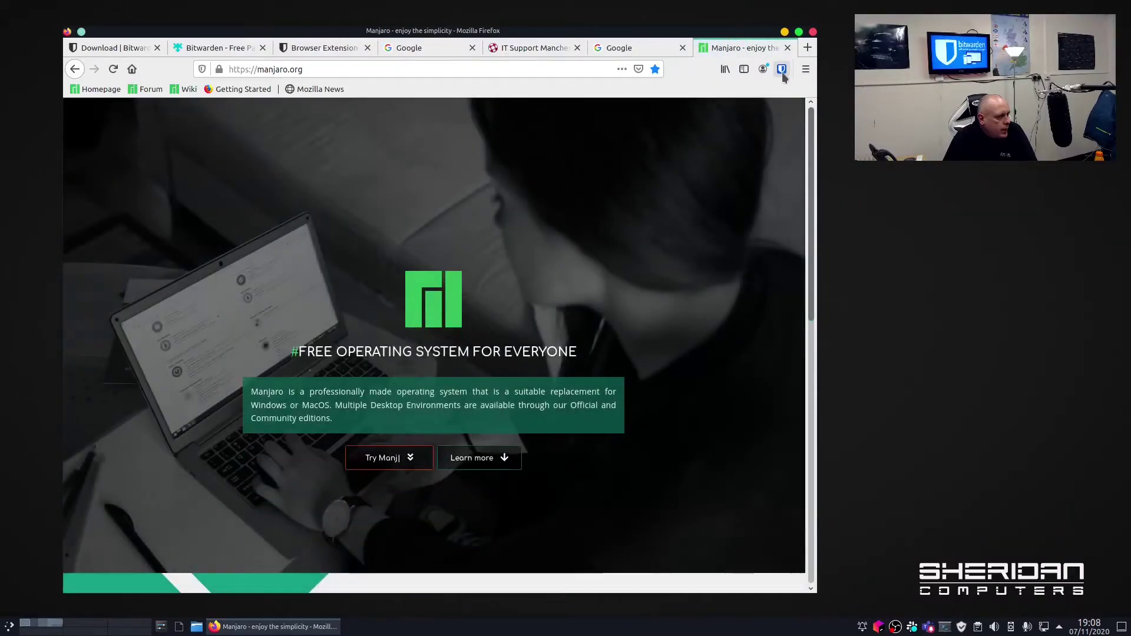
Search the vault for 'go', edit the accounts.google.com login, replace its password with a new one, and save.
left_click(782, 69)
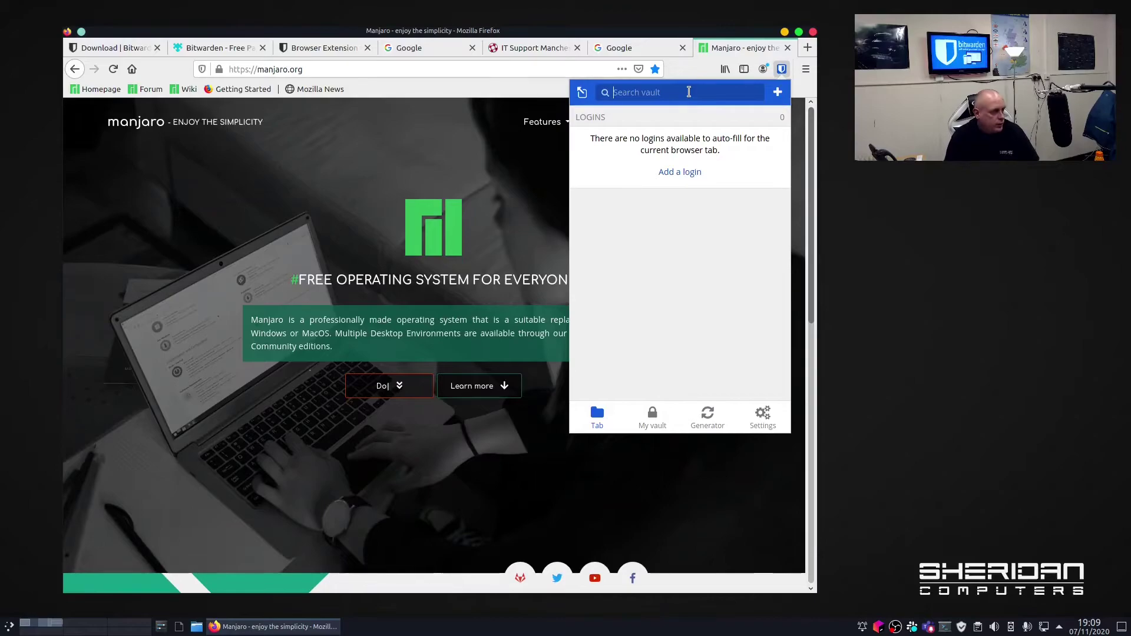
type("google")
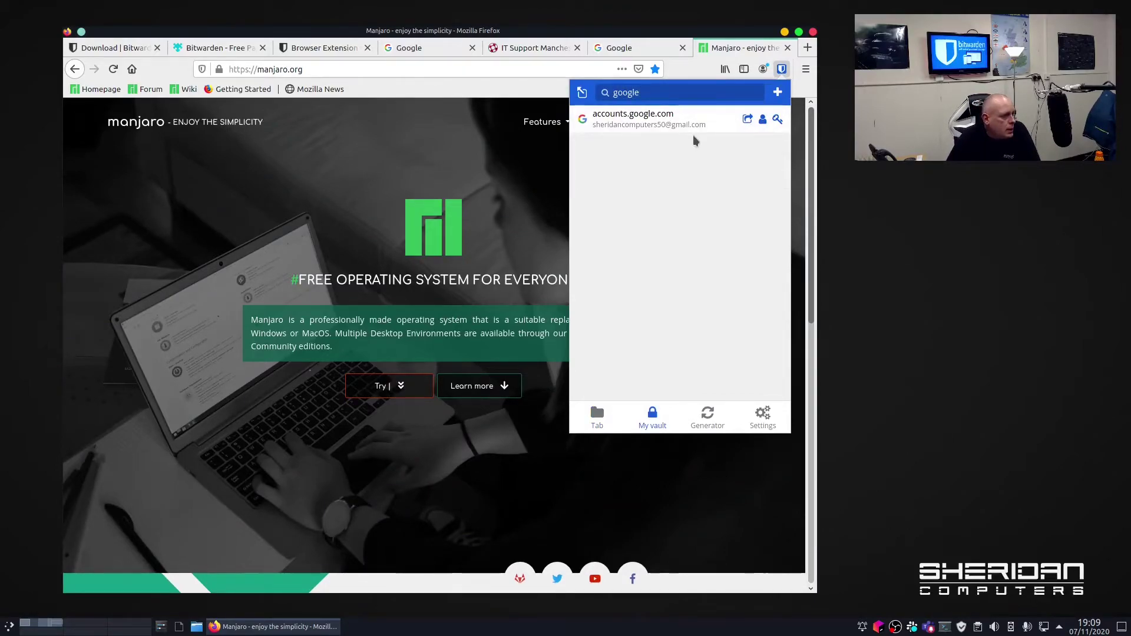
left_click(719, 121)
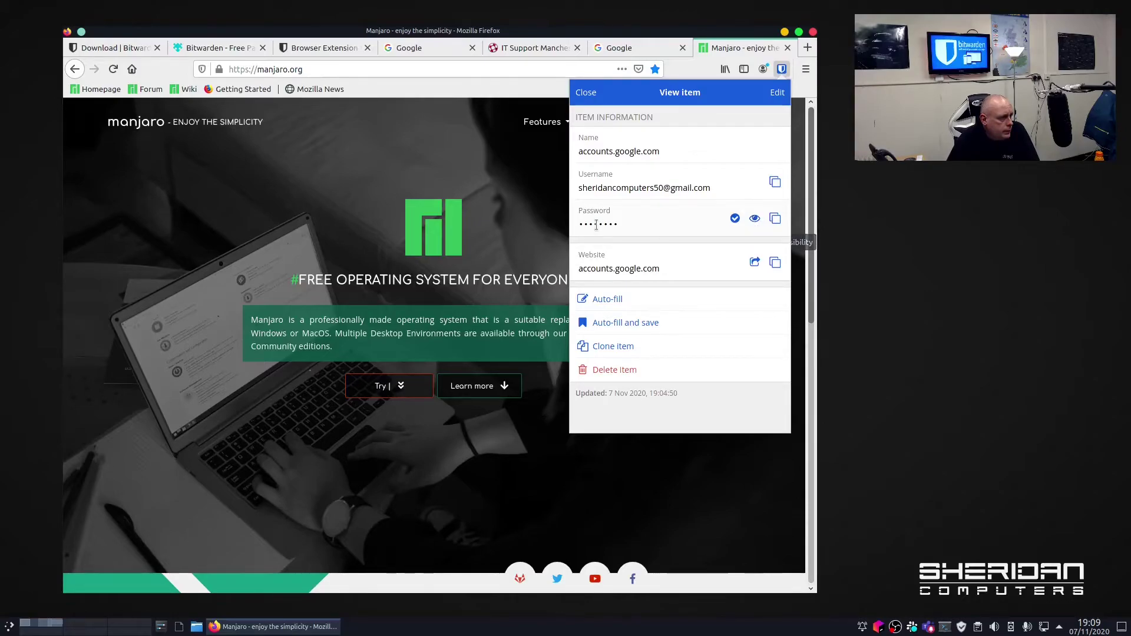
left_click(776, 92)
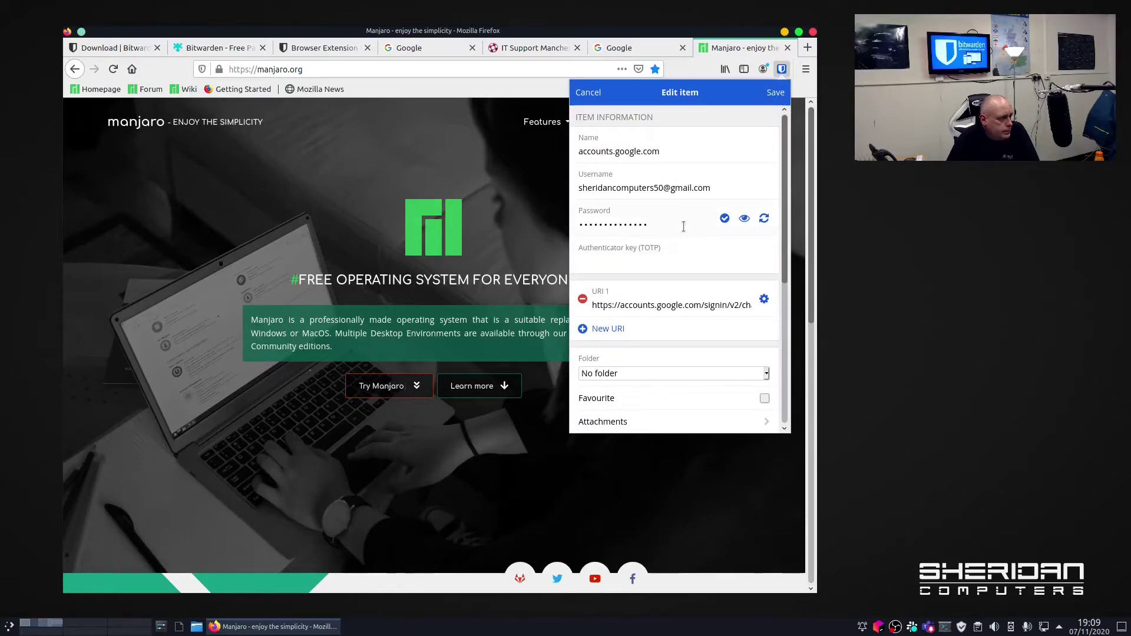
left_click_drag(663, 225, 570, 224)
type("test")
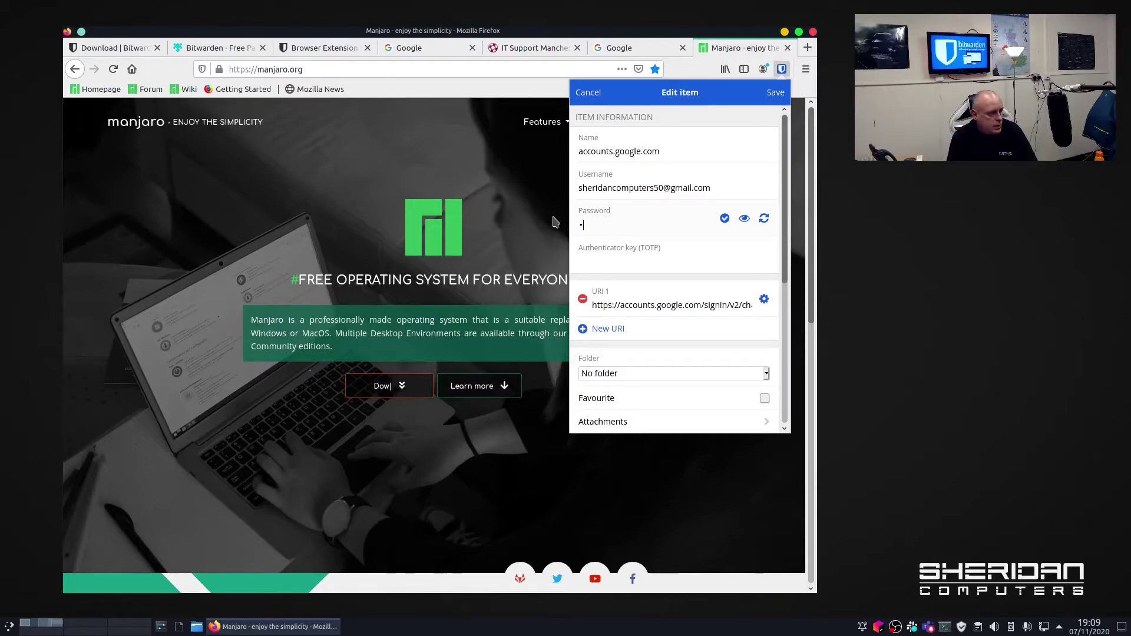
type("12")
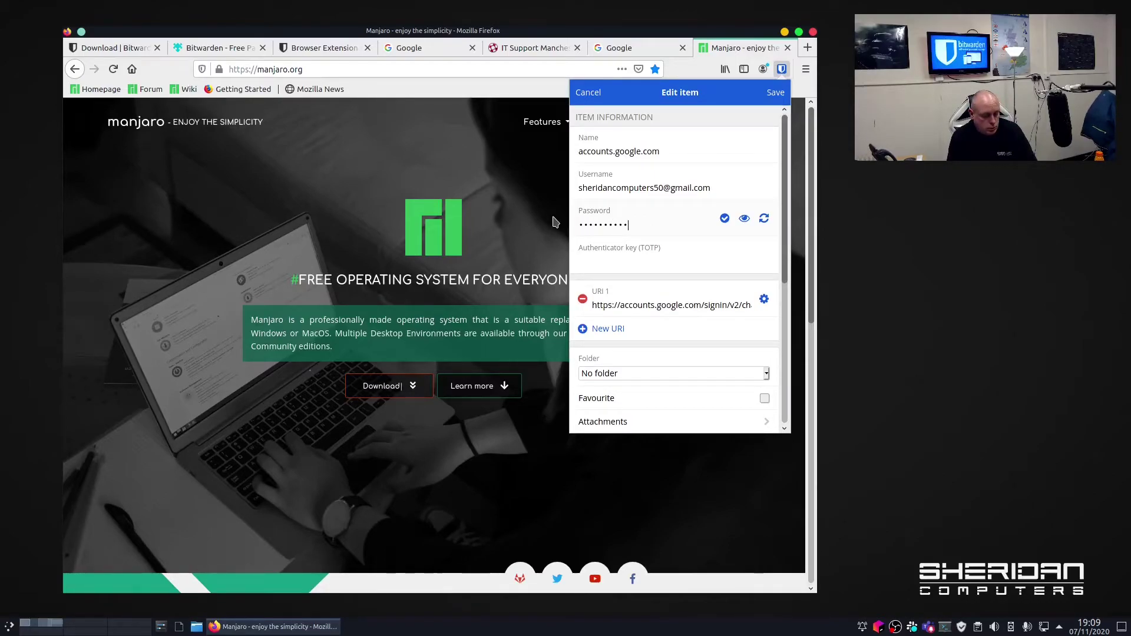
key("ctrl+a")
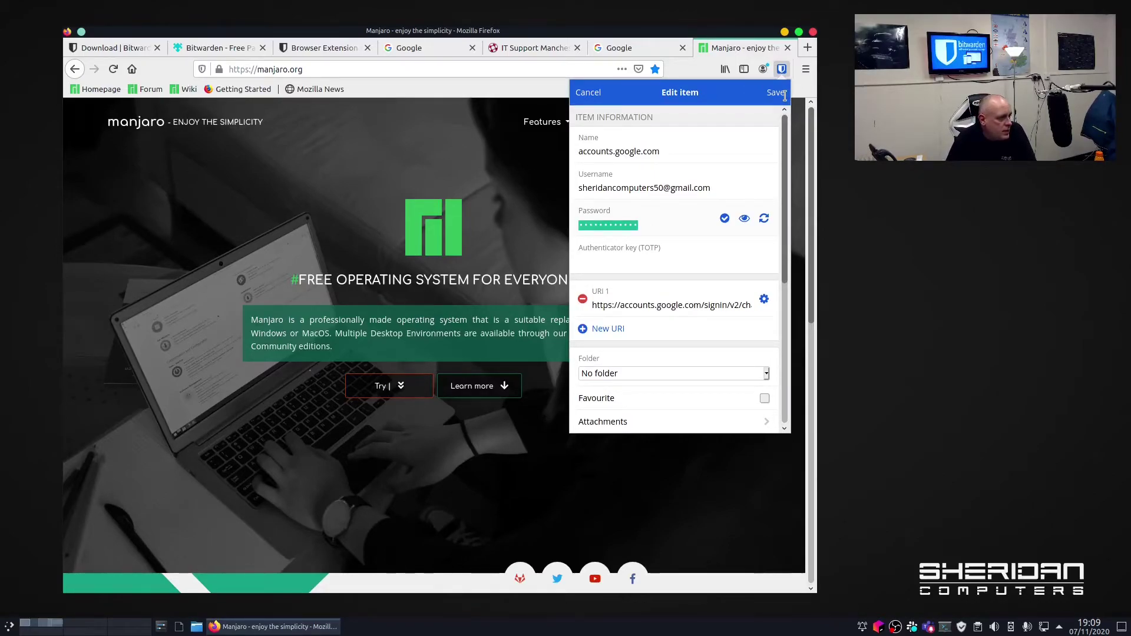
left_click(784, 96)
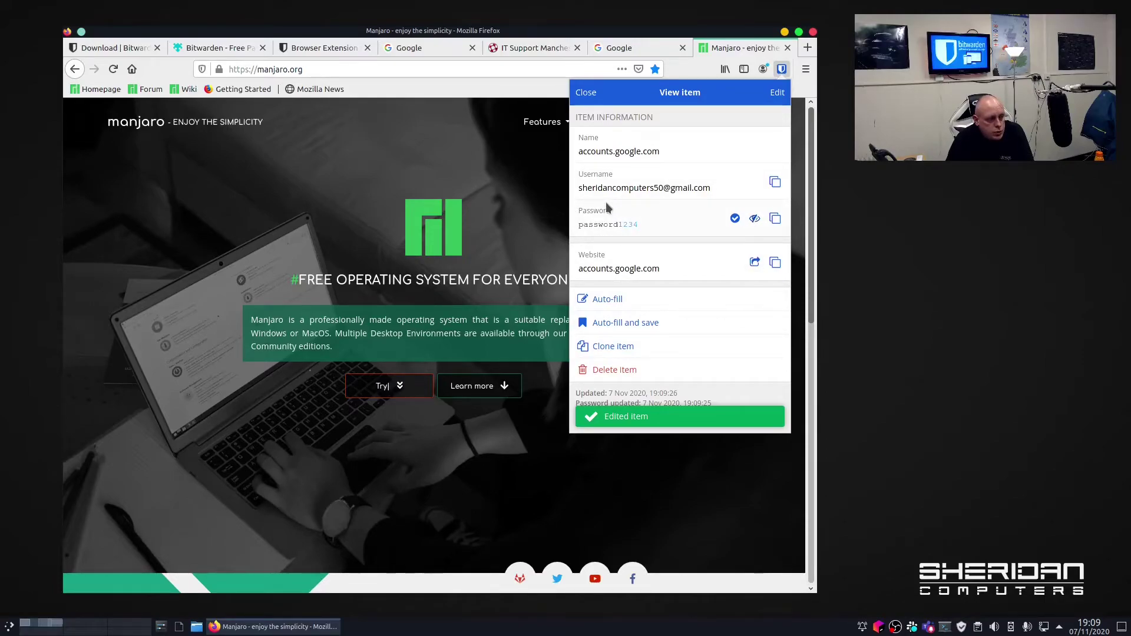
Run the exposure check on the updated Google password and return to the vault's search results.
left_click(734, 219)
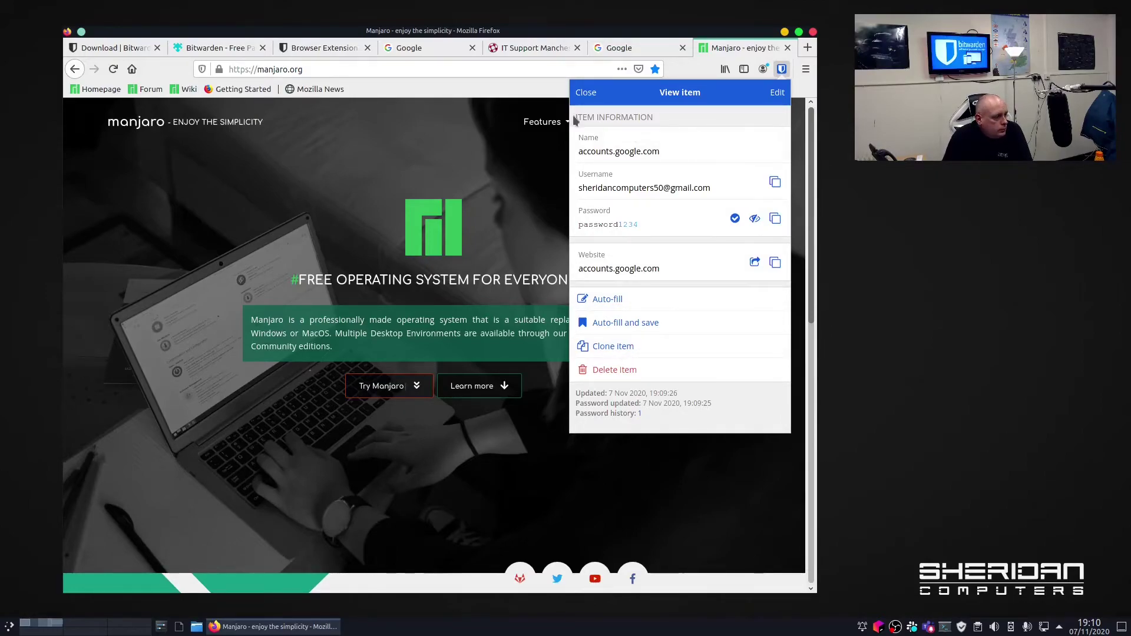
left_click(585, 96)
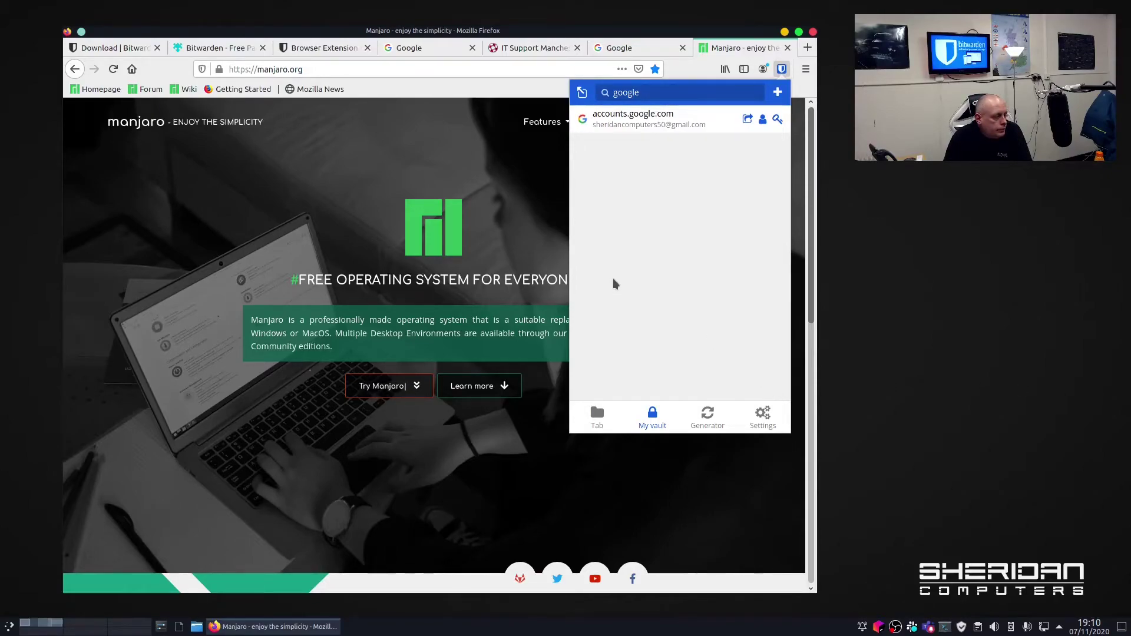
Lock the Bitwarden vault from Settings, then unlock it with the pasted master password.
left_click(764, 417)
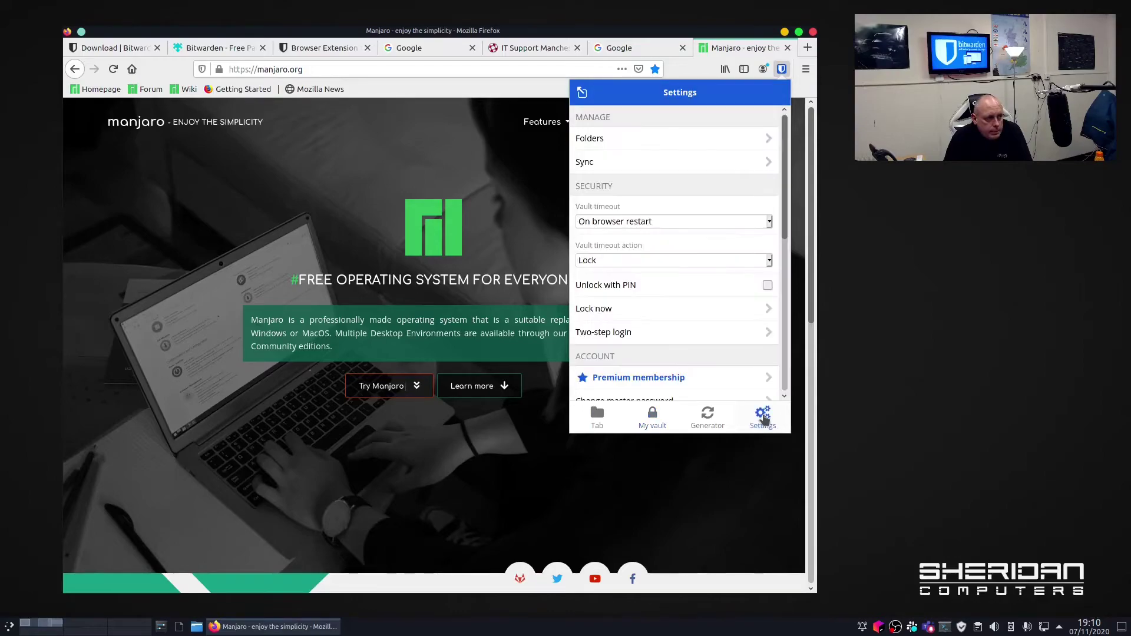
scroll(694, 248, "down", 3)
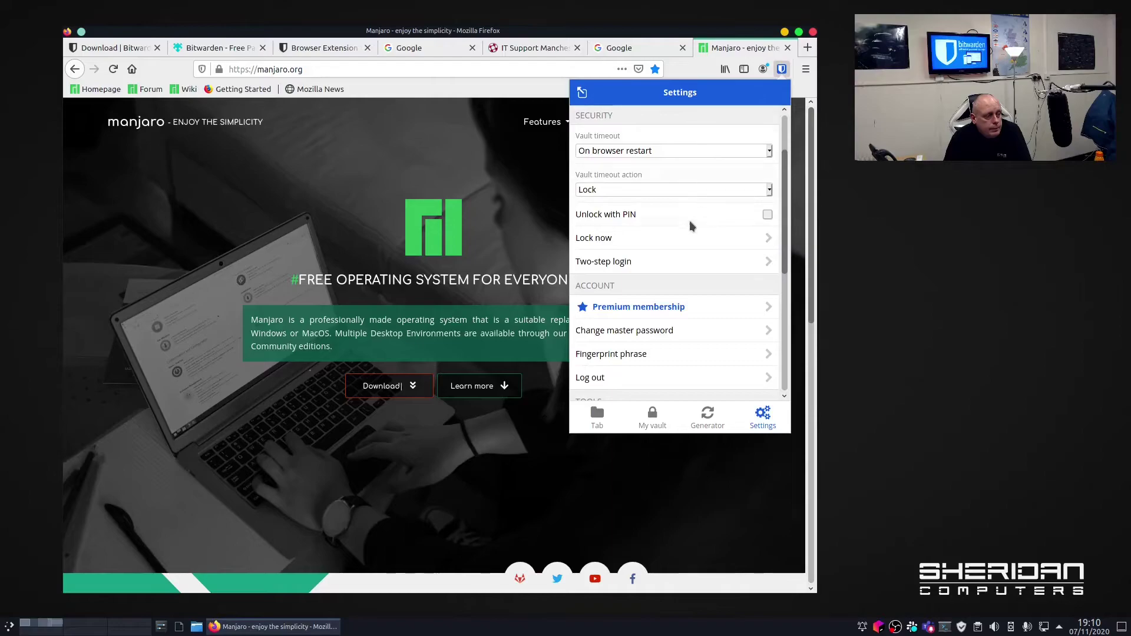
left_click(772, 241)
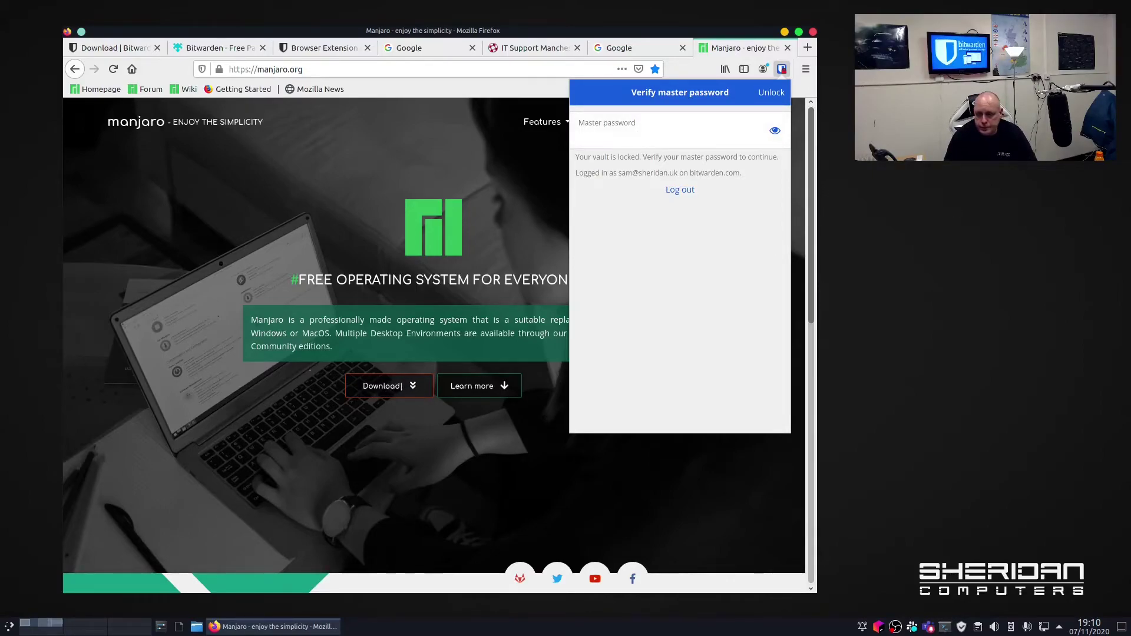
key("ctrl+v")
left_click(771, 93)
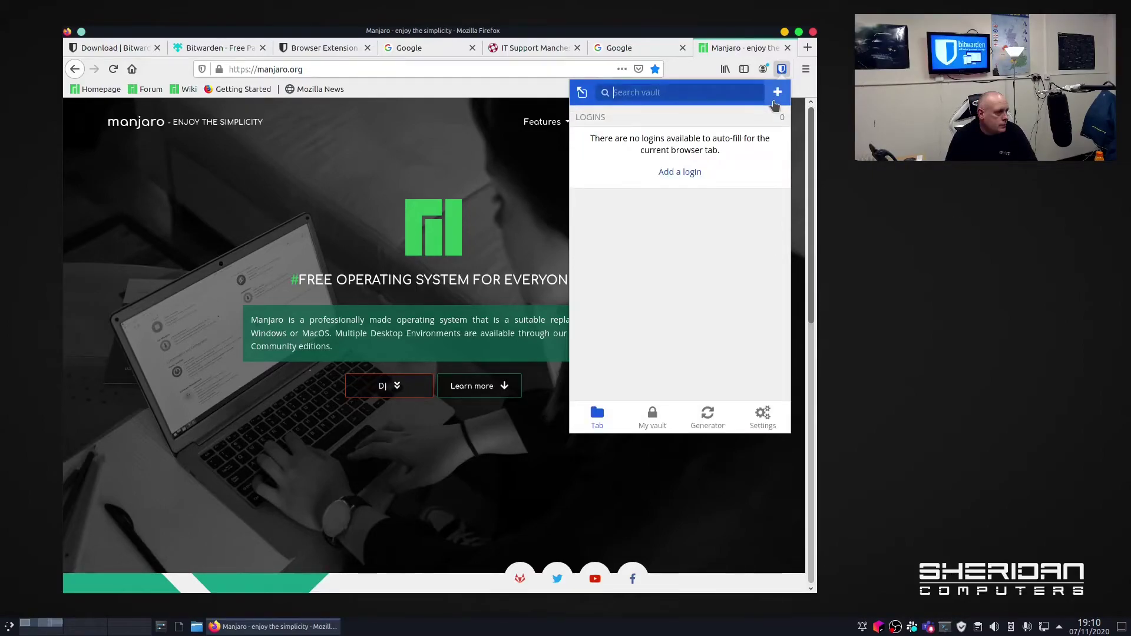
Set the extension's Theme option to Dark and return to the Settings page.
left_click(763, 415)
scroll(711, 295, "down", 3)
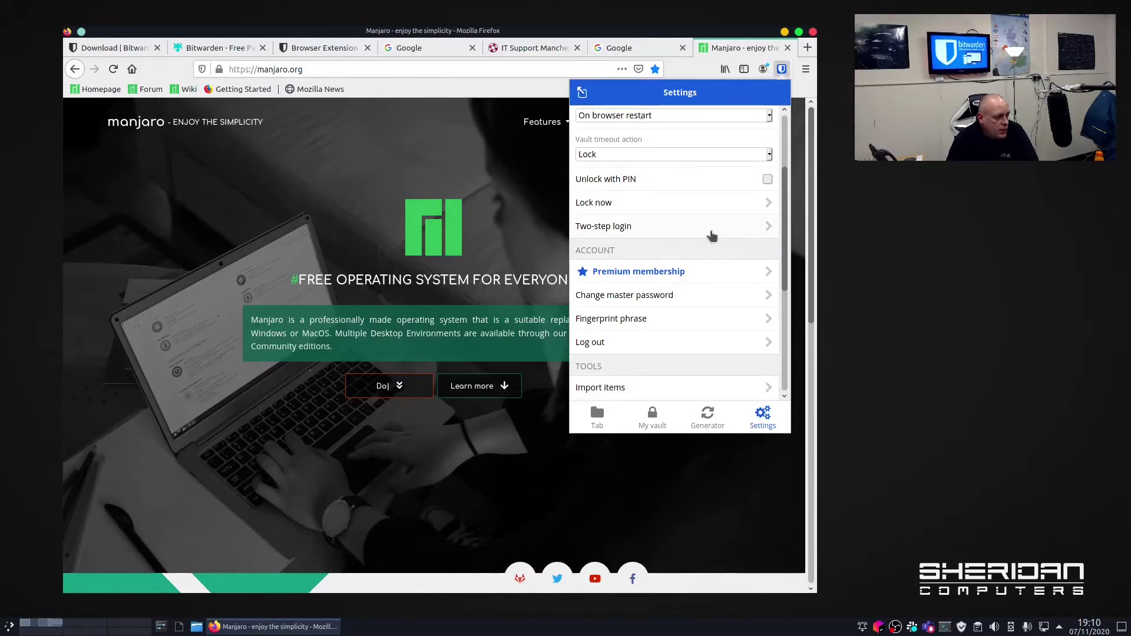
scroll(711, 233, "down", 4)
scroll(712, 236, "down", 1)
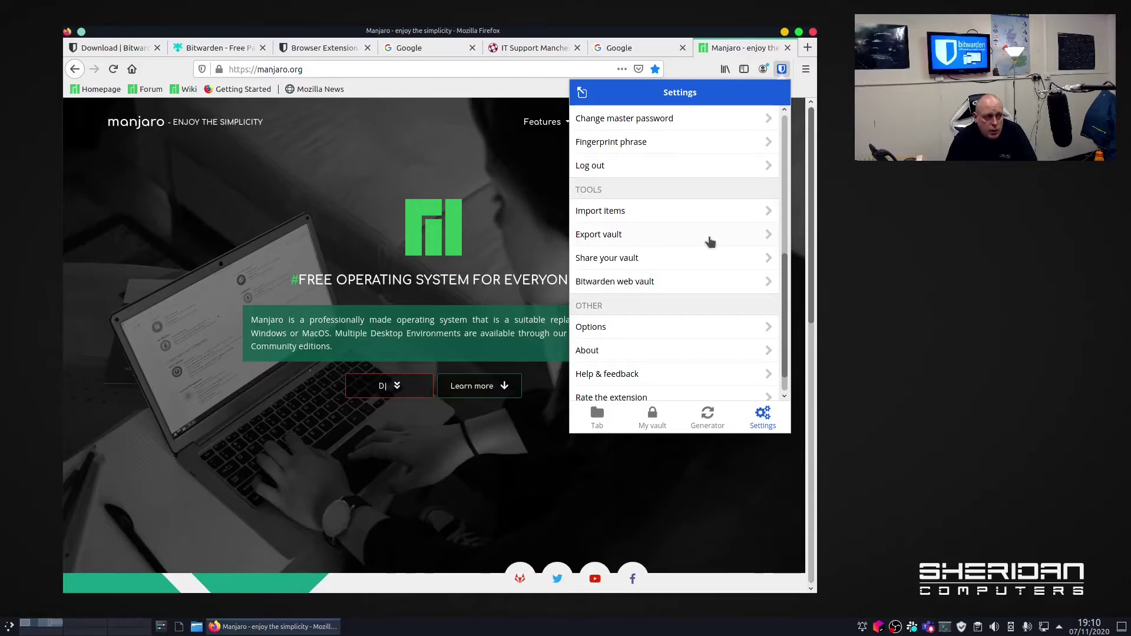
scroll(707, 241, "down", 1)
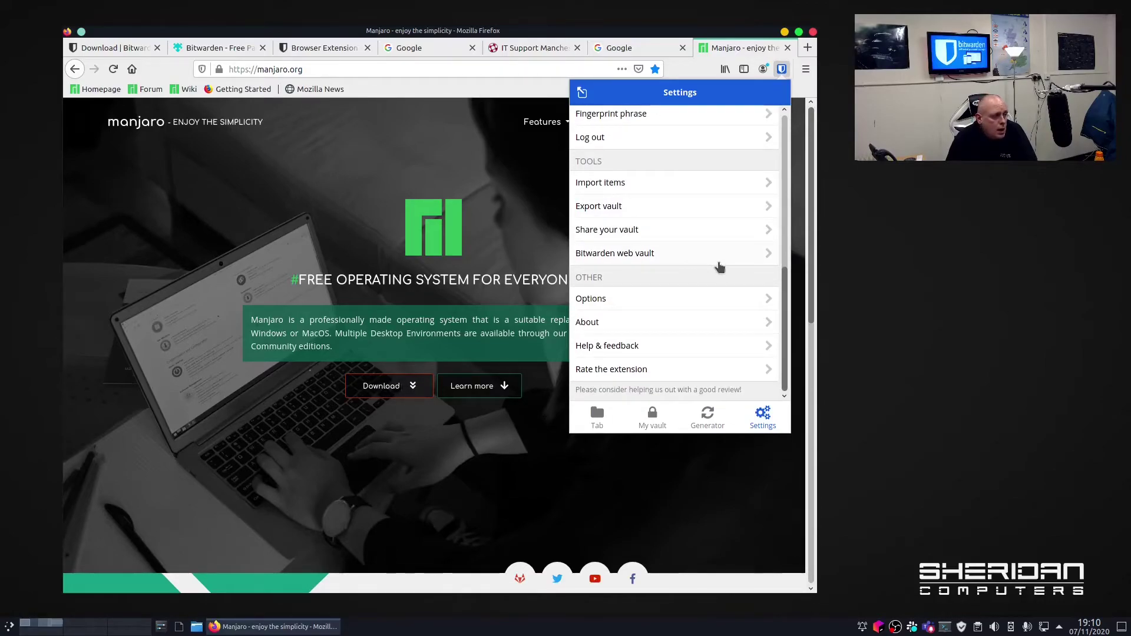
left_click(714, 299)
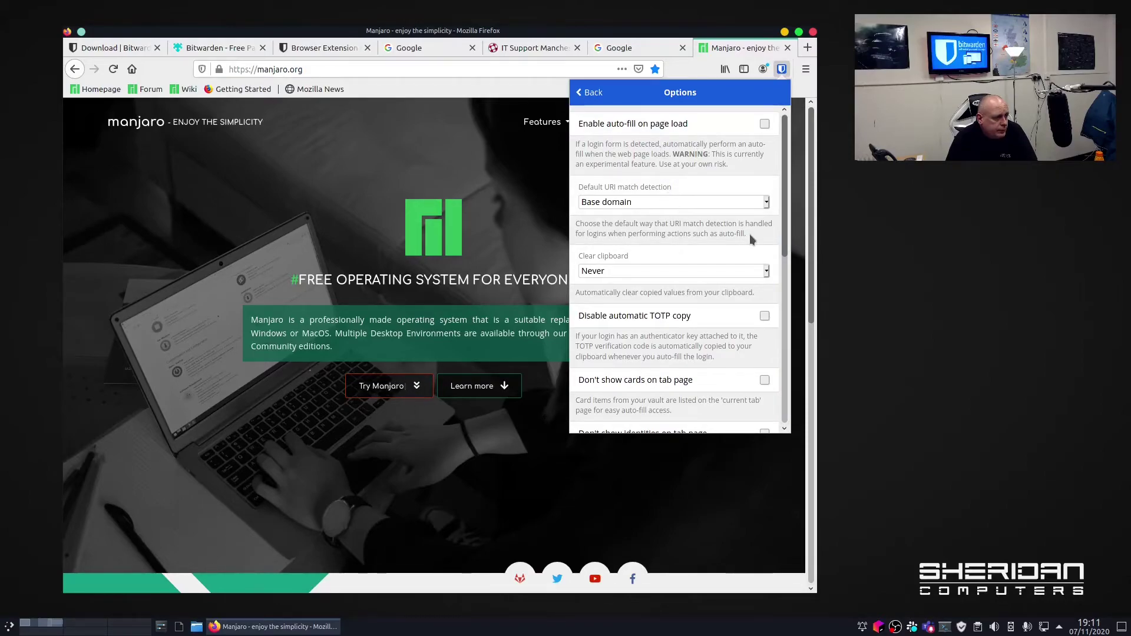
scroll(749, 234, "down", 5)
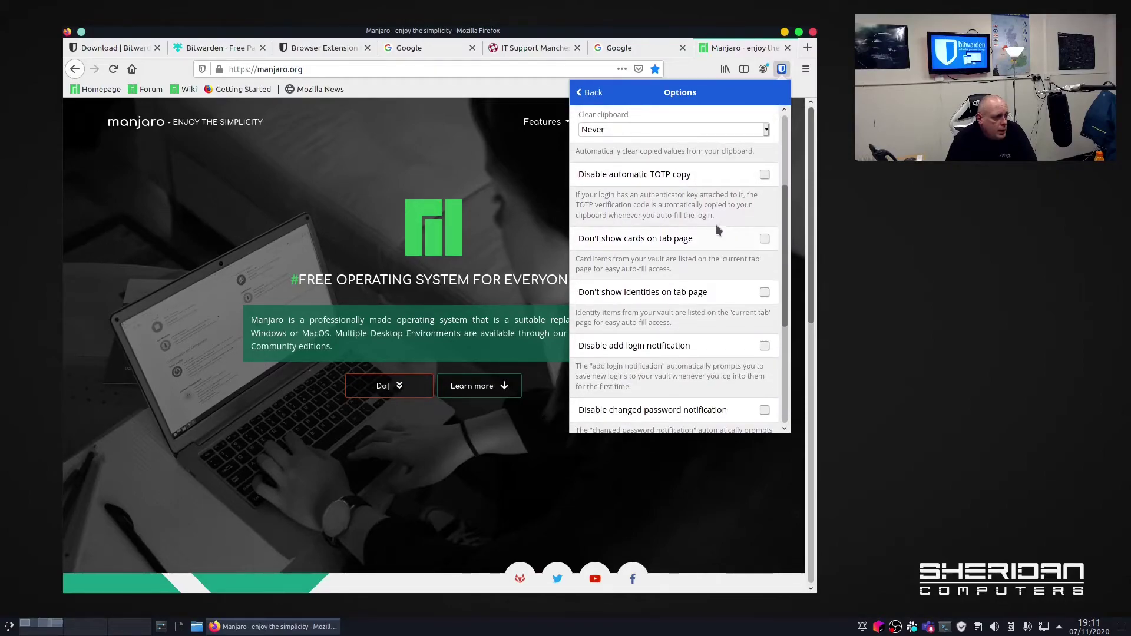
scroll(705, 220, "down", 4)
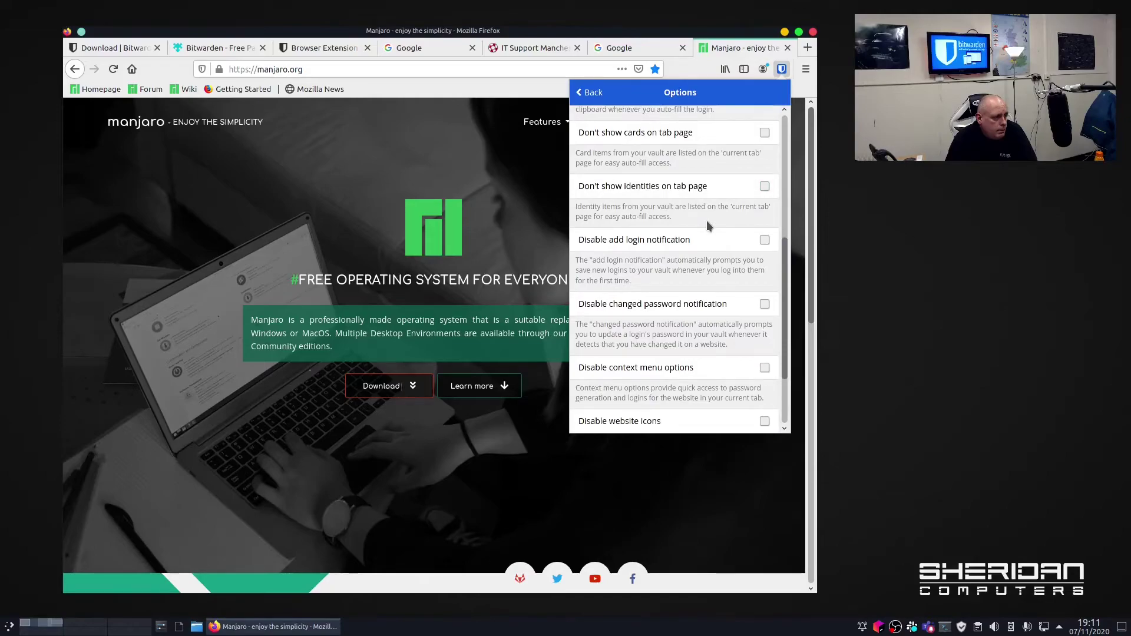
scroll(705, 221, "down", 3)
scroll(708, 226, "down", 1)
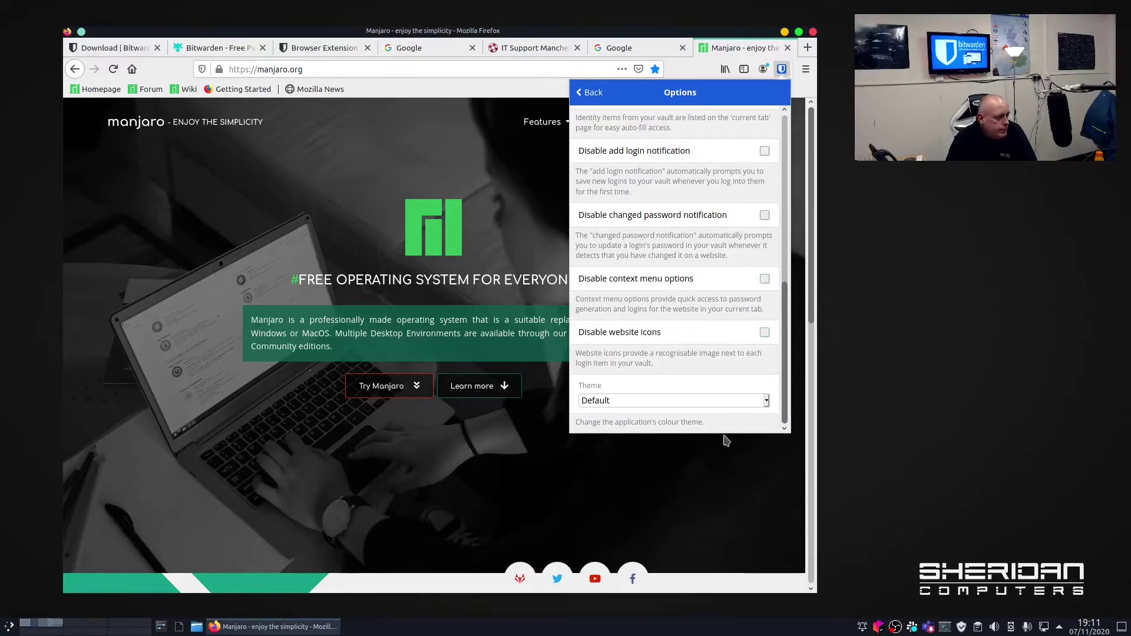
left_click(766, 402)
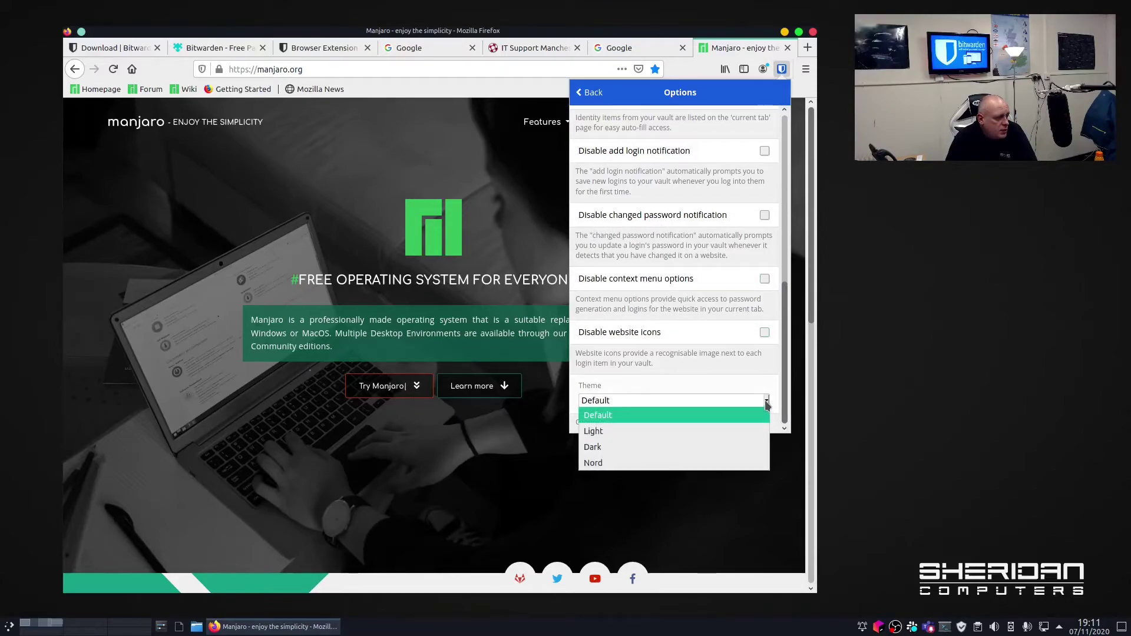
left_click(732, 447)
left_click(586, 93)
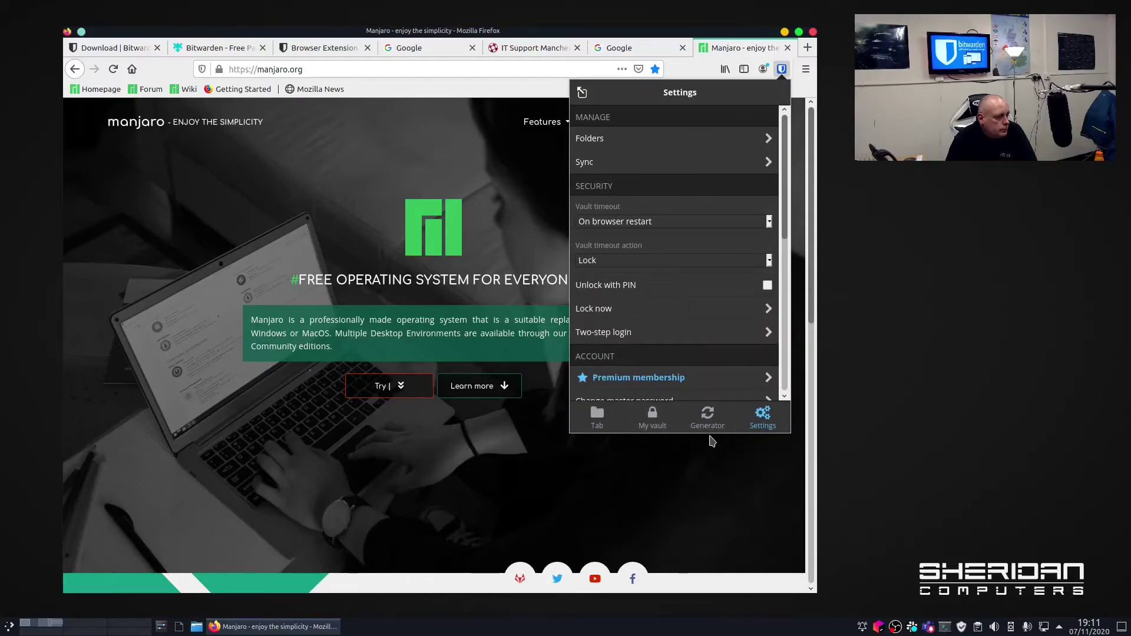
Raise the generated password length to 82, review the generator options, then switch to My vault.
left_click(708, 416)
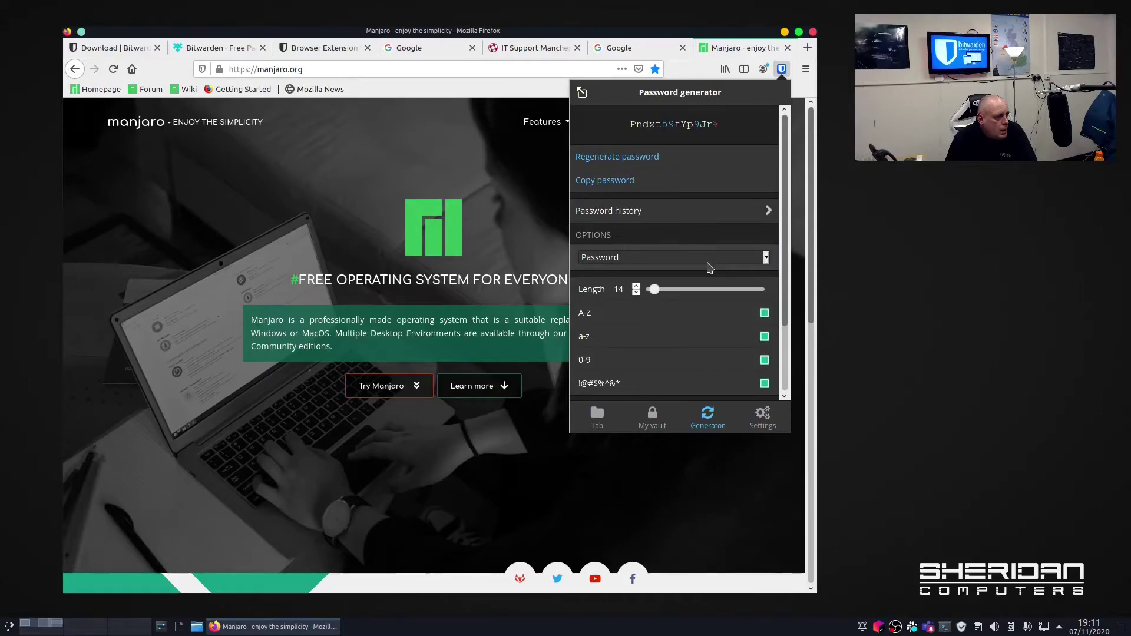
mouse_move(657, 295)
left_mouse_down()
mouse_move(719, 305)
mouse_move(639, 304)
mouse_move(707, 304)
mouse_move(658, 305)
left_mouse_up()
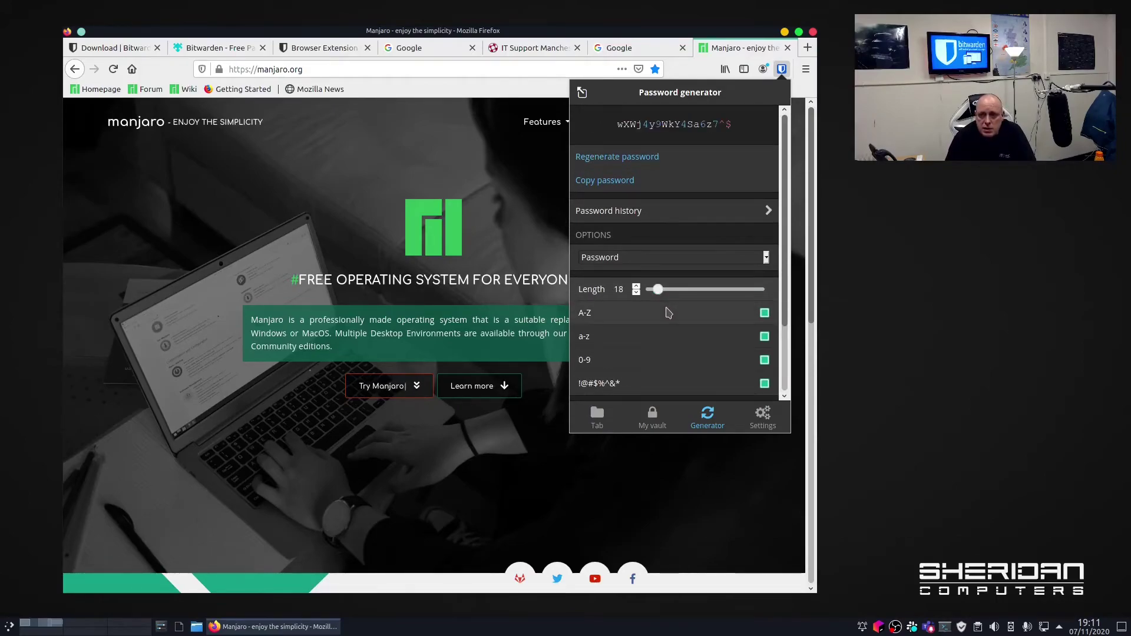
scroll(670, 317, "down", 2)
scroll(672, 320, "down", 1)
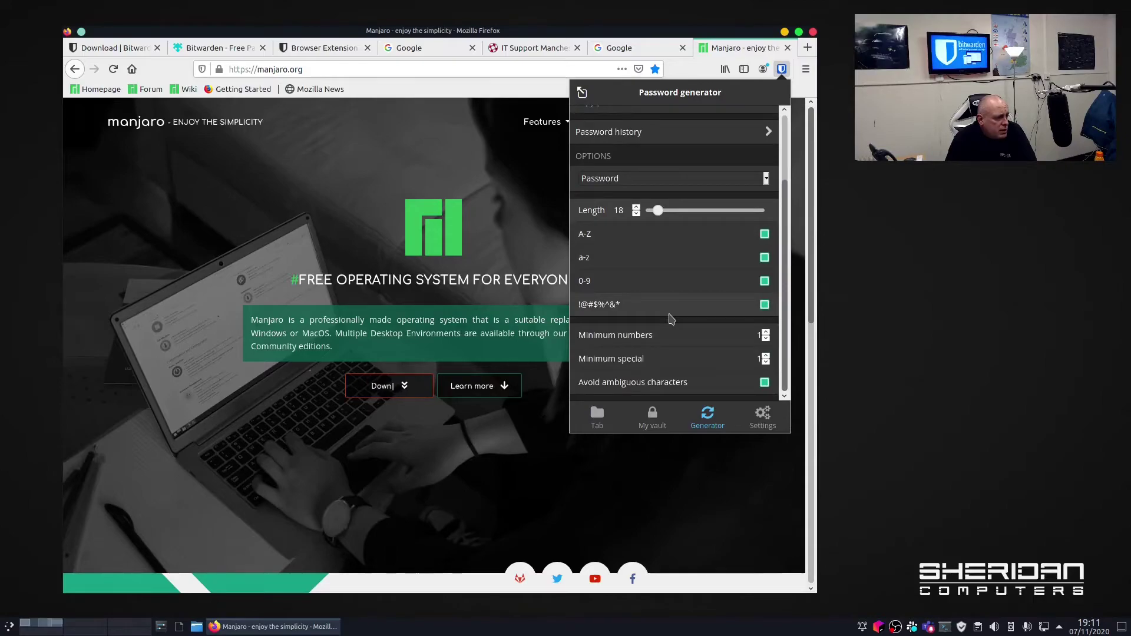
scroll(672, 320, "up", 3)
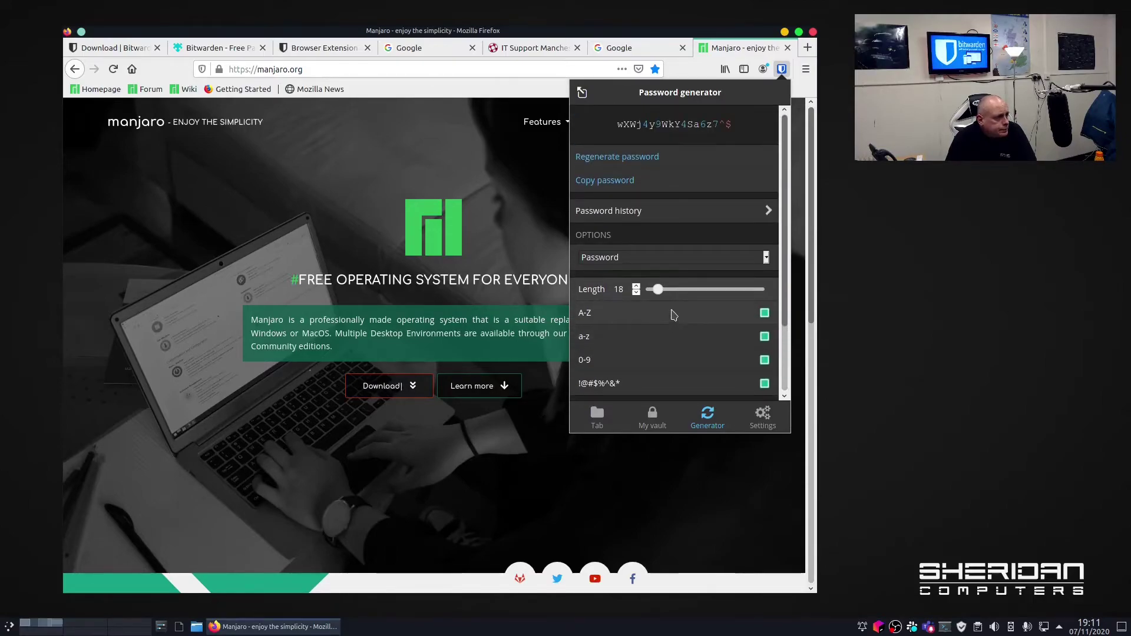
left_click(667, 422)
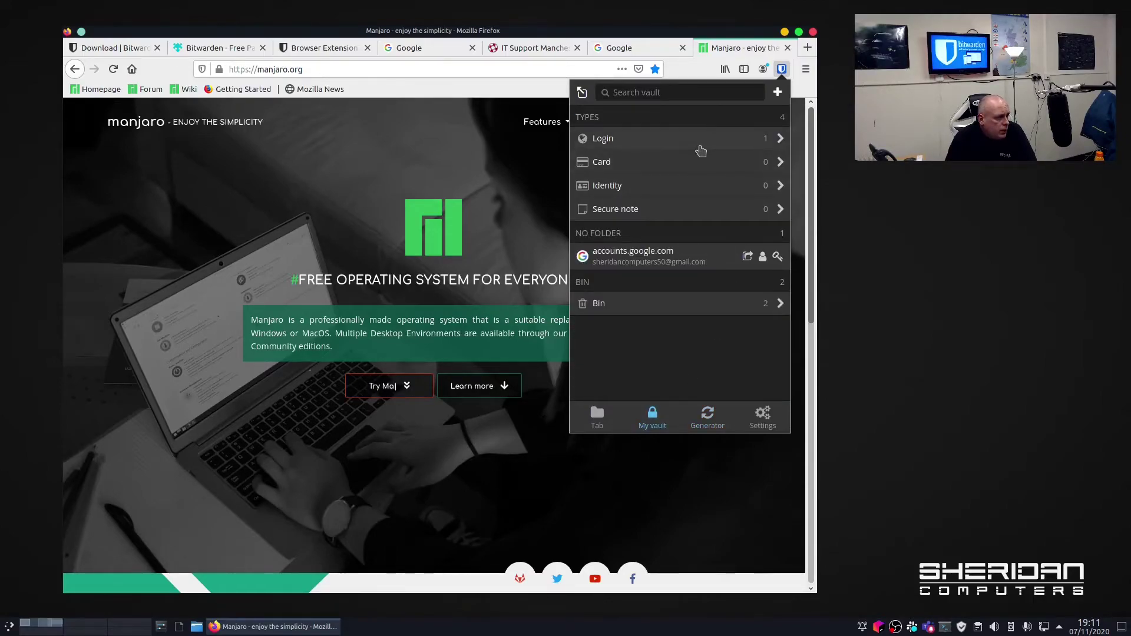
Delete the accounts.google.com login and confirm sending it to the bin.
left_click(683, 262)
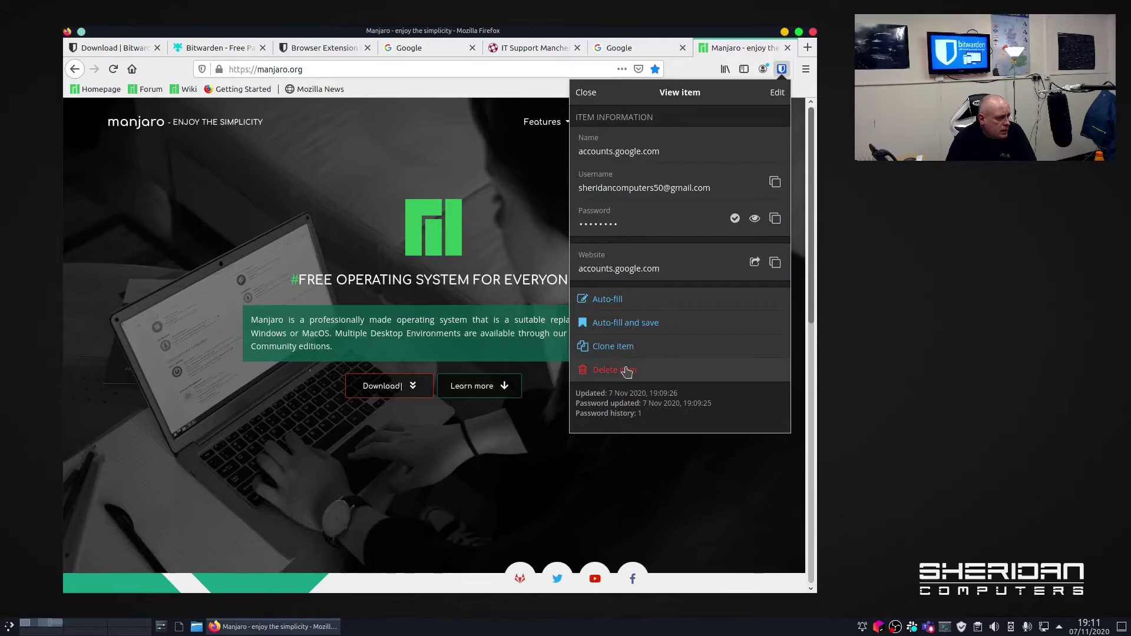
left_click(626, 371)
left_click(760, 299)
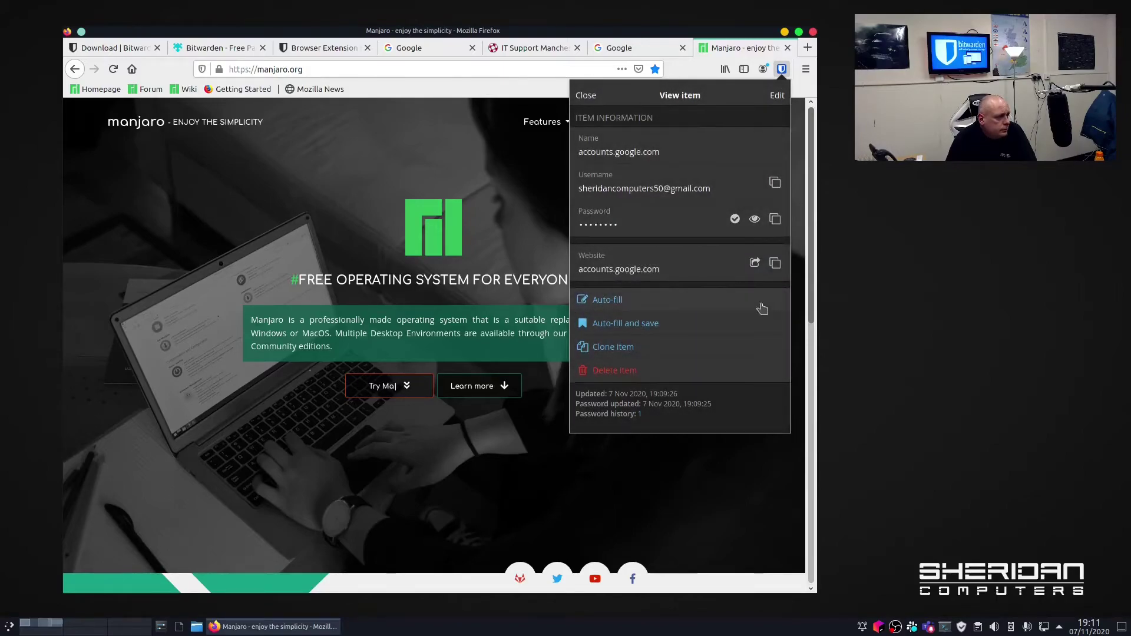
left_click(652, 422)
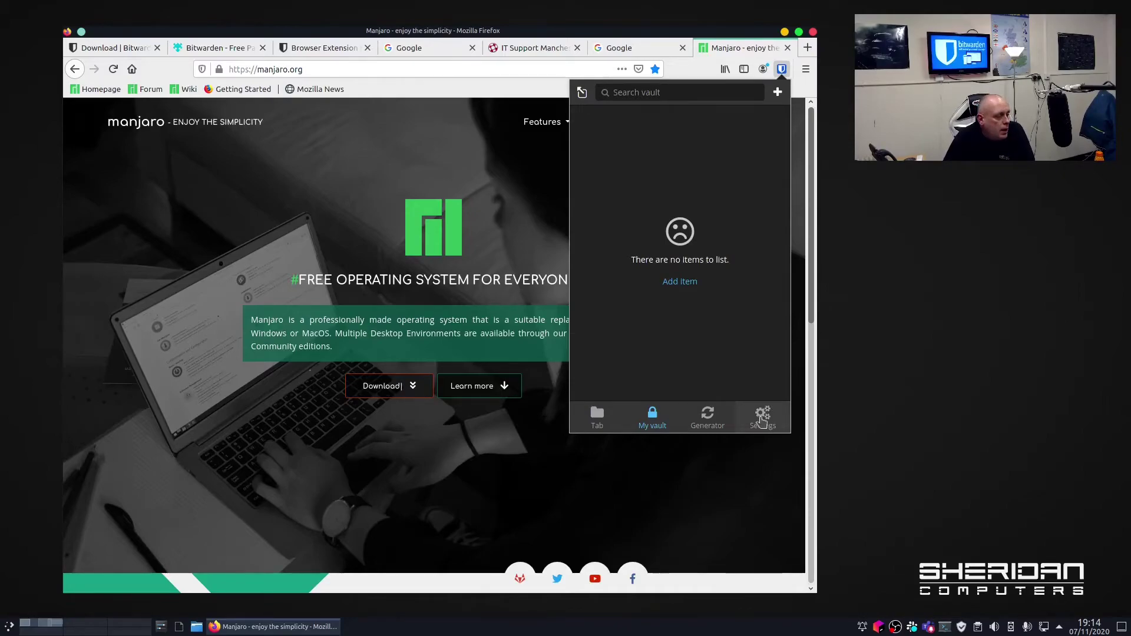
Review the Vault timeout choices in Settings, then reopen Bitwarden on the current-tab view.
left_click(763, 414)
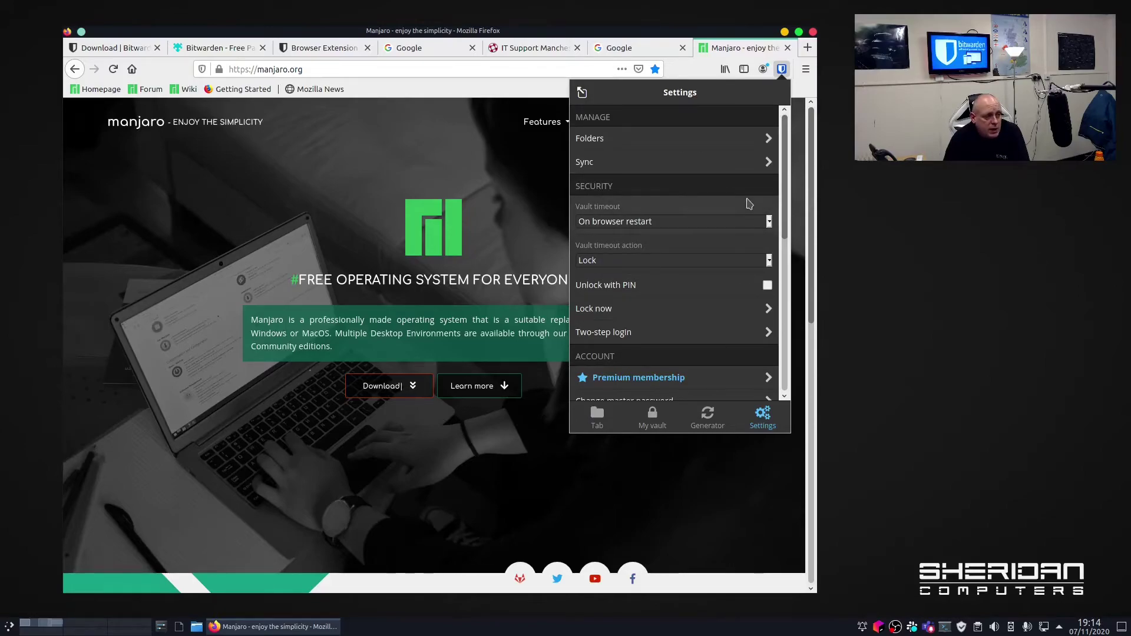
left_click(769, 224)
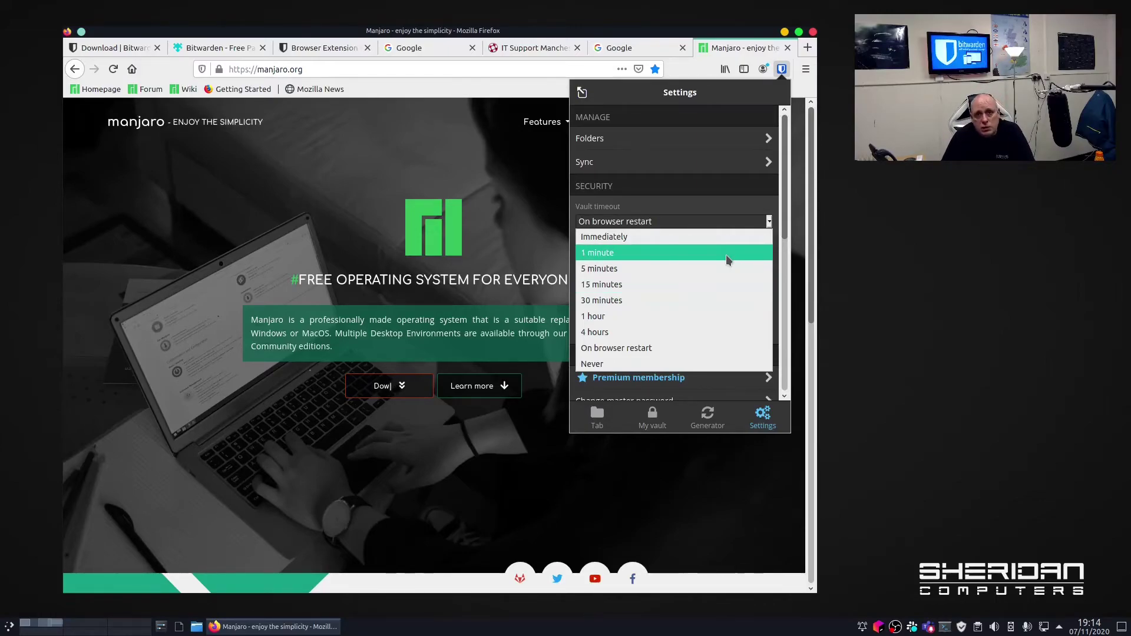
left_click(538, 208)
left_click(538, 207)
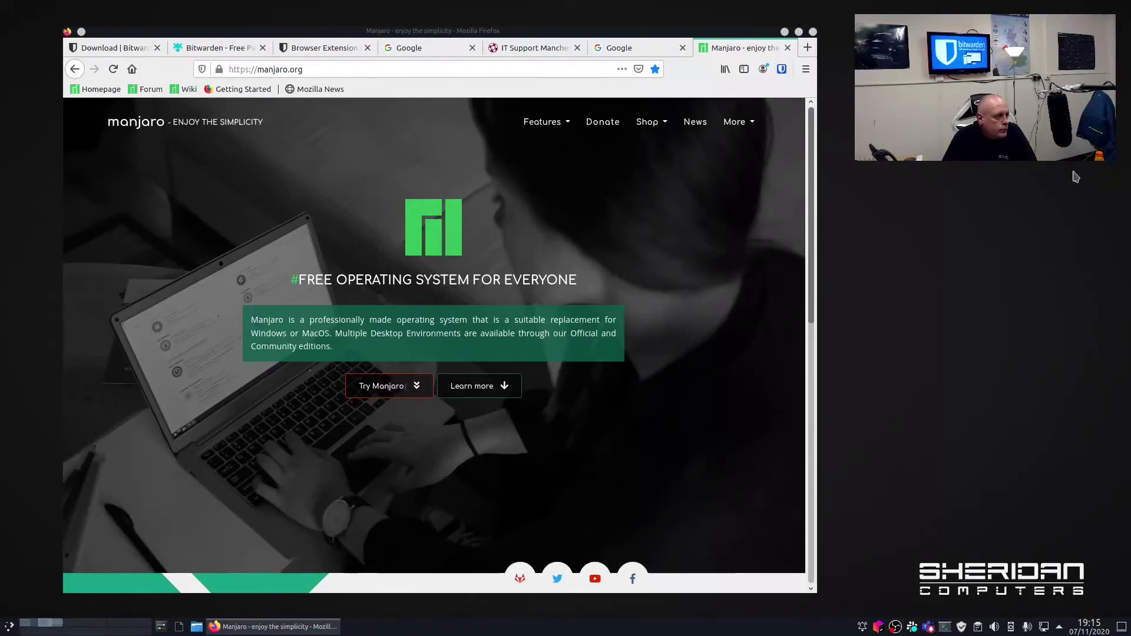
left_click(782, 70)
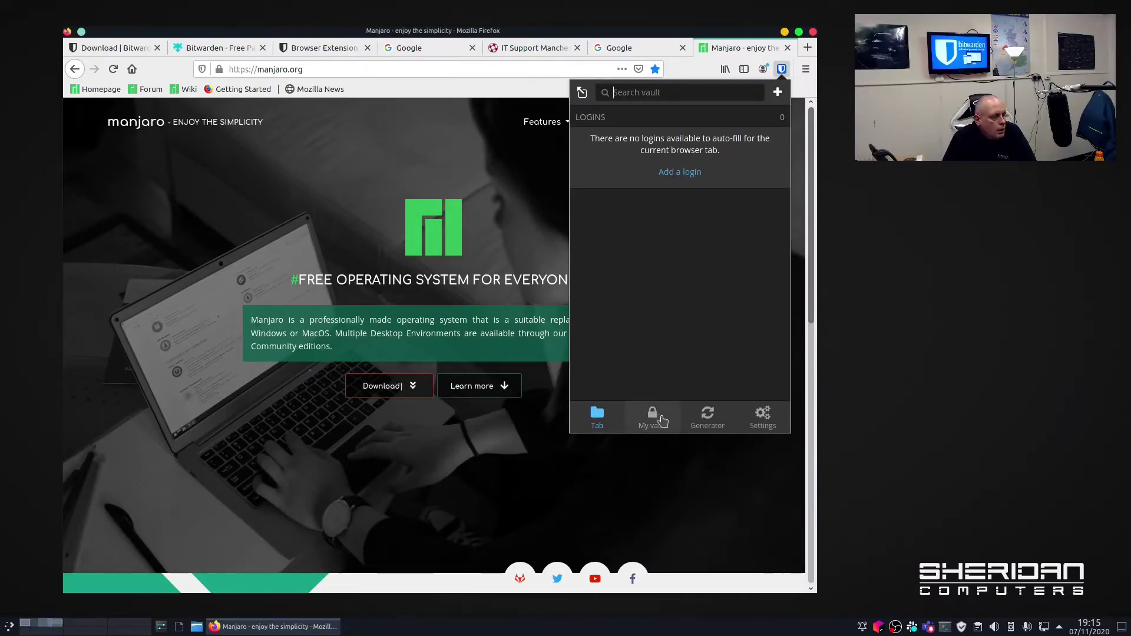
Start a new vault item of type Card to preview its fields, then cancel it.
left_click(652, 416)
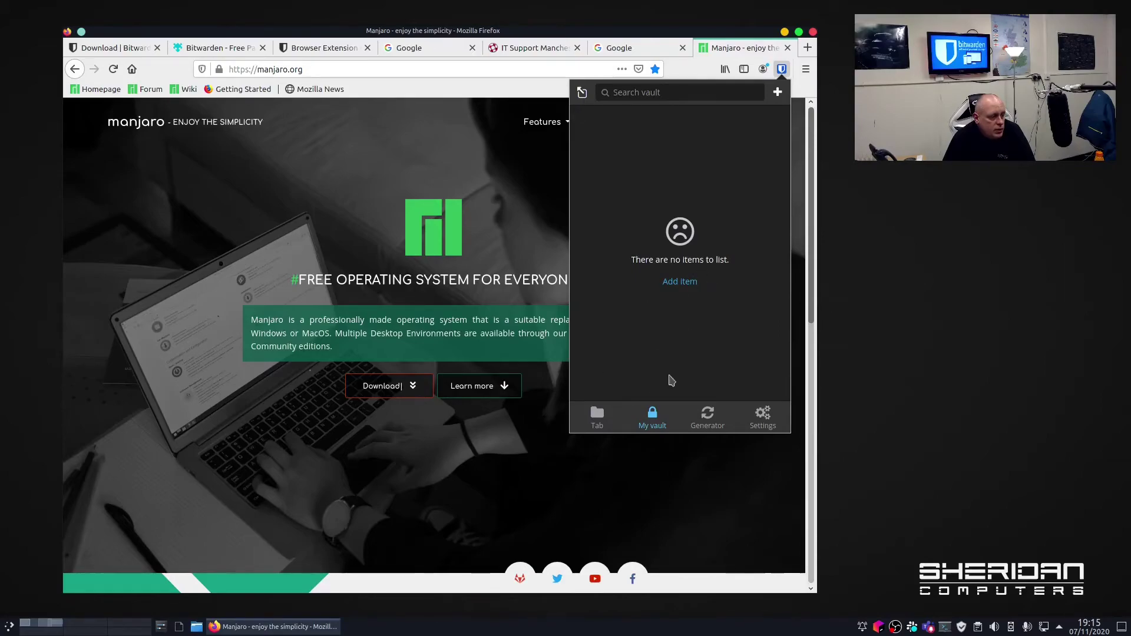
left_click(686, 285)
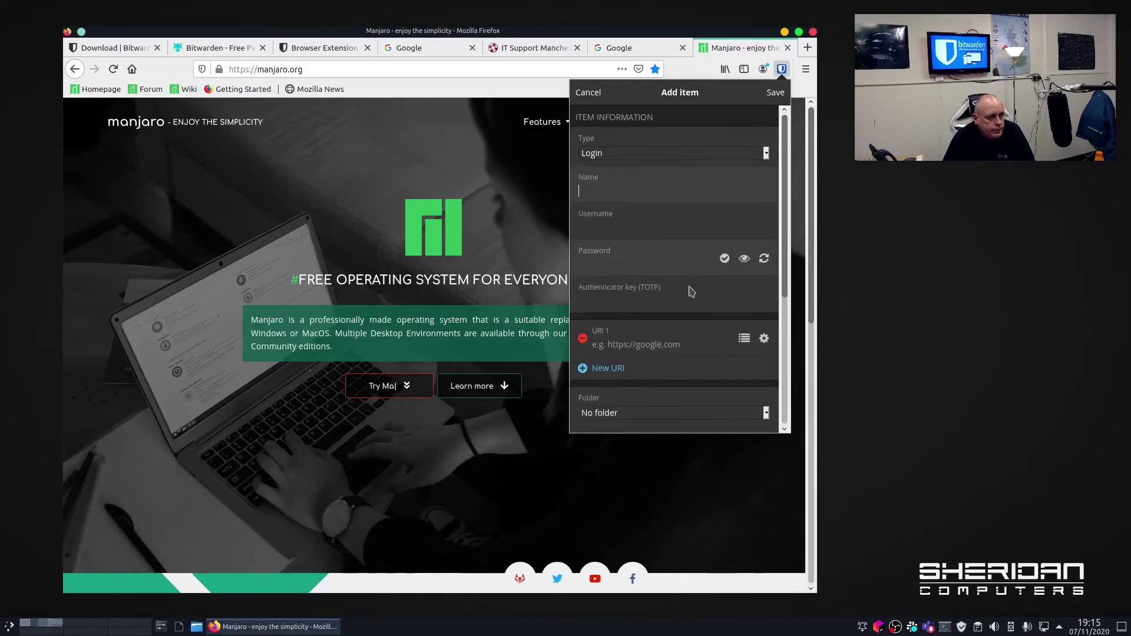
left_click(767, 154)
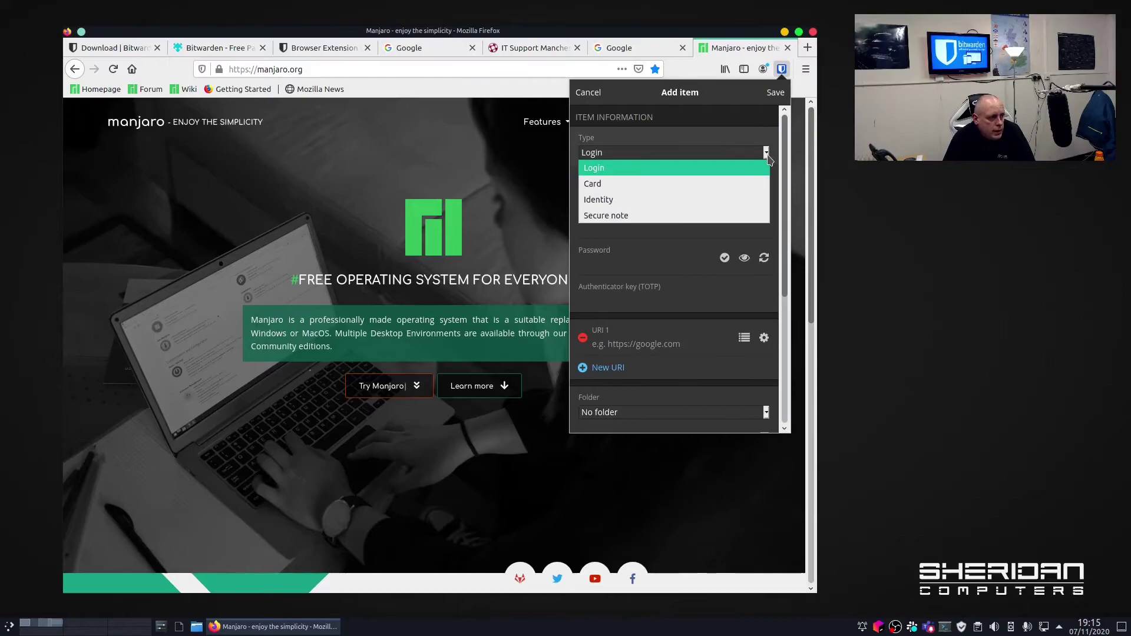
left_click(699, 187)
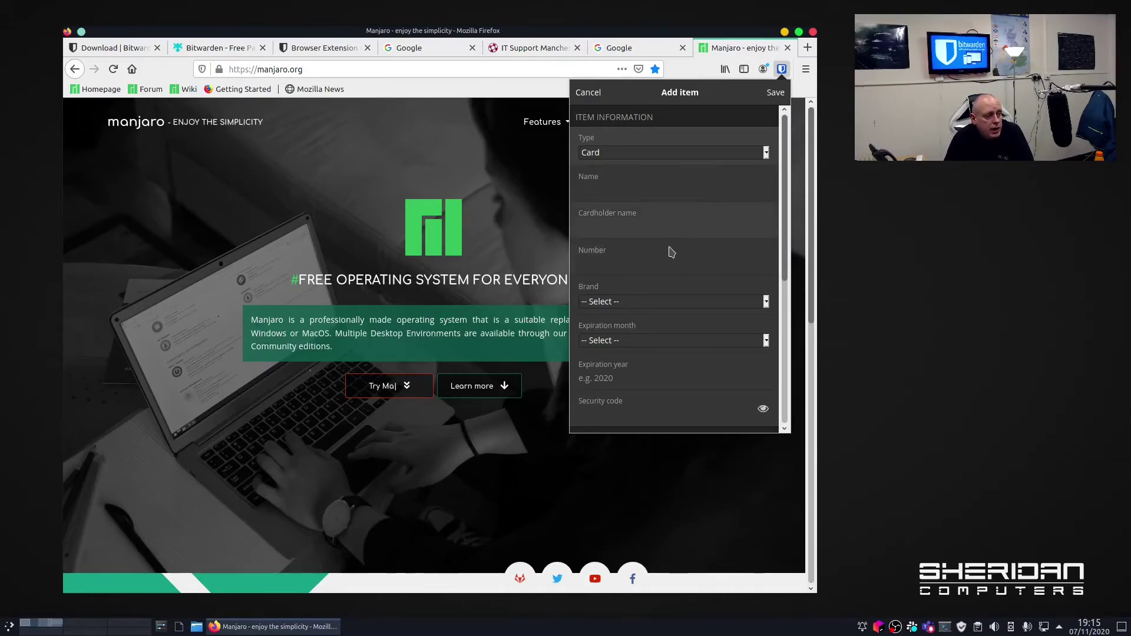
left_click(588, 92)
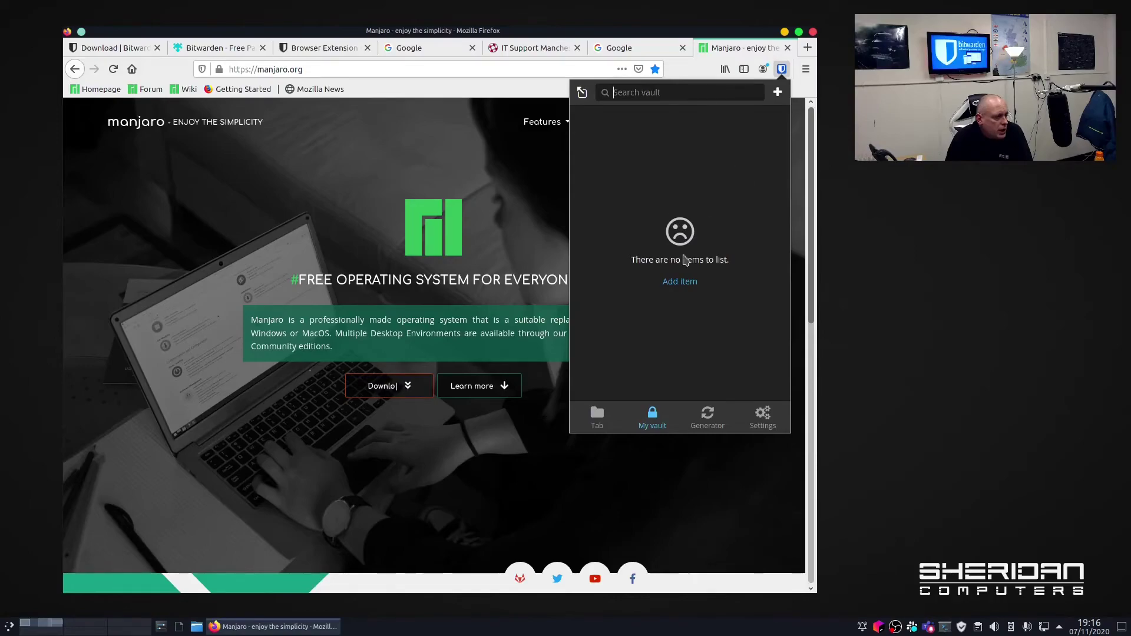
Add a Text custom field to a new item, then discard the item and close Bitwarden.
left_click(687, 286)
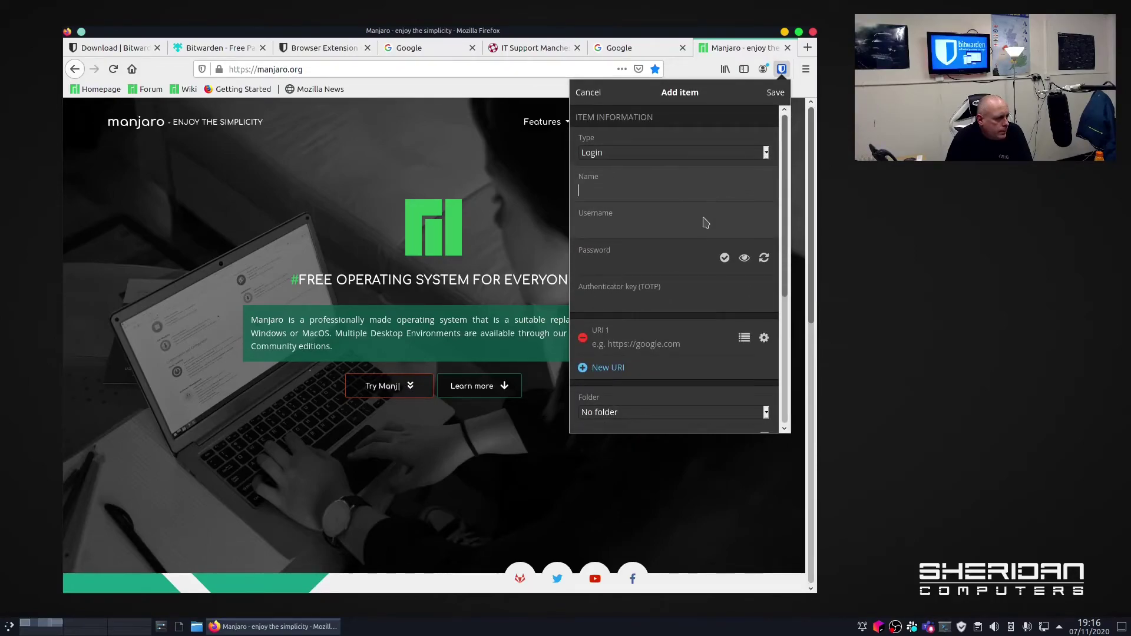
scroll(704, 221, "down", 5)
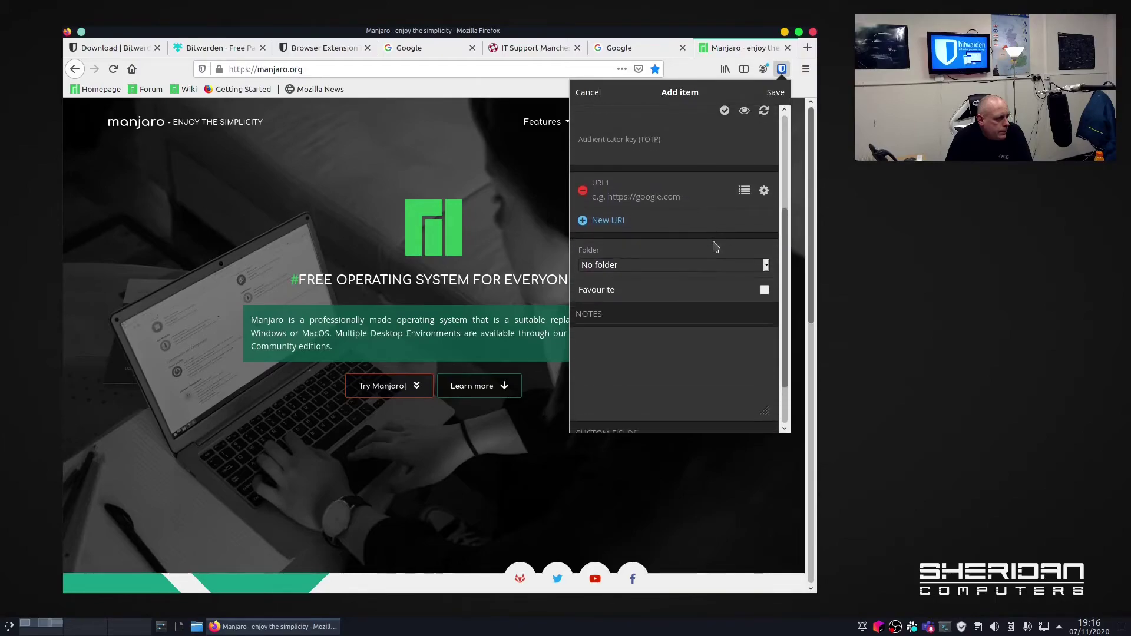
scroll(715, 246, "down", 2)
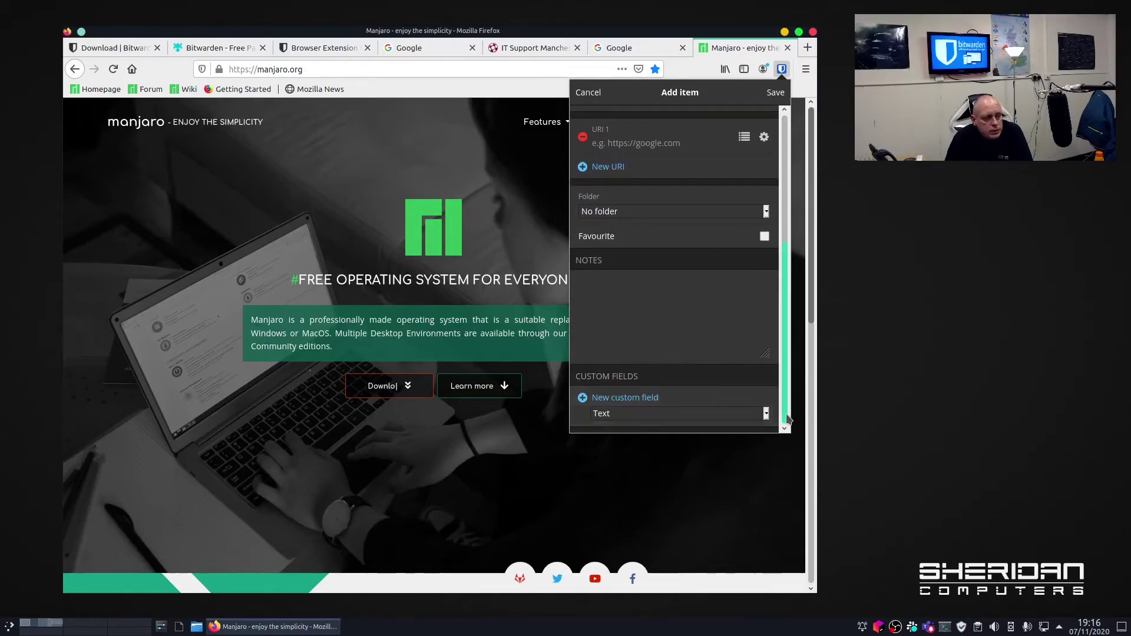
left_click(767, 414)
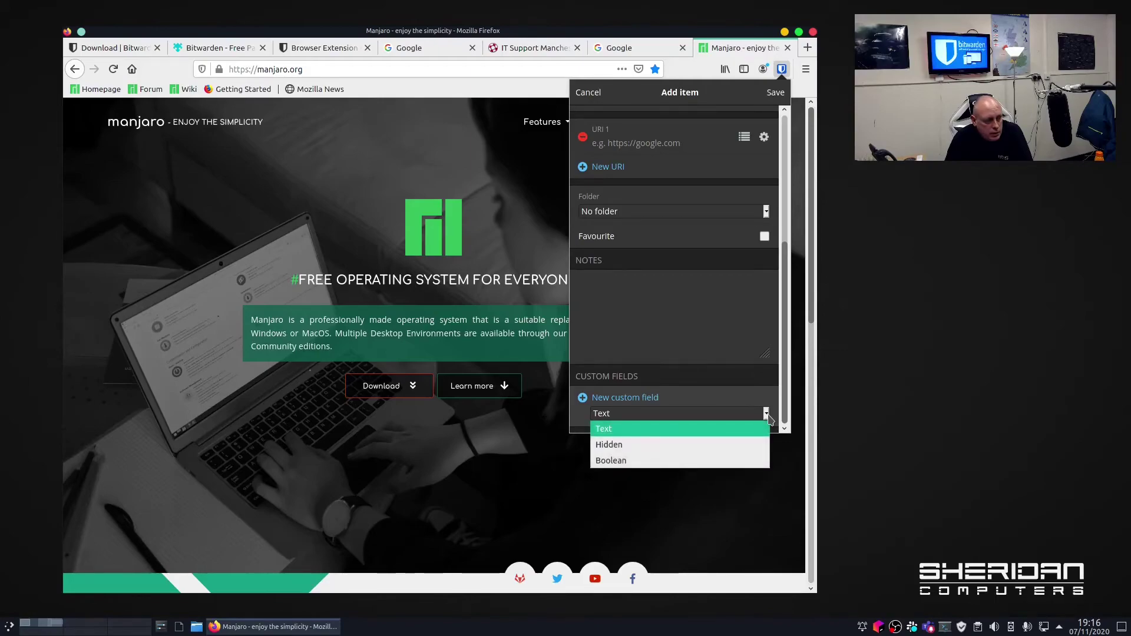
left_click(724, 428)
left_click(650, 399)
scroll(707, 395, "down", 1)
left_click(658, 373)
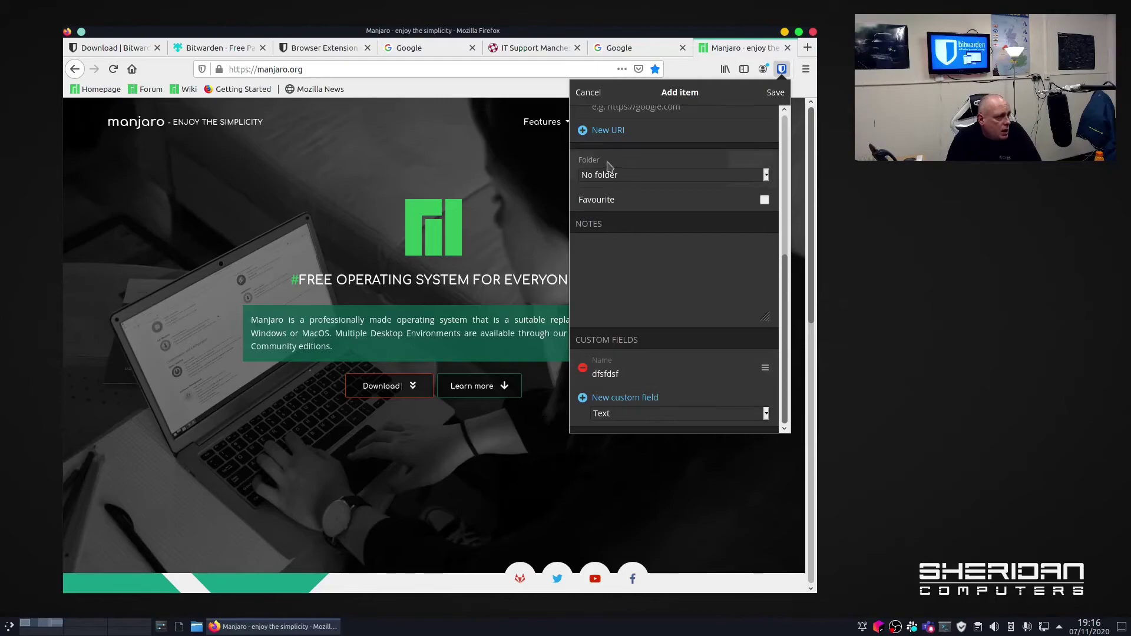
left_click(587, 96)
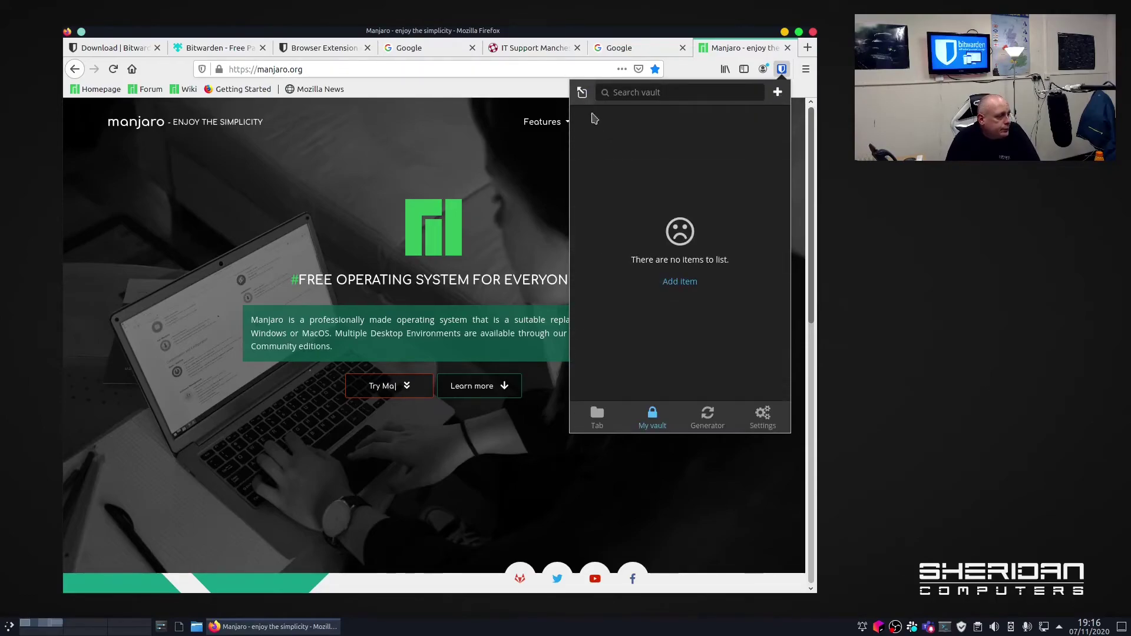
key("Escape")
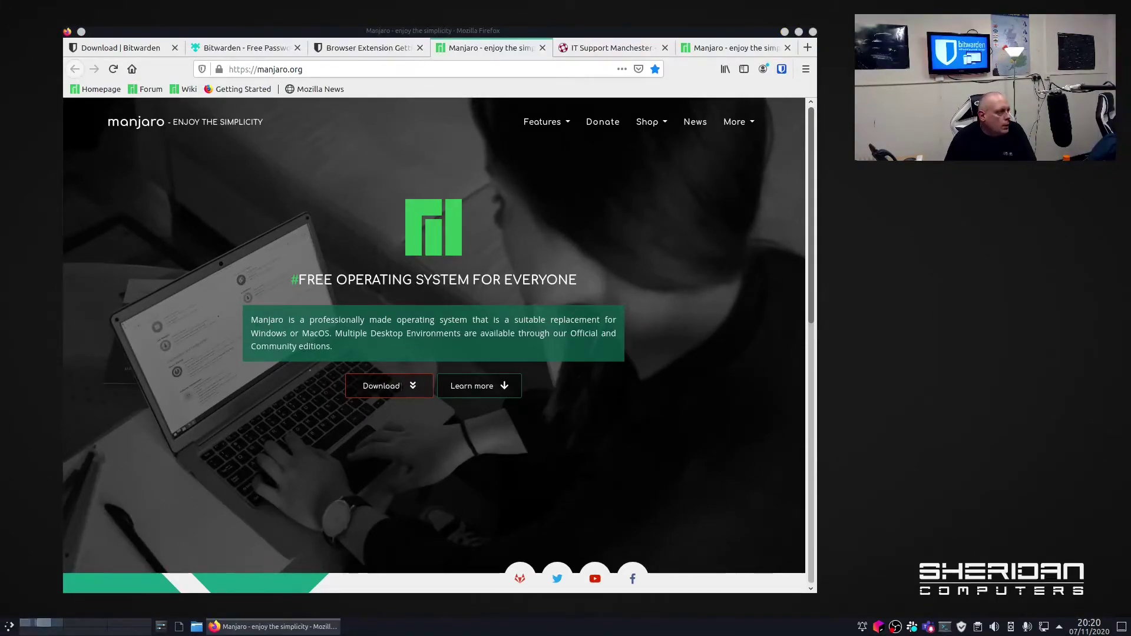
Load bitwarden.com from the address bar and go to the web vault Log In page.
left_click(466, 75)
type("bitwarden.com/")
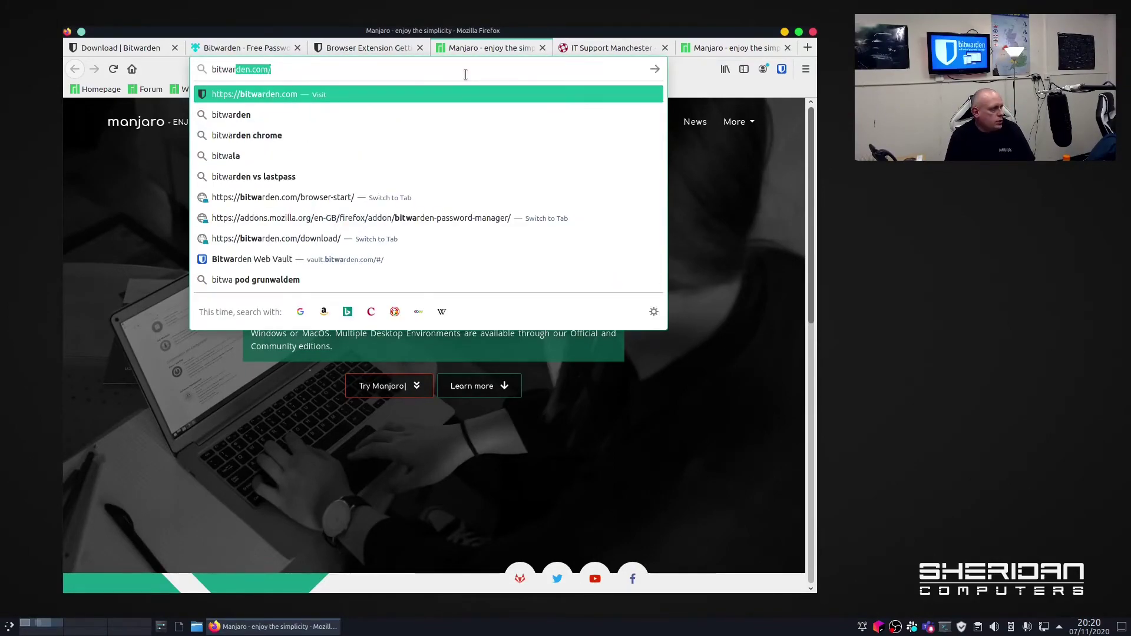
key("Return")
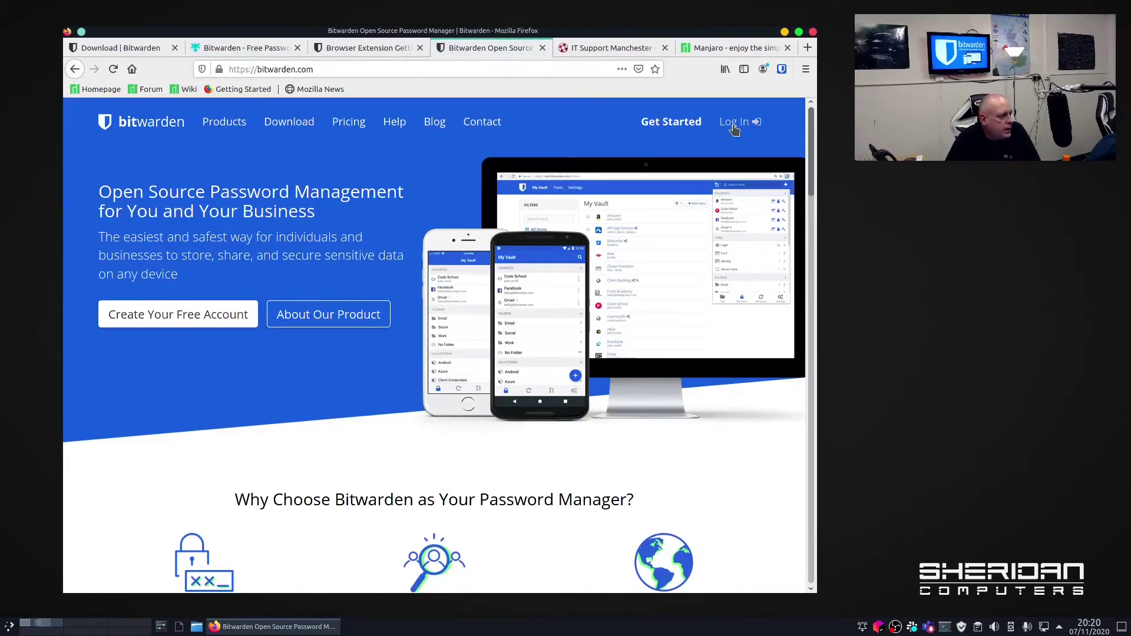
left_click(734, 123)
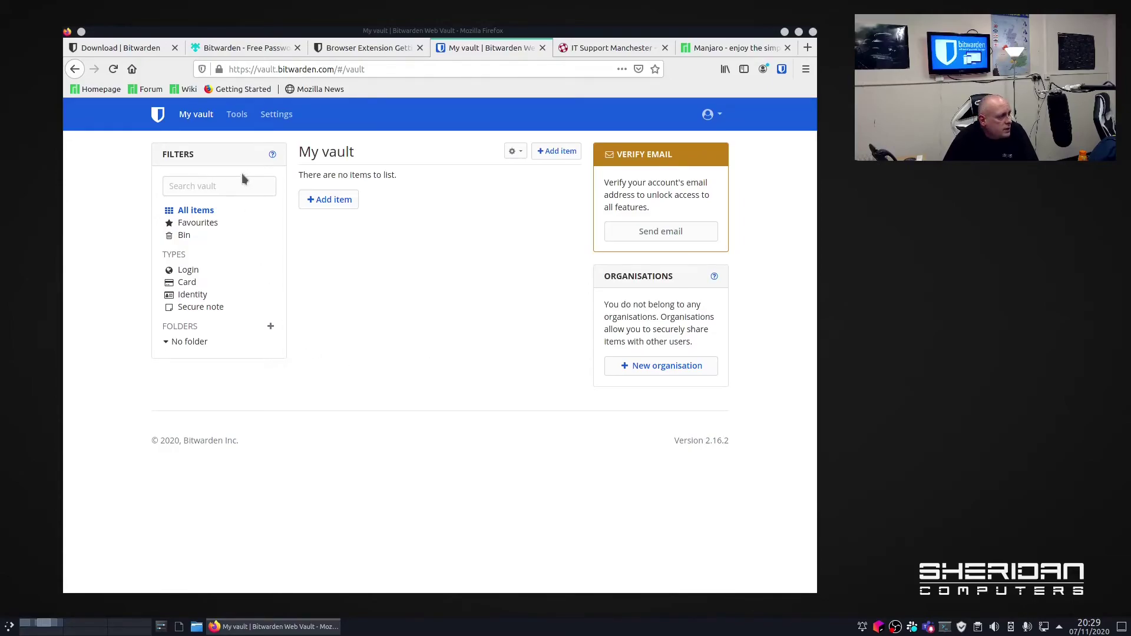
Switch the Tools generator to Passphrase, then open Exposed passwords report, dismissing the Premium notice.
left_click(237, 114)
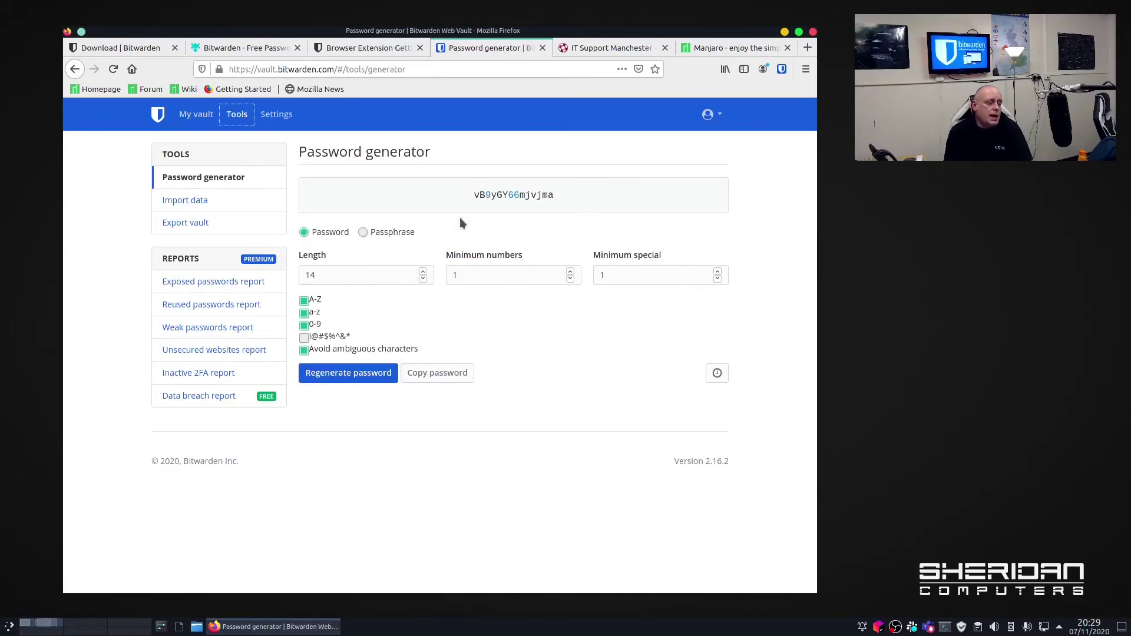
left_click(362, 232)
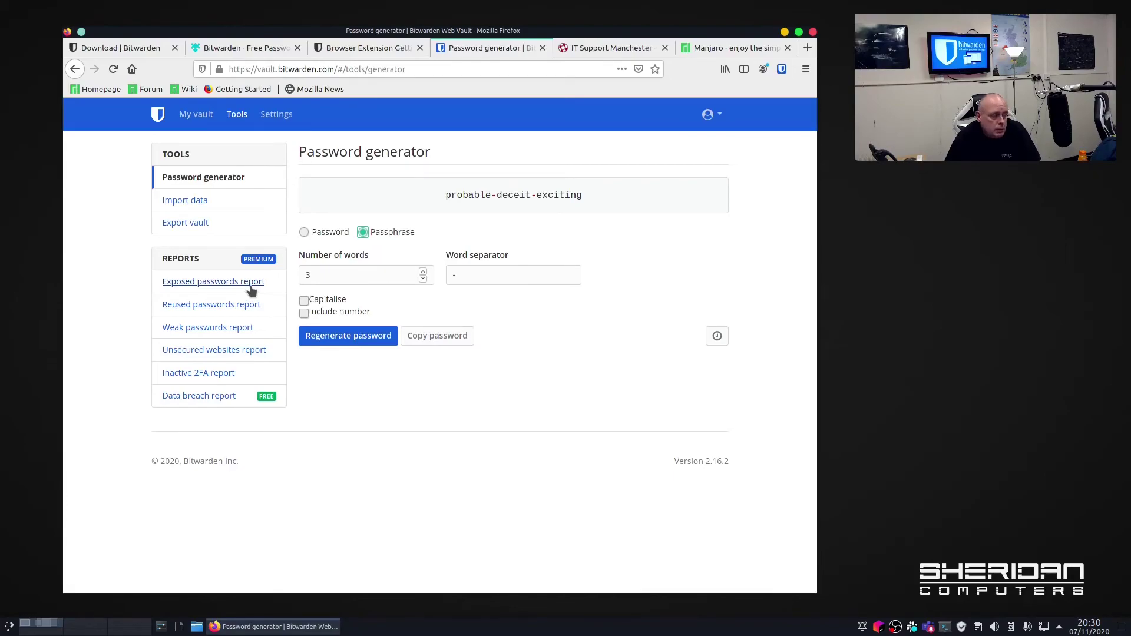
left_click(250, 287)
left_click(396, 374)
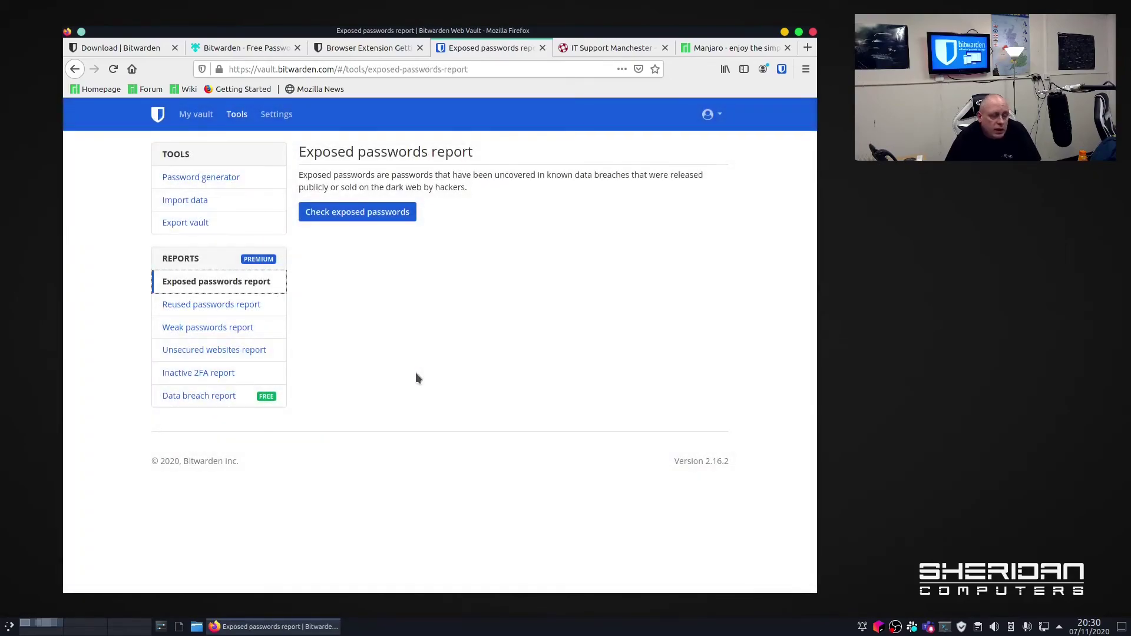